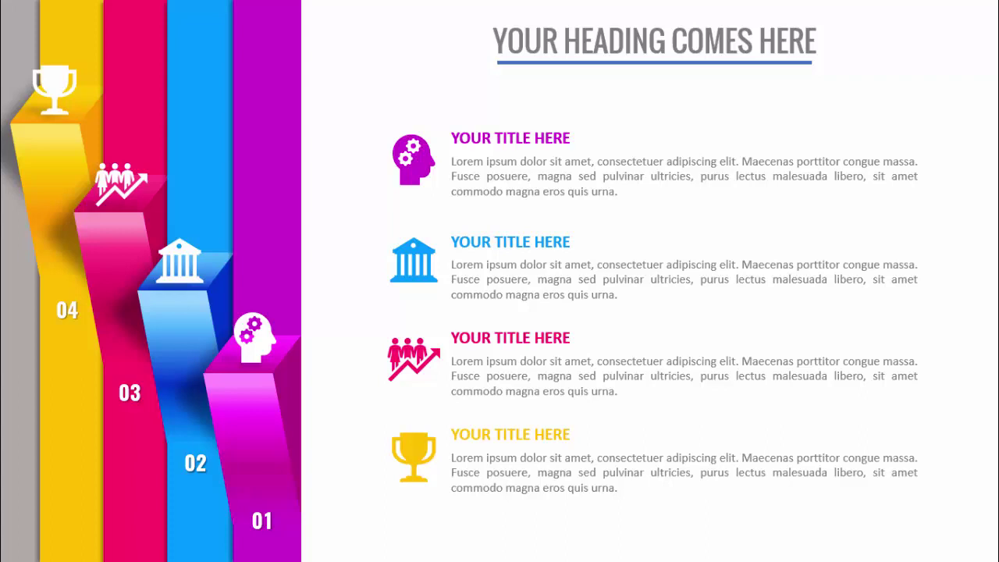
# Step through the slideshow to preview the finished four-step staircase infographic.
pyautogui.press('Right')
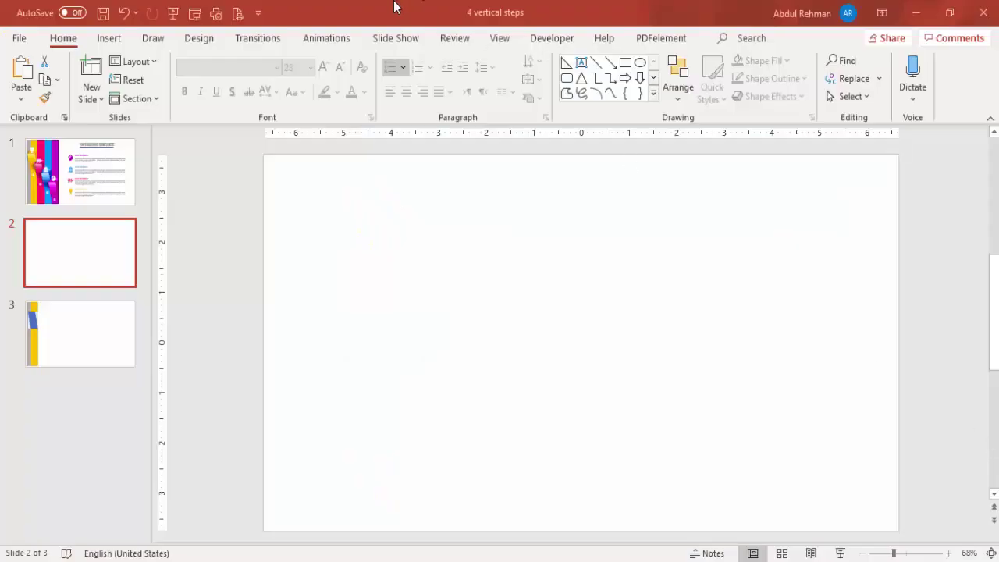
# Draw a full-height rectangle down the left edge with no outline and light grey fill.
pyautogui.click(114, 42)
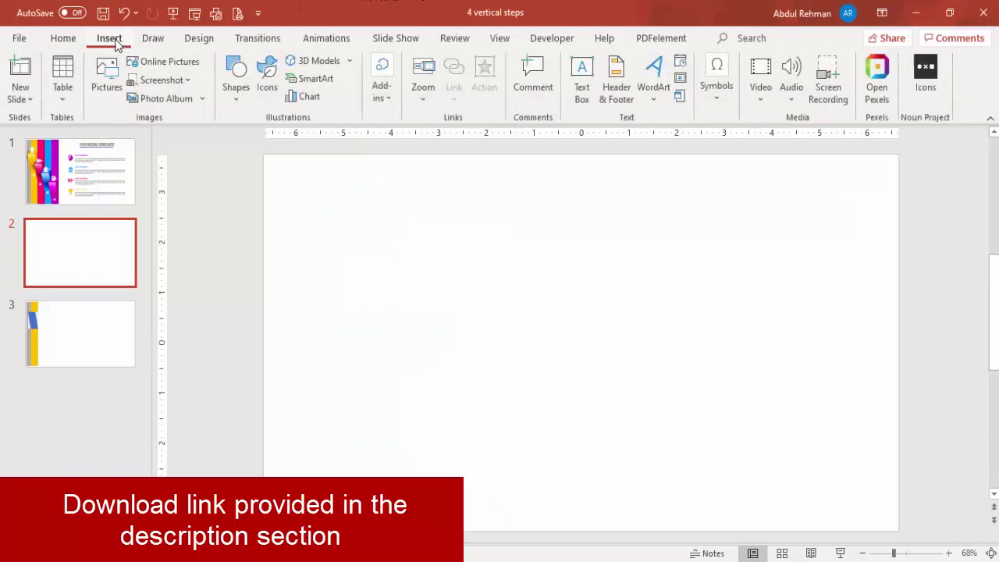
pyautogui.click(237, 82)
pyautogui.click(231, 246)
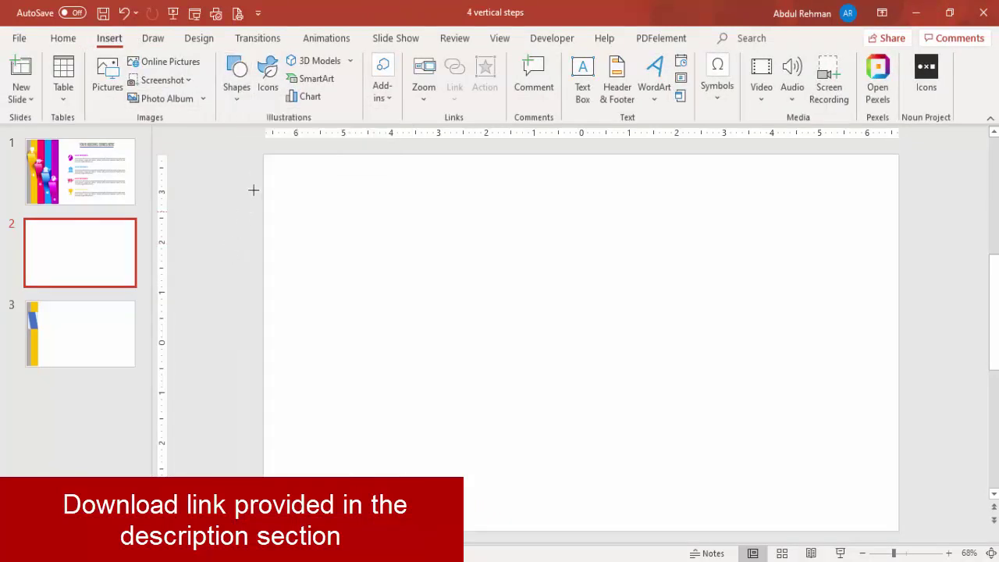
pyautogui.moveTo(264, 159); pyautogui.dragTo(285, 531)
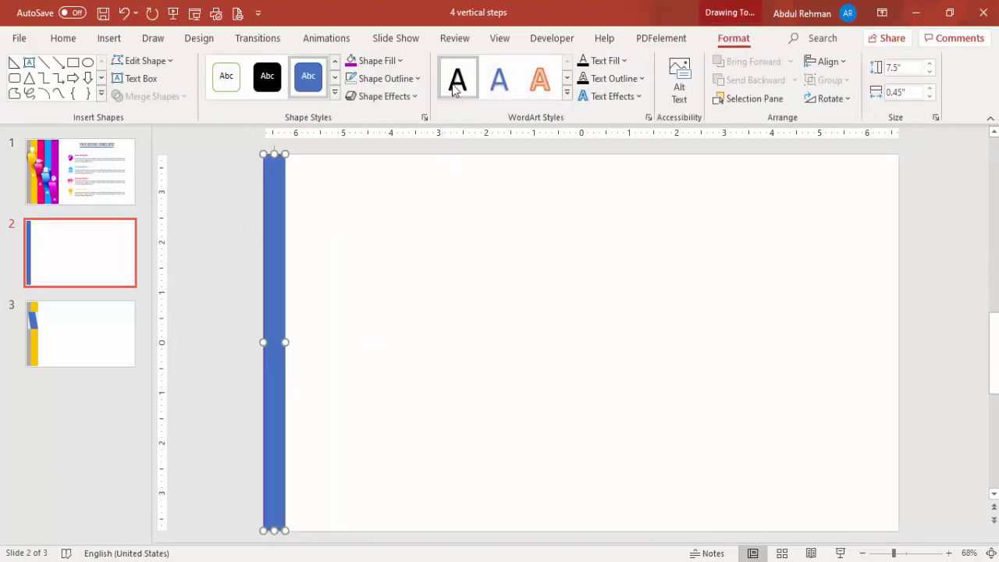
pyautogui.click(411, 84)
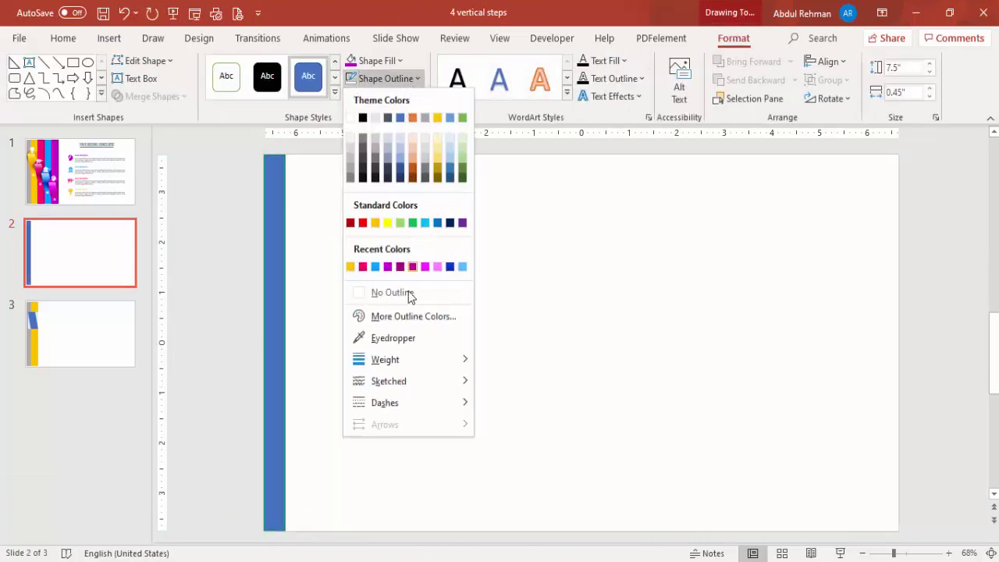
pyautogui.click(377, 60)
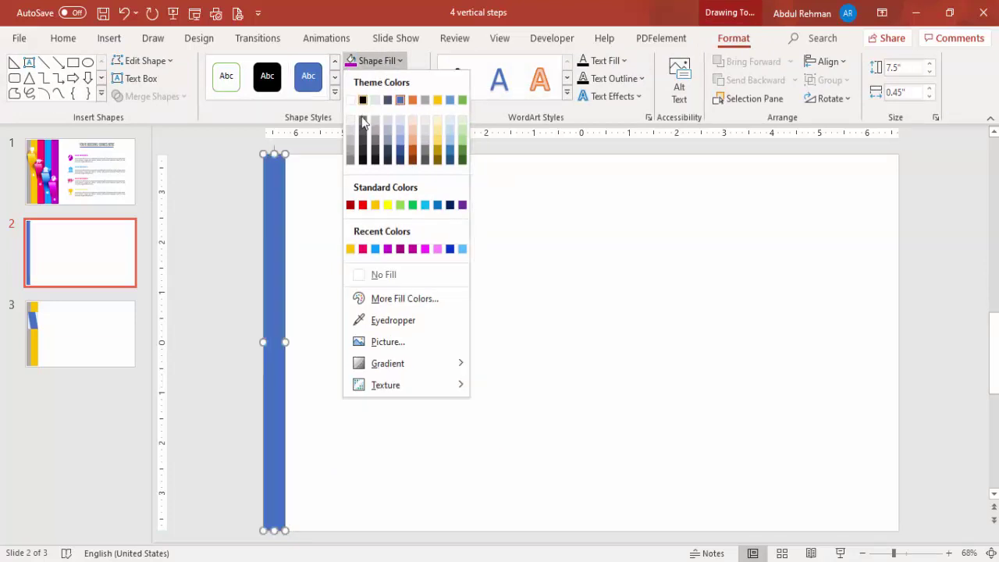
pyautogui.click(350, 142)
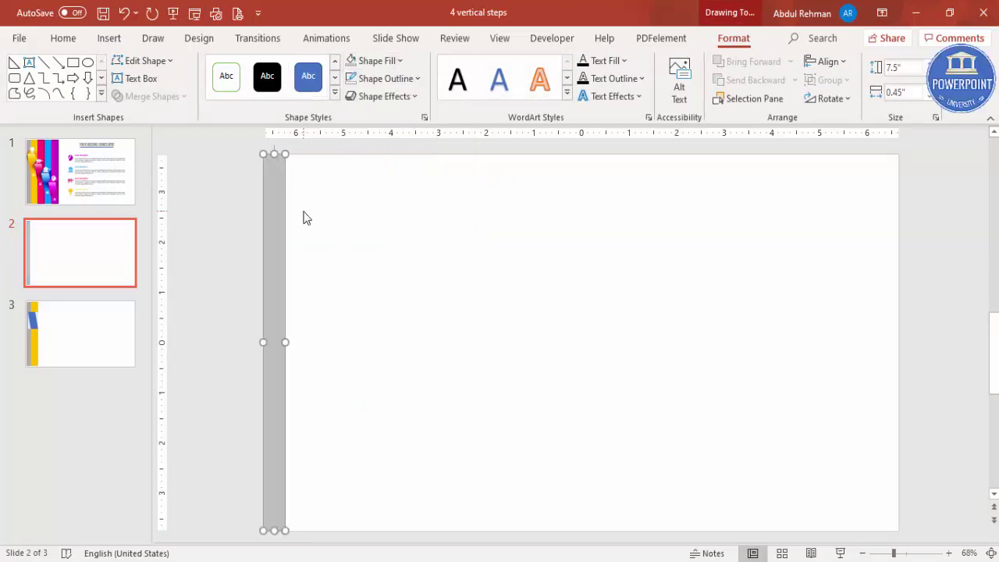
# Duplicate the bar, fill the copy yellow, and place it widened flush beside the grey bar.
pyautogui.moveTo(279, 211); pyautogui.dragTo(316, 217)
pyautogui.click(385, 63)
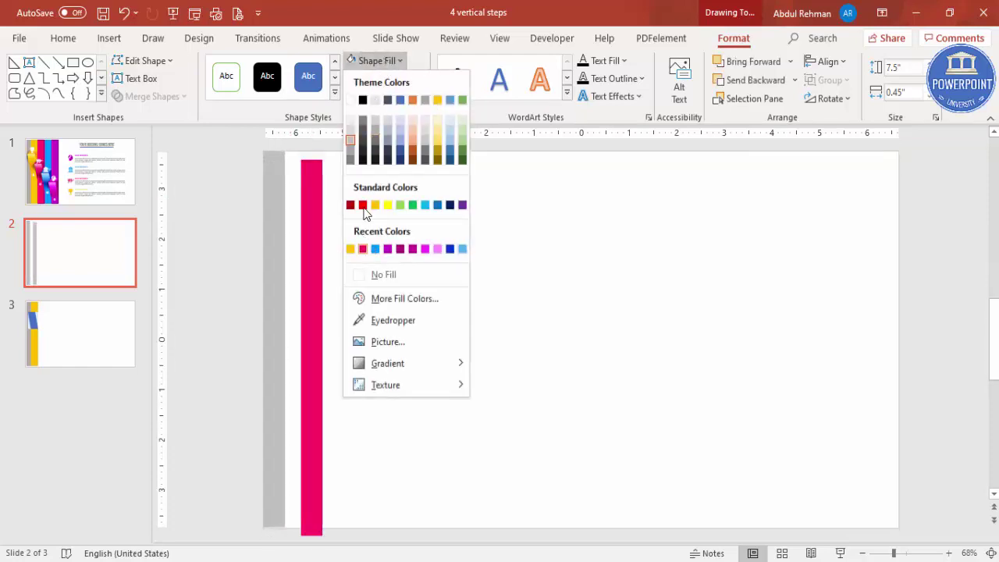
pyautogui.click(376, 205)
pyautogui.moveTo(310, 219); pyautogui.dragTo(294, 212)
pyautogui.moveTo(307, 340); pyautogui.dragTo(328, 344)
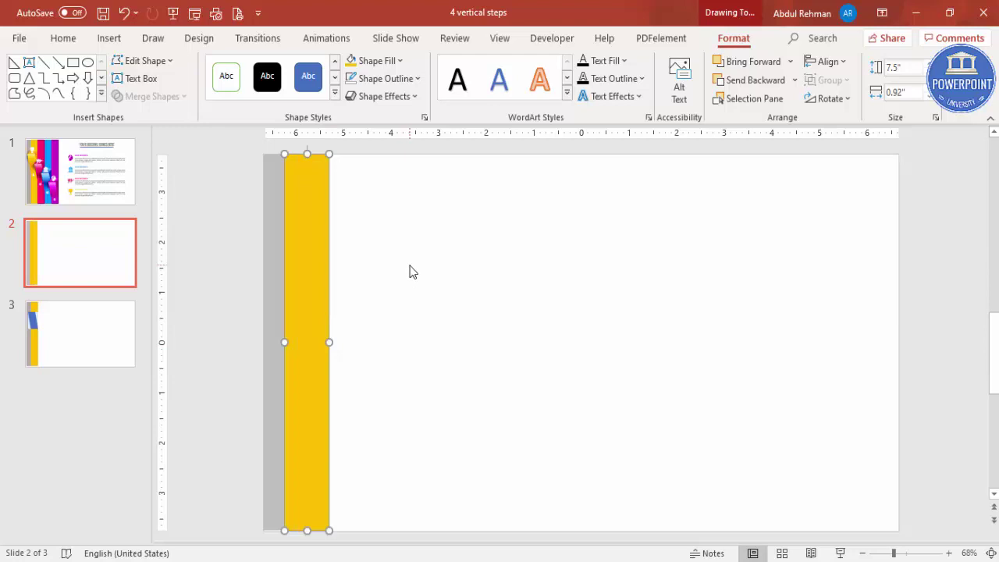
pyautogui.click(403, 249)
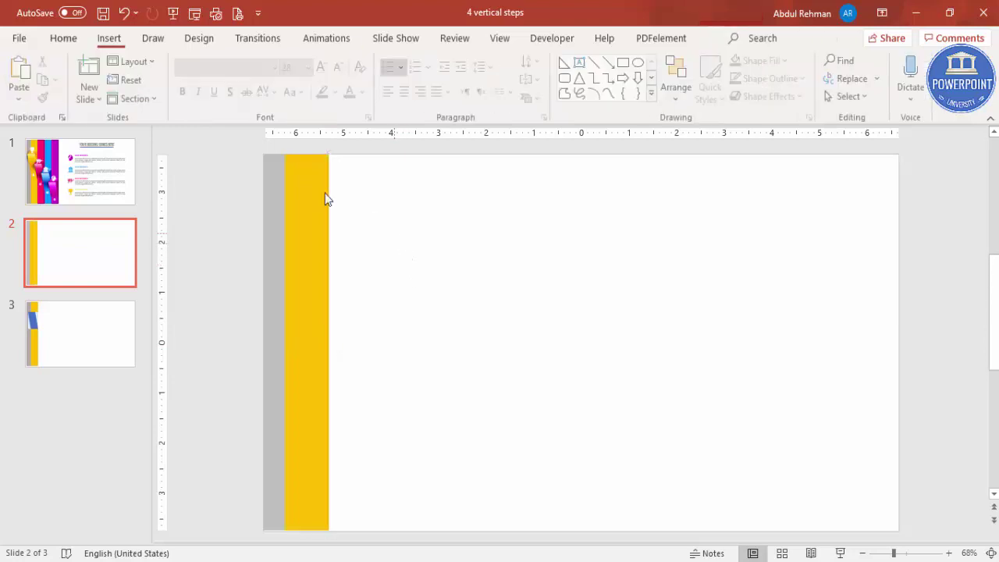
# Draw an outline-free 1.87" × 1.2" blue rectangle over the upper yellow bar, then zoom in.
pyautogui.click(108, 38)
pyautogui.click(232, 105)
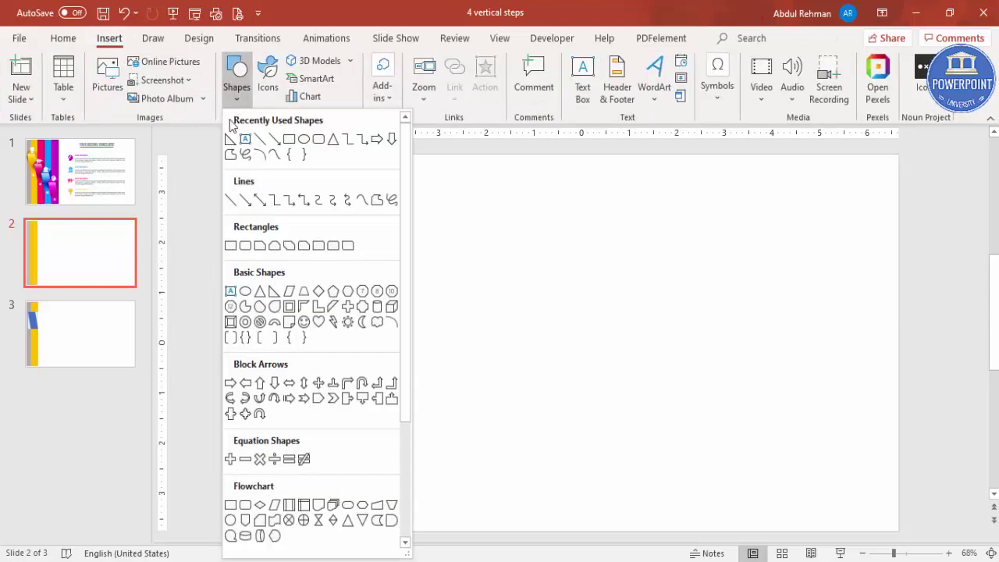
pyautogui.click(235, 245)
pyautogui.moveTo(328, 249); pyautogui.dragTo(272, 341)
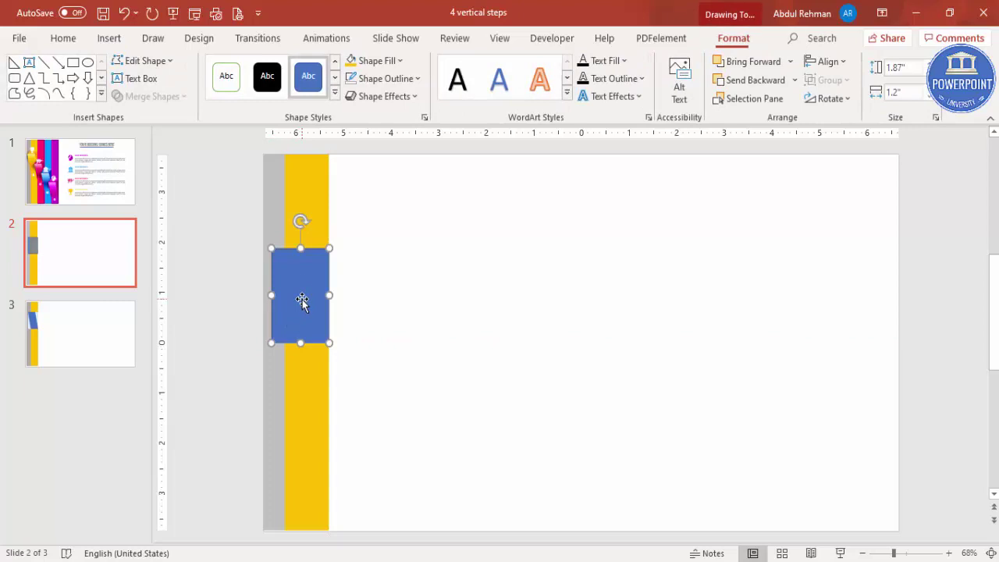
pyautogui.moveTo(303, 297); pyautogui.dragTo(303, 270)
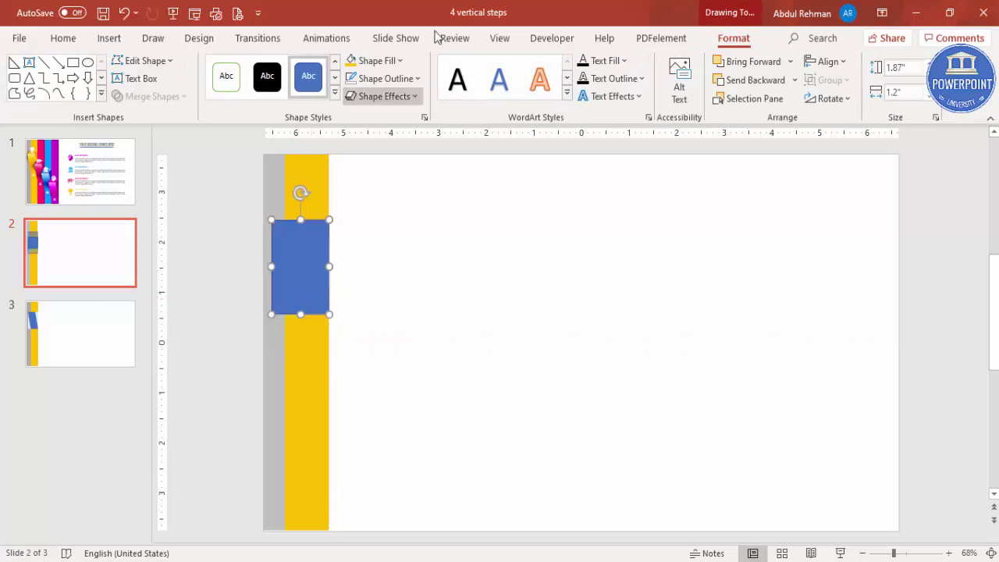
pyautogui.click(410, 80)
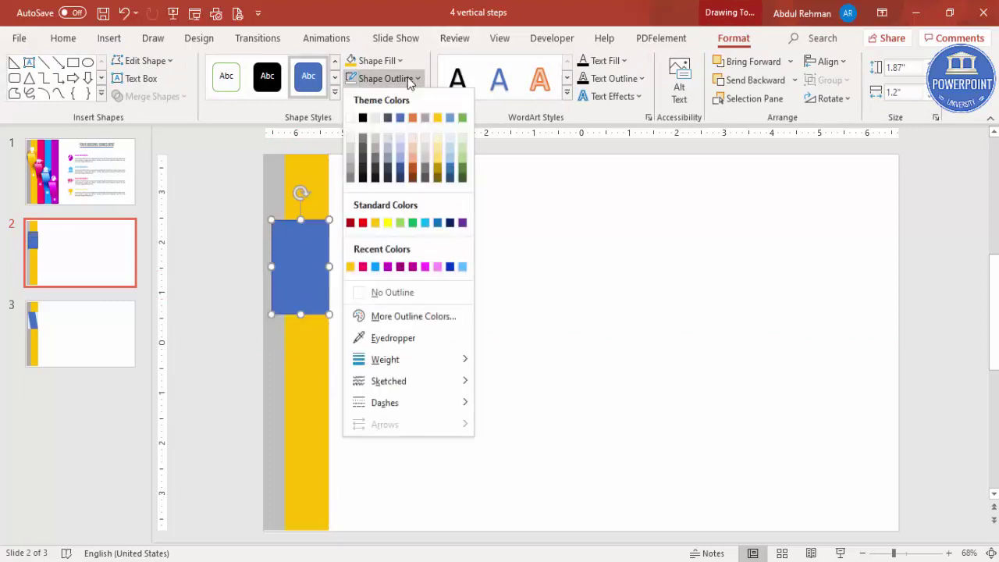
pyautogui.click(393, 292)
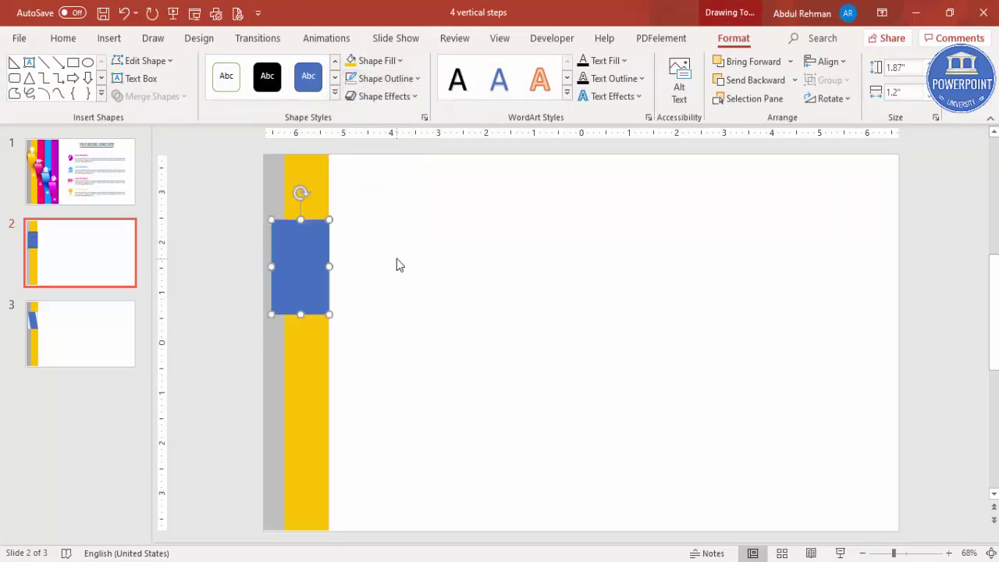
pyautogui.click(906, 553)
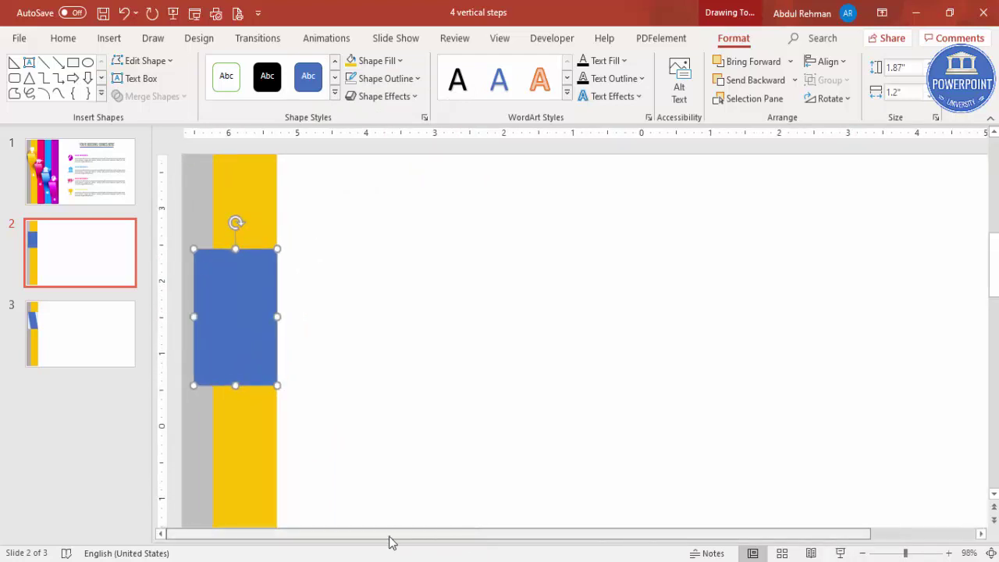
# Draw a thin right triangle along the block's left edge with no outline and light blue fill.
pyautogui.click(328, 283)
pyautogui.click(110, 38)
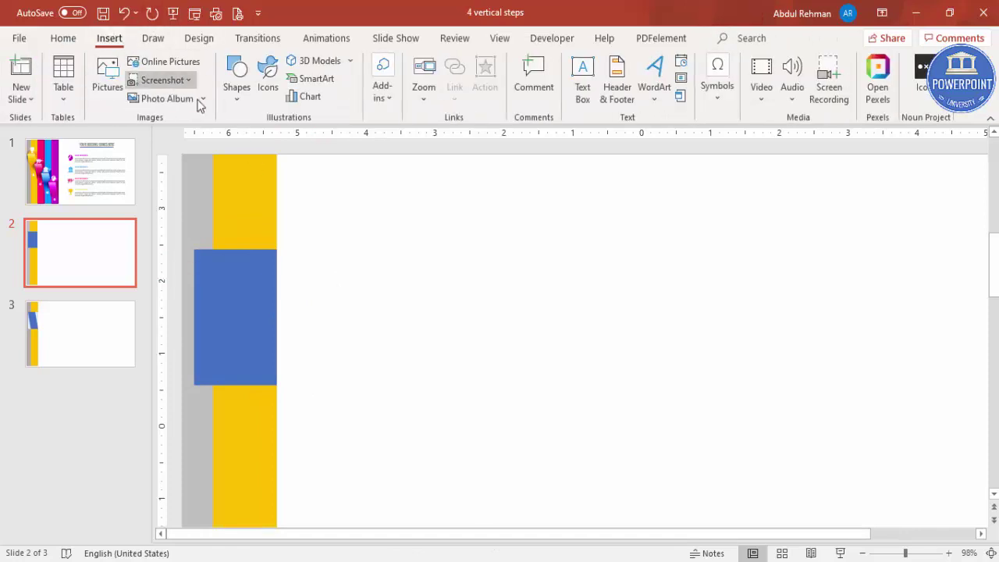
pyautogui.click(229, 98)
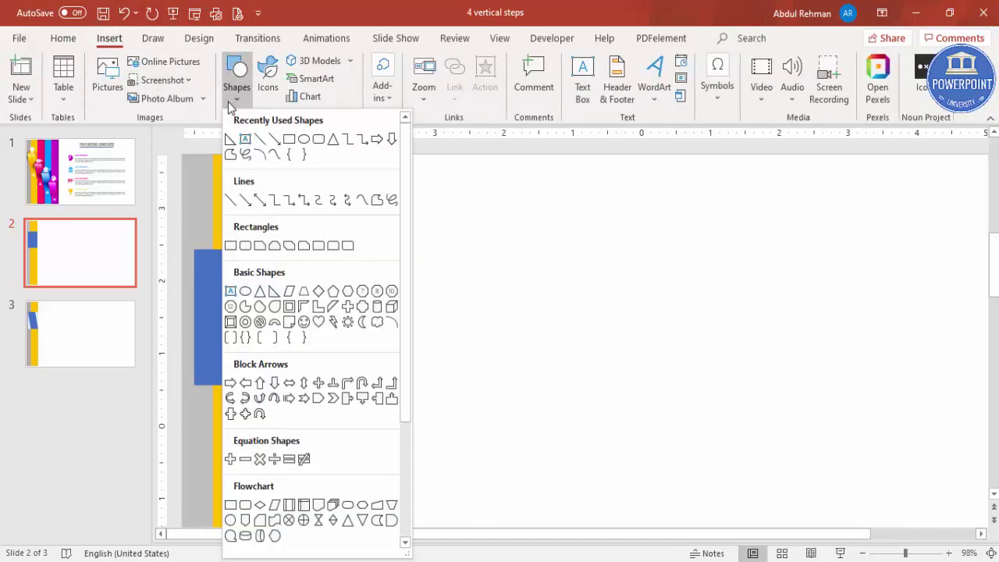
pyautogui.click(276, 295)
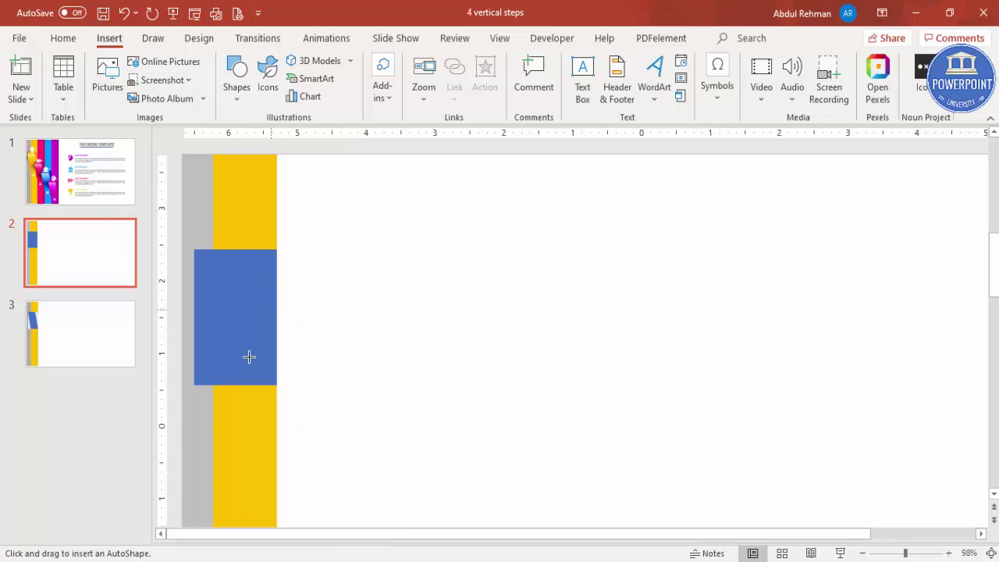
pyautogui.moveTo(216, 387); pyautogui.dragTo(194, 249)
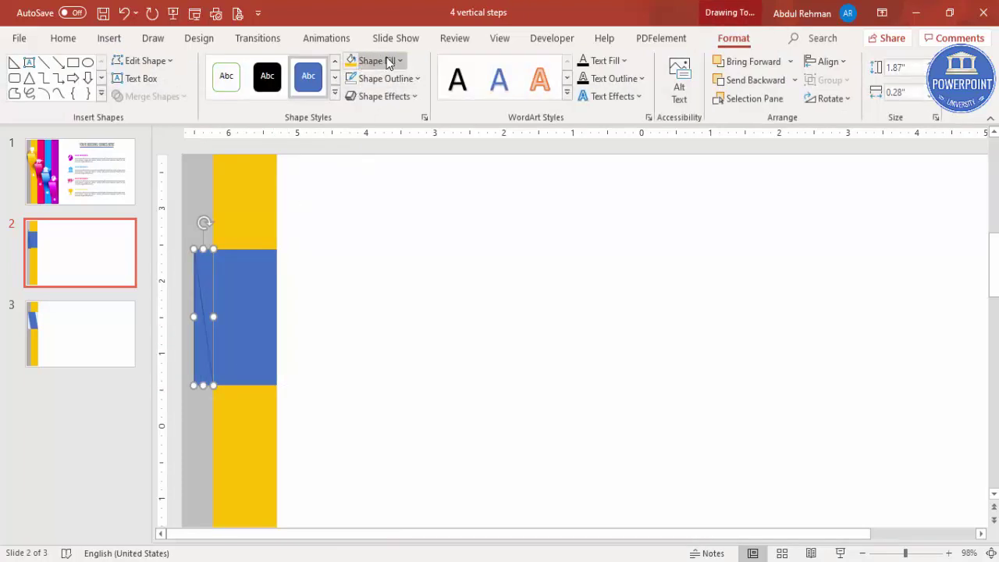
pyautogui.click(391, 81)
pyautogui.click(390, 287)
pyautogui.click(378, 61)
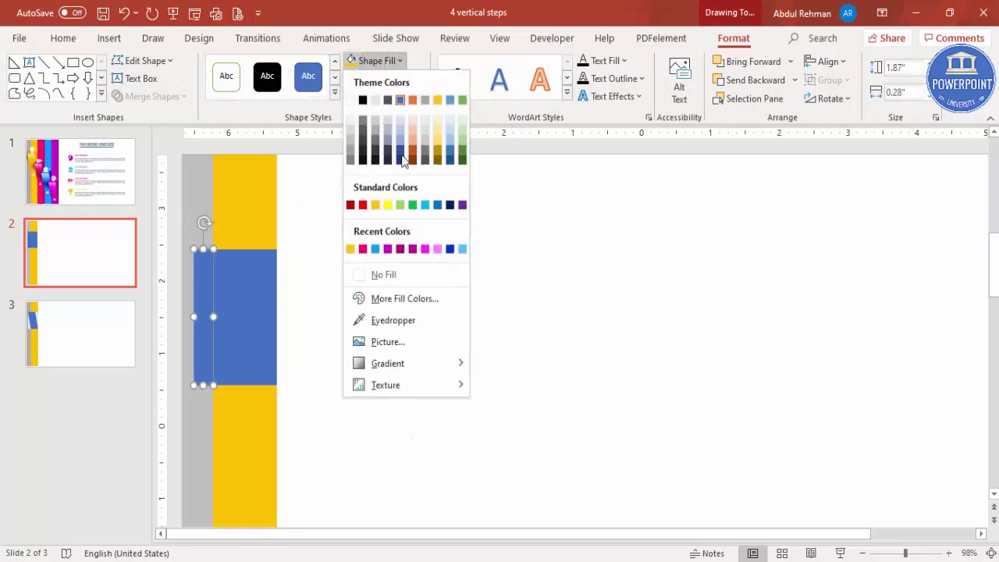
pyautogui.click(425, 204)
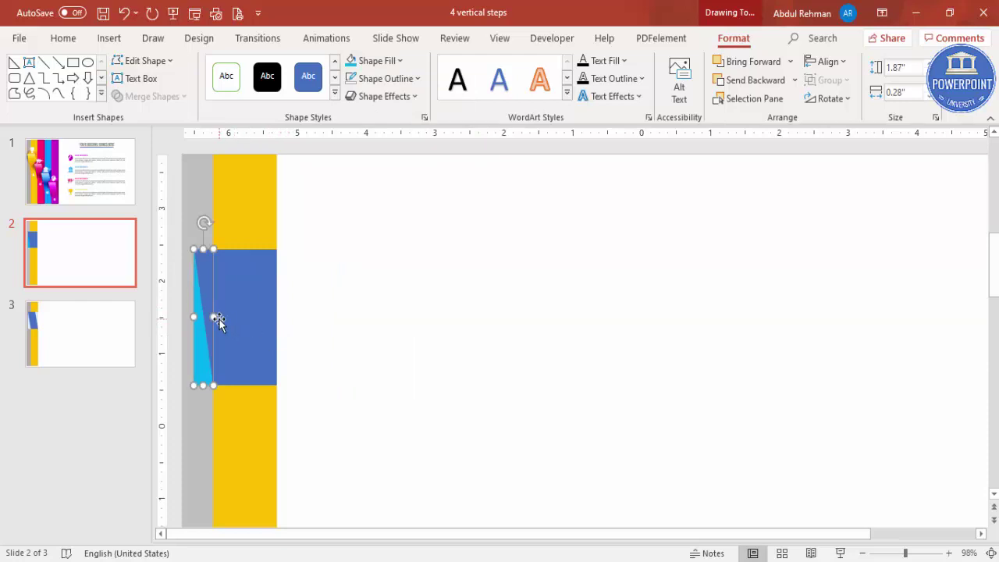
# Copy the triangle to the block's right edge and flip it horizontally and vertically.
pyautogui.moveTo(215, 316); pyautogui.dragTo(212, 312)
pyautogui.click(202, 247)
pyautogui.click(199, 264)
pyautogui.moveTo(205, 329); pyautogui.dragTo(266, 331)
pyautogui.click(831, 98)
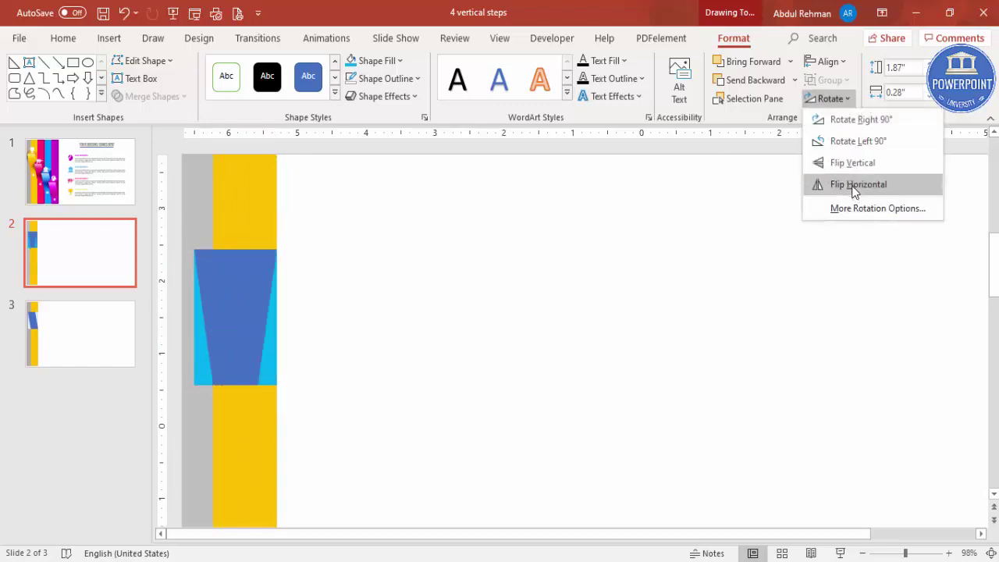
pyautogui.click(855, 188)
pyautogui.click(830, 99)
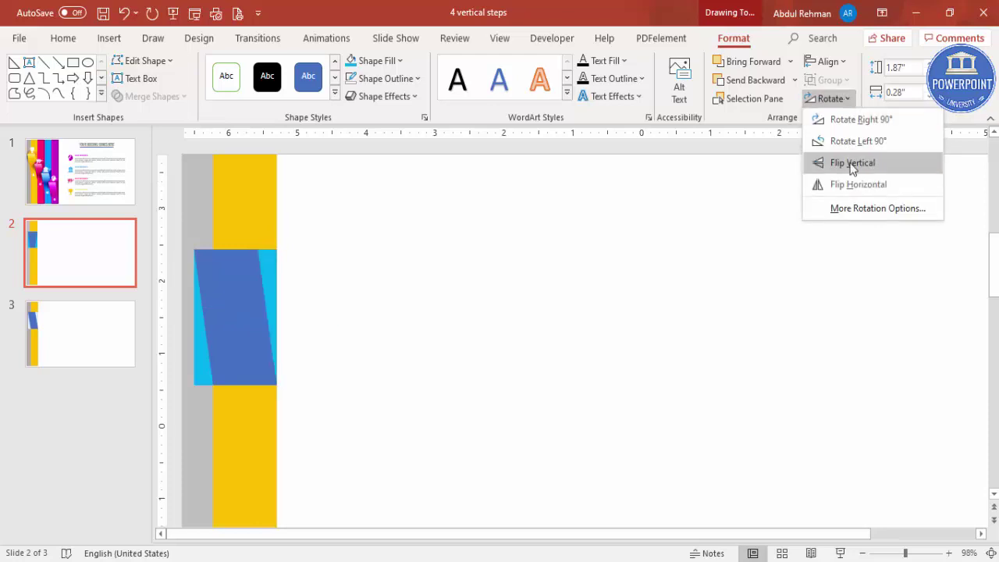
pyautogui.click(852, 163)
pyautogui.click(558, 272)
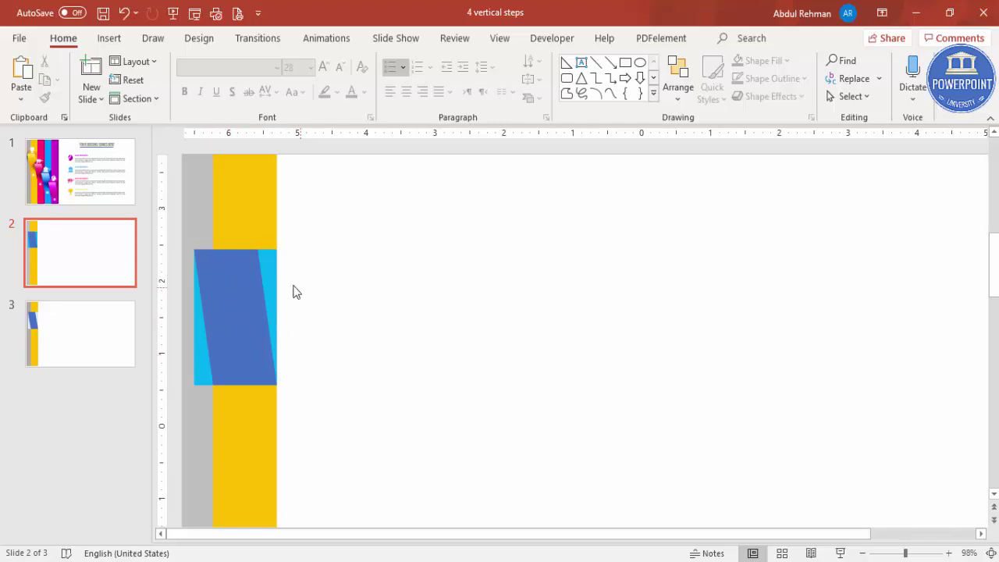
# Subtract the left and right light-blue triangles from the blue block, leaving a slanted parallelogram.
pyautogui.click(221, 272)
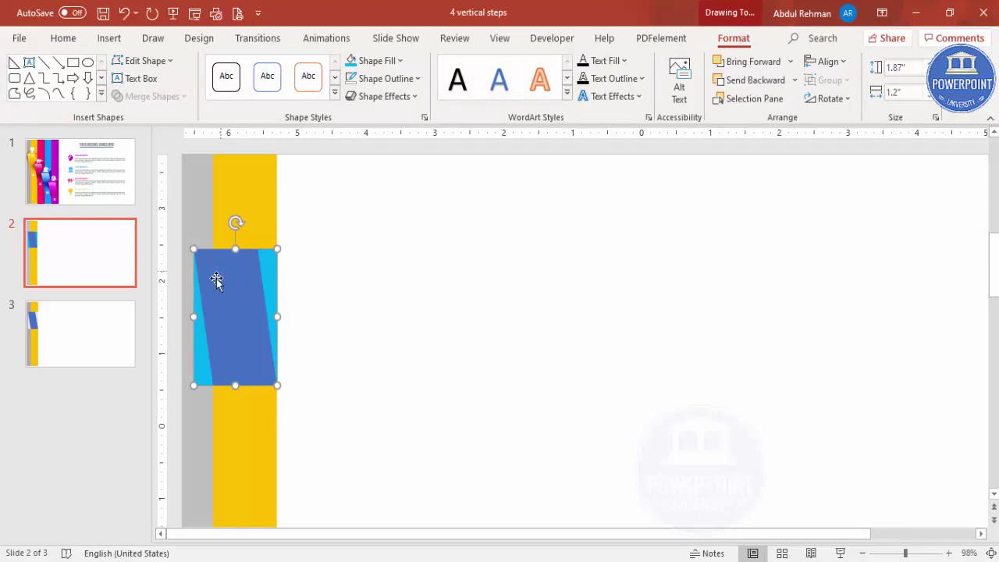
pyautogui.keyDown('shift'); pyautogui.click(201, 357); pyautogui.keyUp('shift')
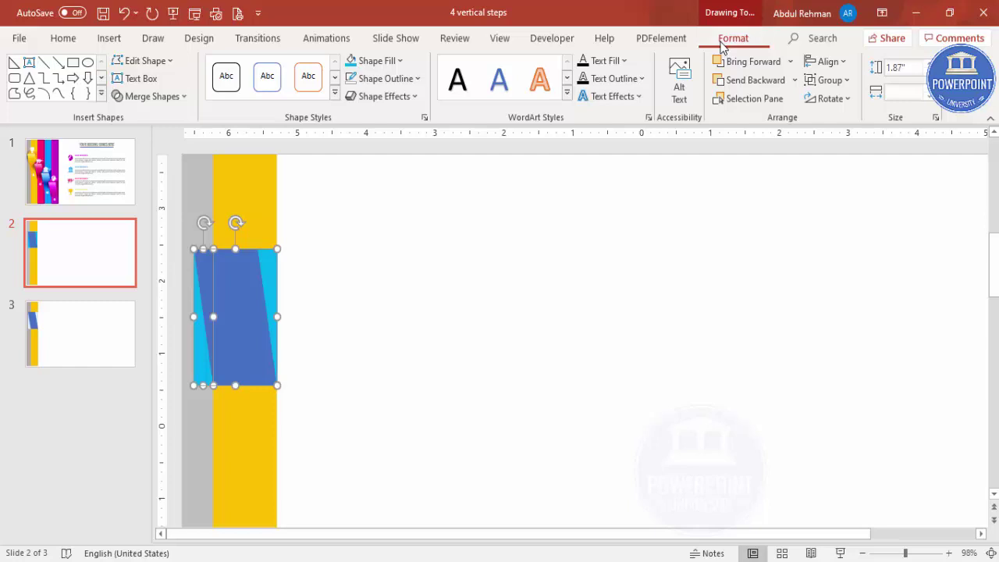
pyautogui.click(168, 97)
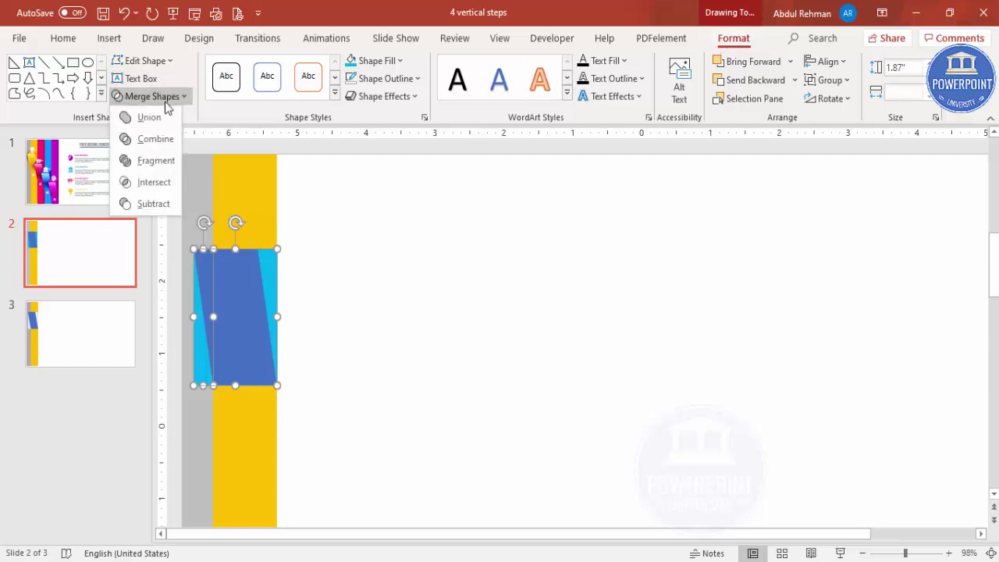
pyautogui.click(152, 203)
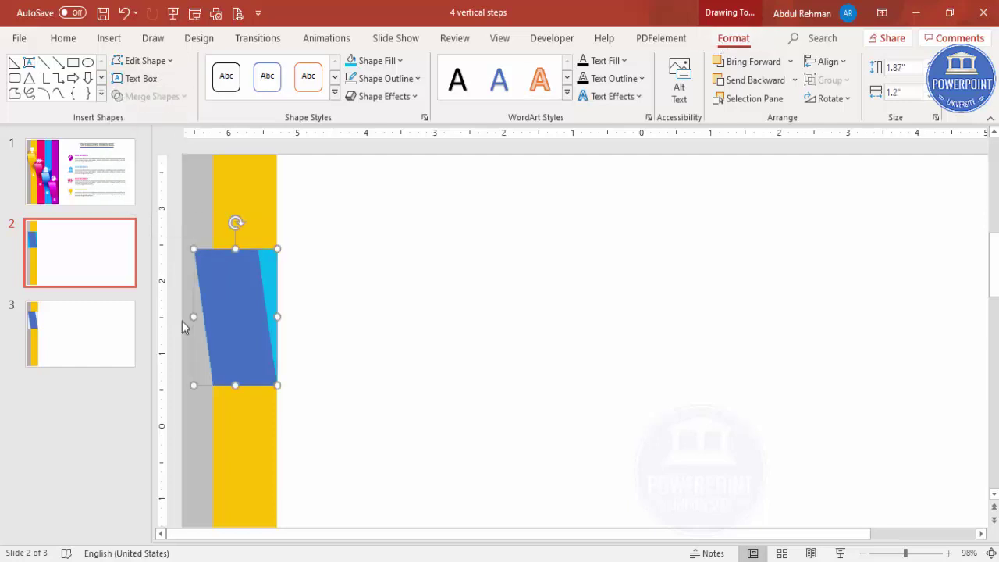
pyautogui.keyDown('shift'); pyautogui.click(269, 265); pyautogui.keyUp('shift')
pyautogui.click(185, 96)
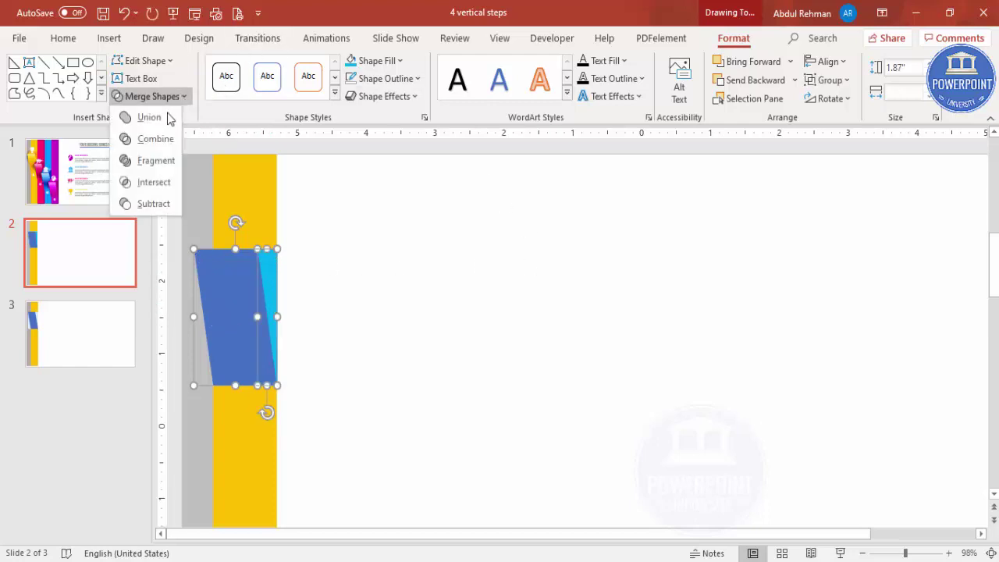
pyautogui.click(160, 203)
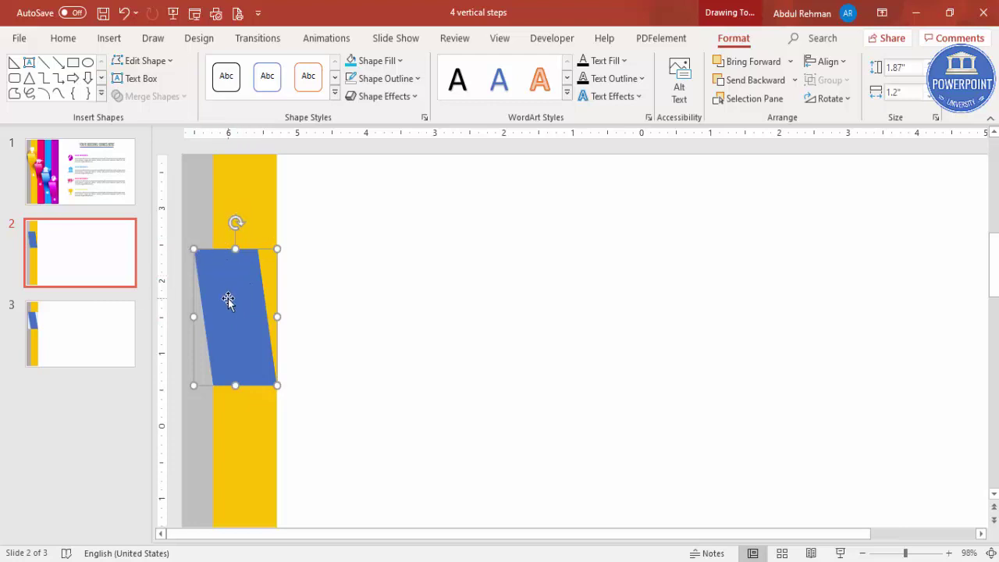
# Make a shortened, horizontally mirrored copy as a dark blue-gray cap atop the parallelogram.
pyautogui.moveTo(228, 301); pyautogui.dragTo(339, 303)
pyautogui.moveTo(345, 259); pyautogui.dragTo(220, 222)
pyautogui.click(826, 98)
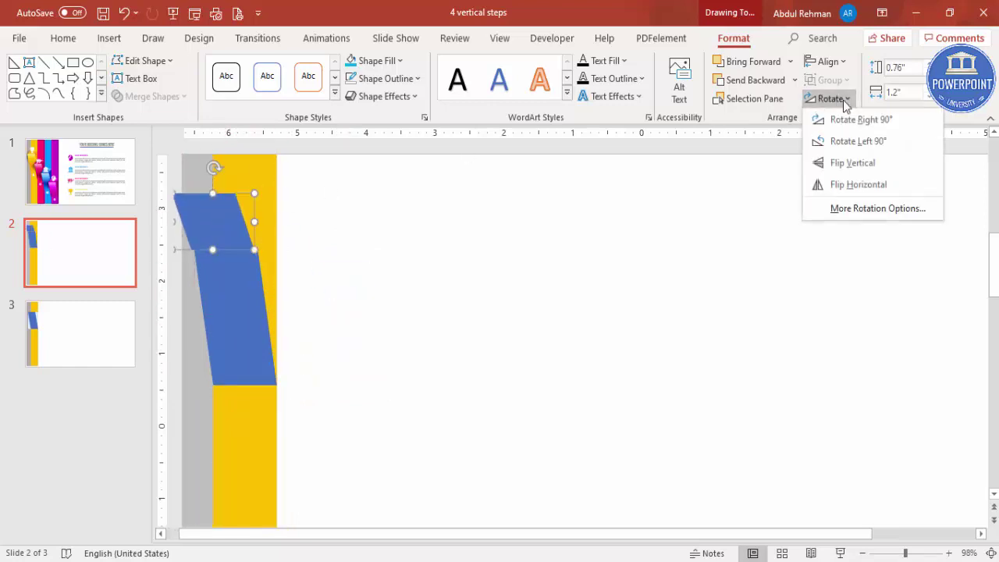
pyautogui.click(871, 185)
pyautogui.moveTo(228, 221); pyautogui.dragTo(250, 222)
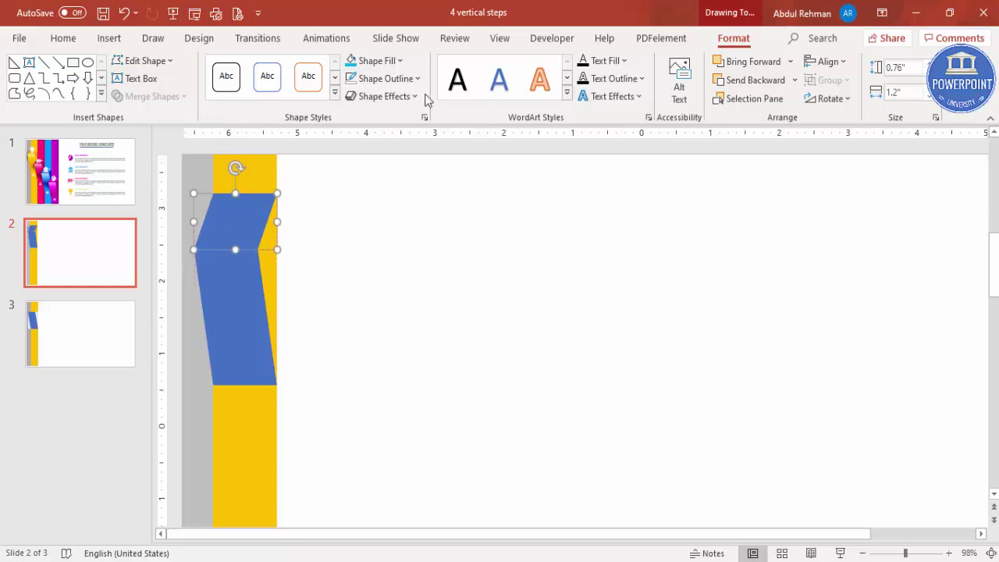
pyautogui.click(397, 61)
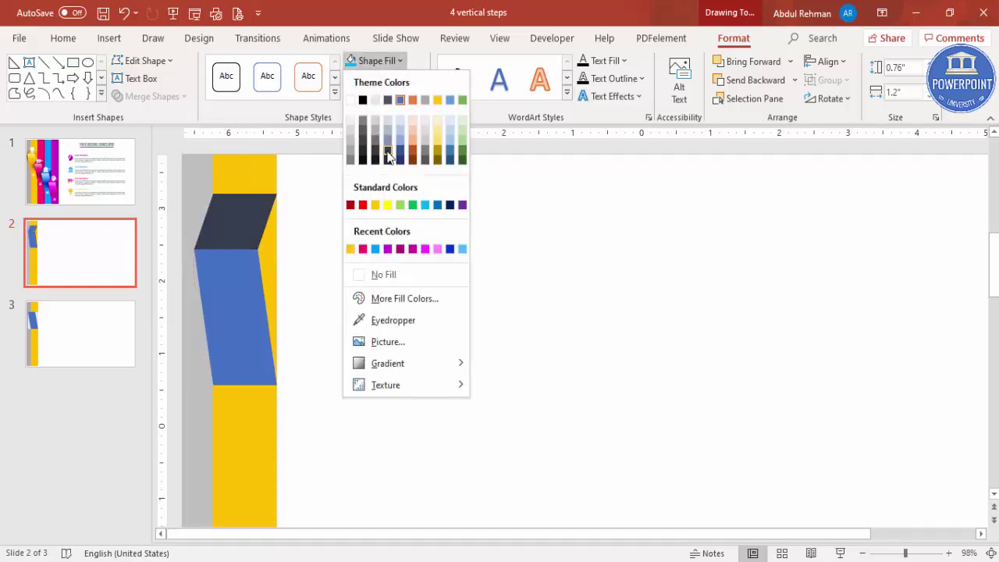
pyautogui.click(387, 149)
pyautogui.click(375, 232)
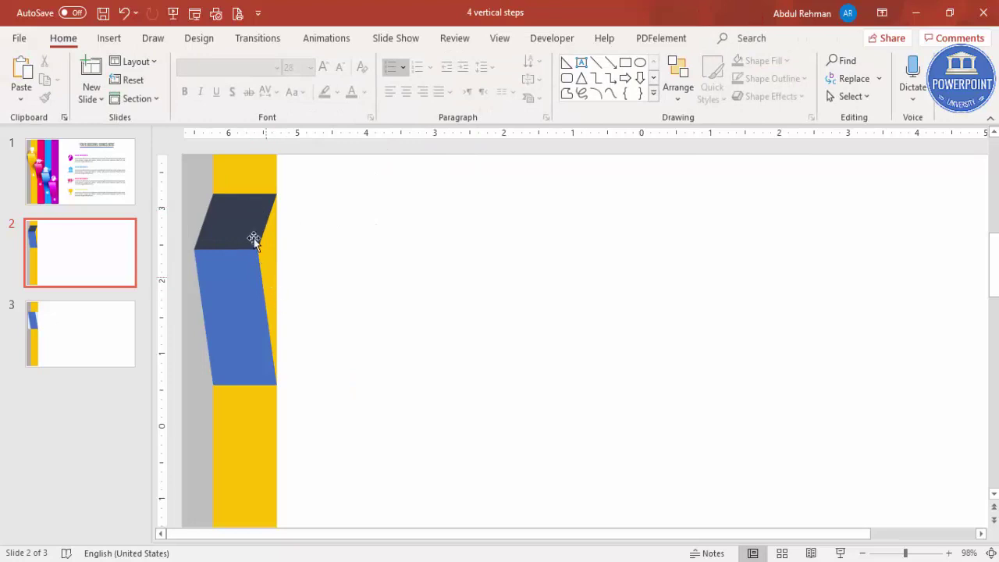
# Draw a thin outline-free dark navy strip at the block's right edge and send it back twice.
pyautogui.click(117, 41)
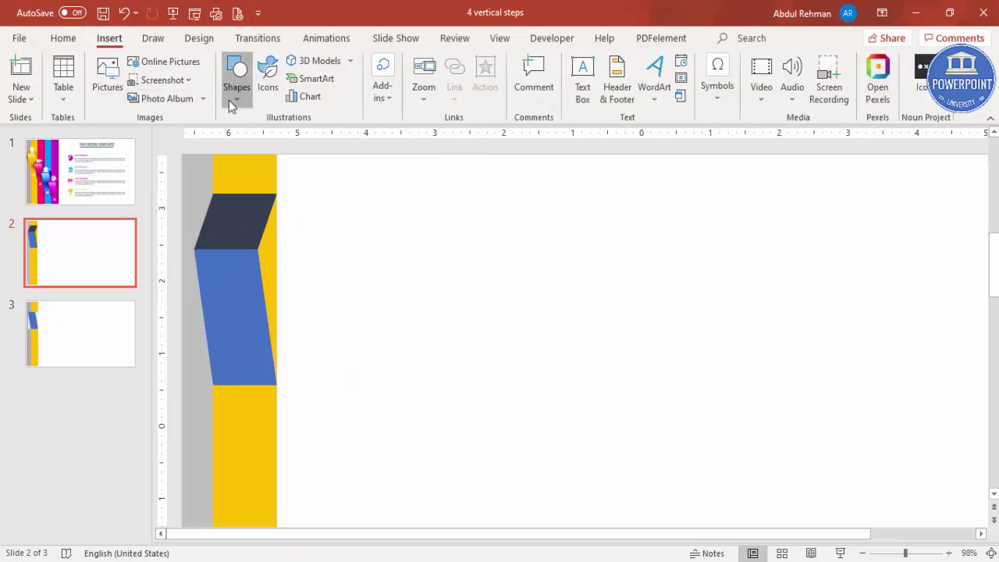
pyautogui.click(229, 100)
pyautogui.click(231, 245)
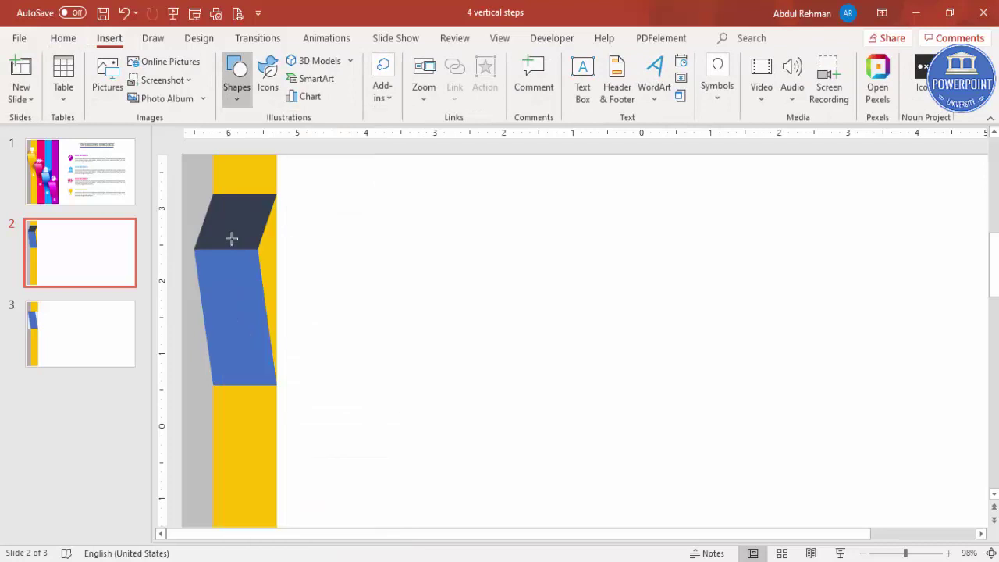
pyautogui.moveTo(277, 194)
pyautogui.mouseDown()
pyautogui.moveTo(258, 265)
pyautogui.moveTo(257, 384)
pyautogui.mouseUp()
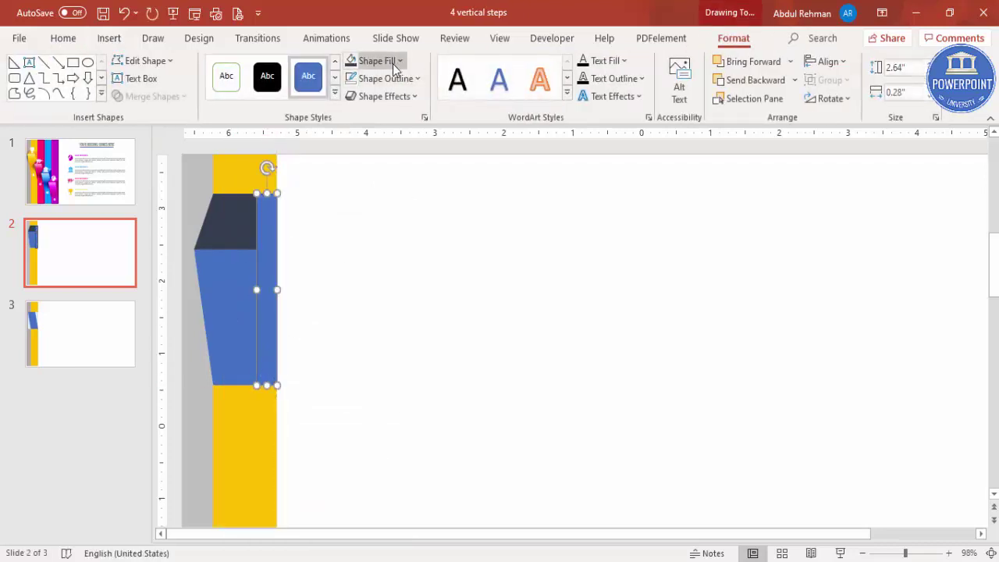
pyautogui.click(390, 61)
pyautogui.click(450, 207)
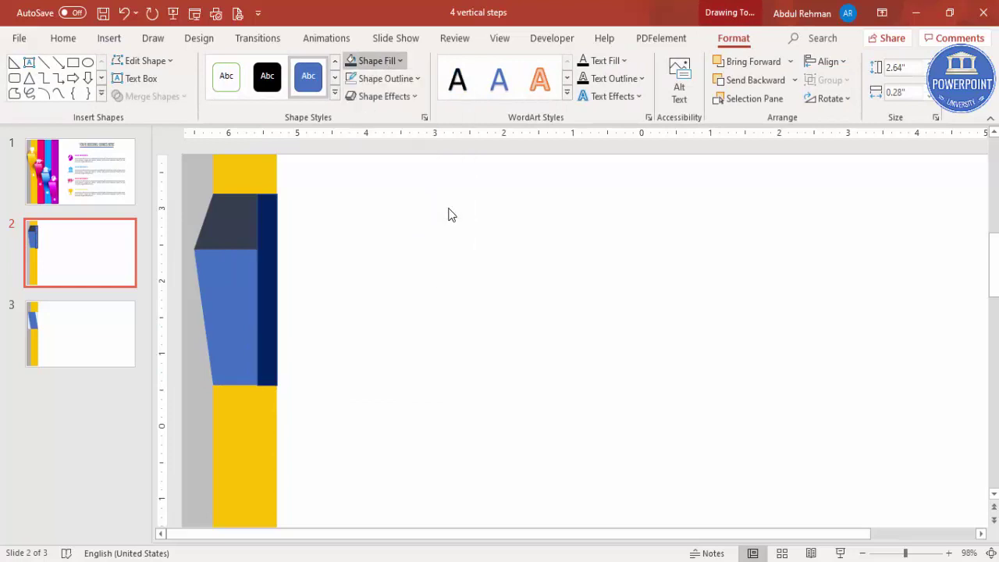
pyautogui.click(413, 83)
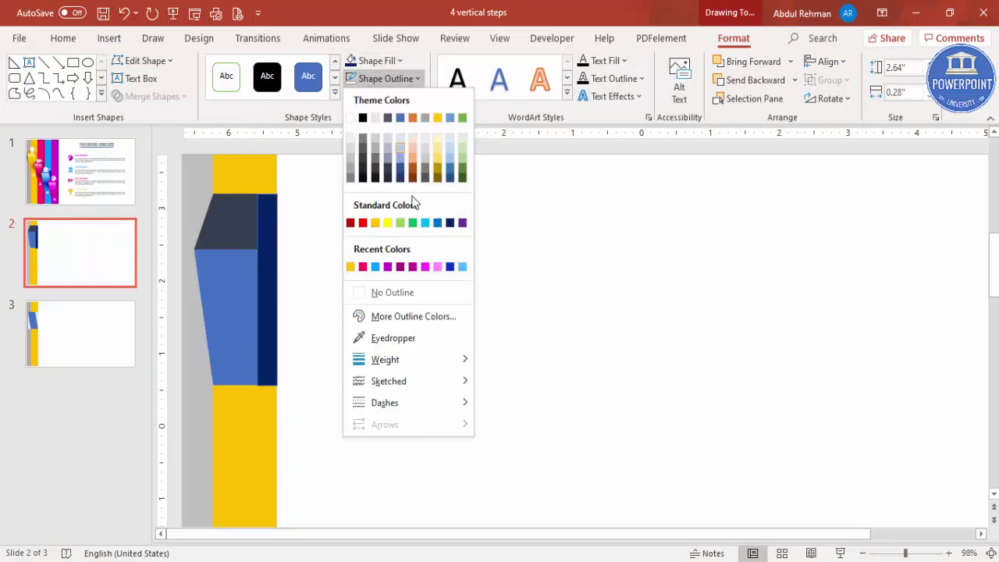
pyautogui.click(391, 291)
pyautogui.click(760, 78)
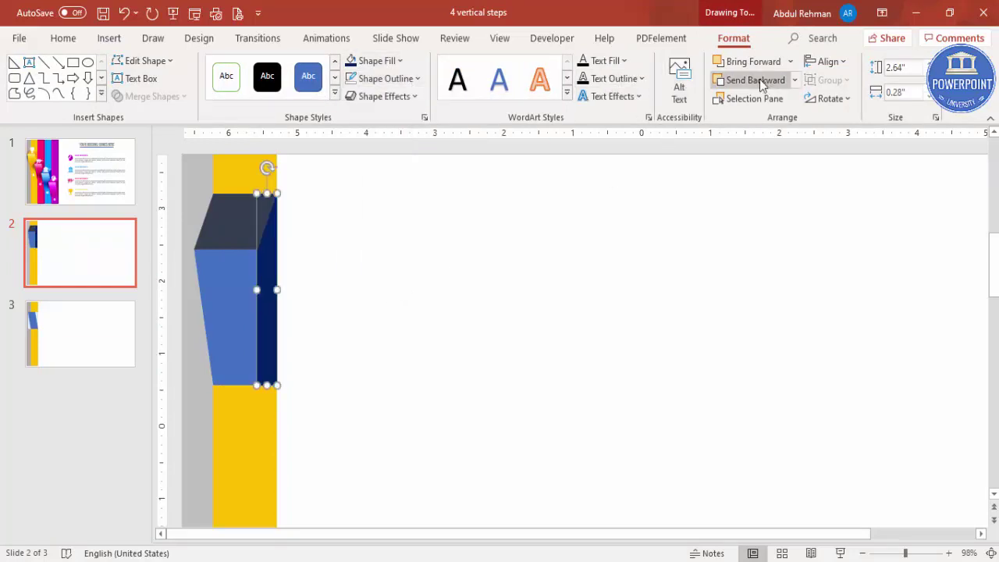
pyautogui.click(759, 79)
pyautogui.click(469, 248)
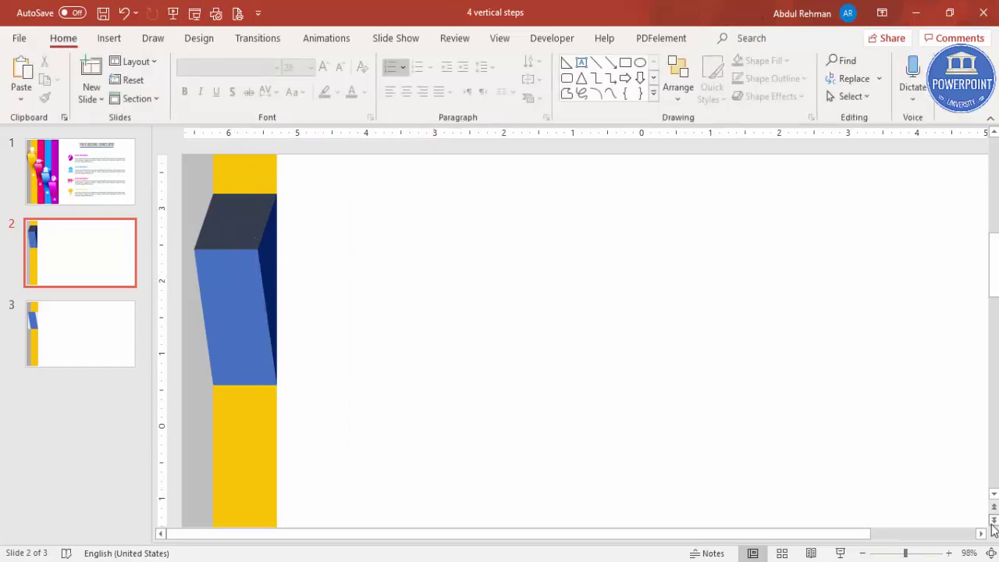
# Switch the front block to a gradient fill, with the first stop eyedropped from the yellow bar.
pyautogui.click(992, 553)
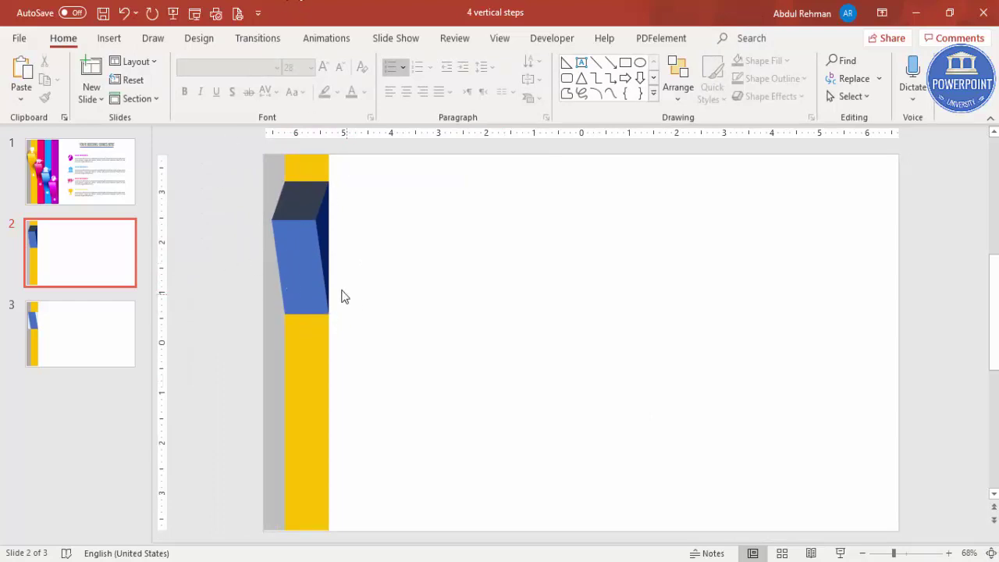
pyautogui.click(295, 239)
pyautogui.rightClick(295, 239)
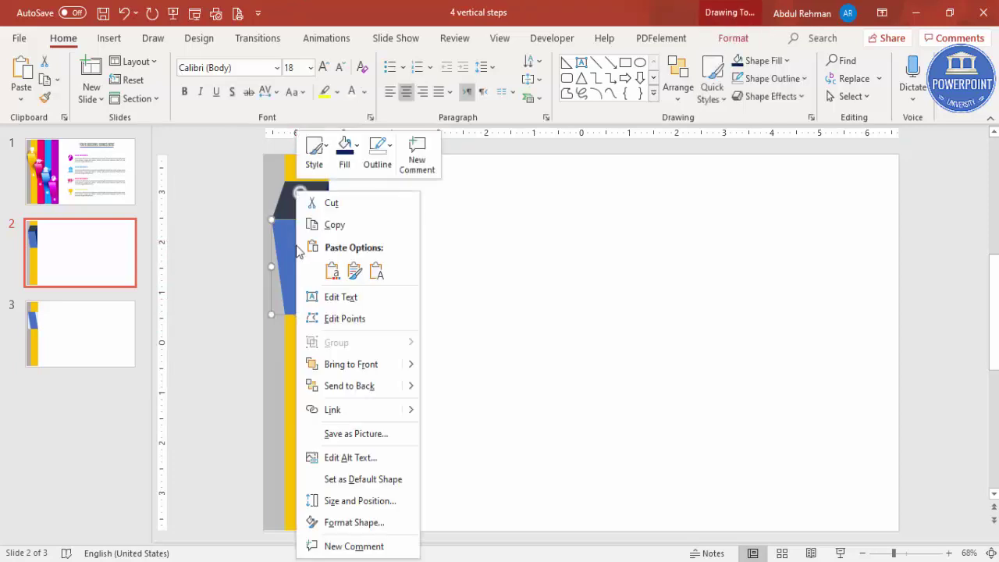
pyautogui.click(377, 530)
pyautogui.click(859, 288)
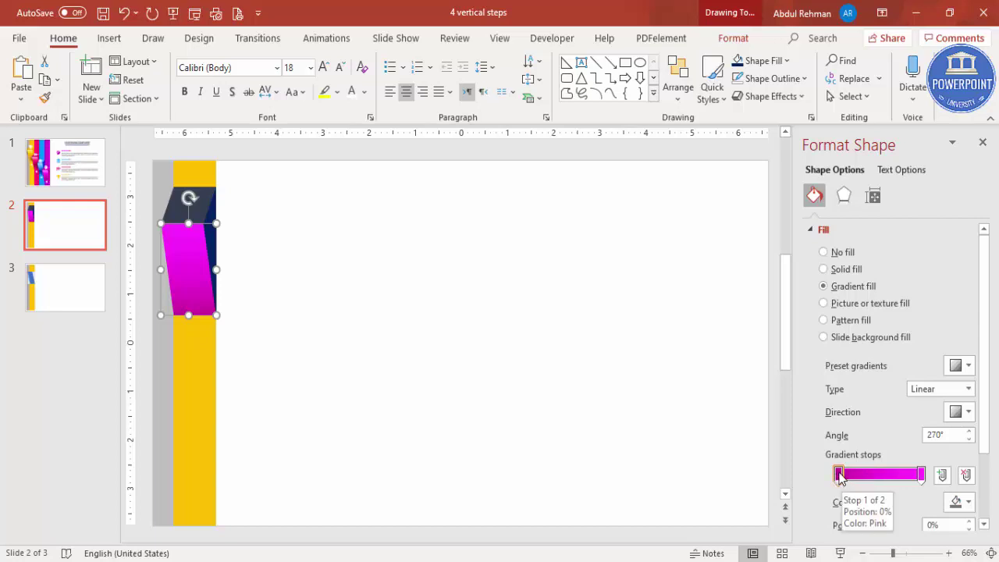
pyautogui.click(843, 478)
pyautogui.click(967, 507)
pyautogui.click(896, 483)
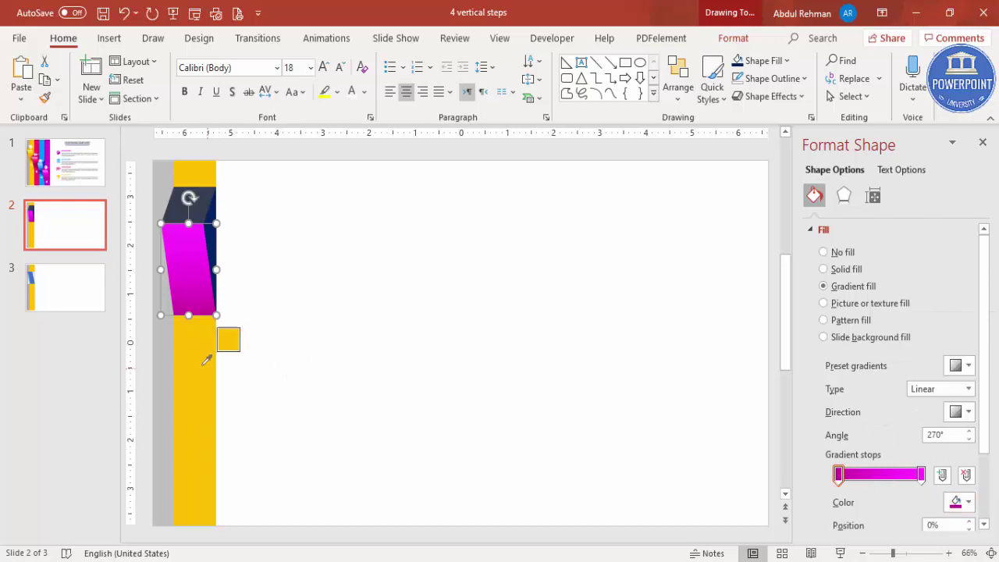
pyautogui.click(207, 361)
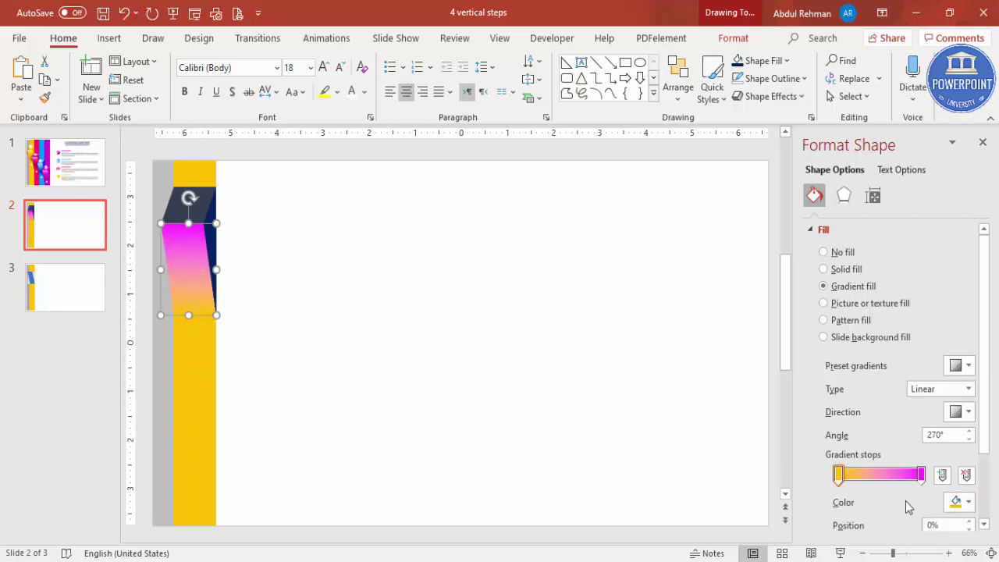
# Add a gradient stop at 31% and colour it orange.
pyautogui.click(864, 475)
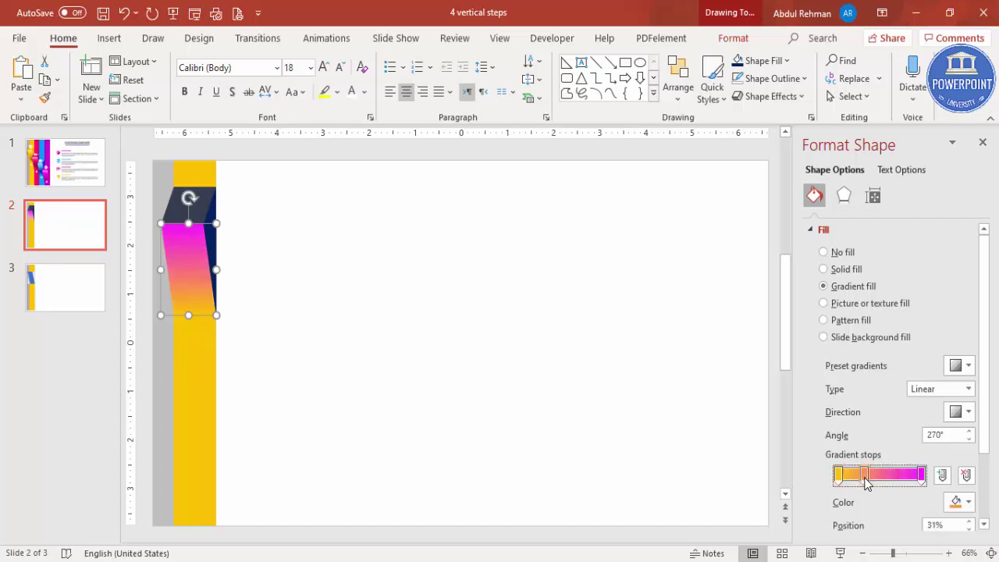
pyautogui.click(962, 504)
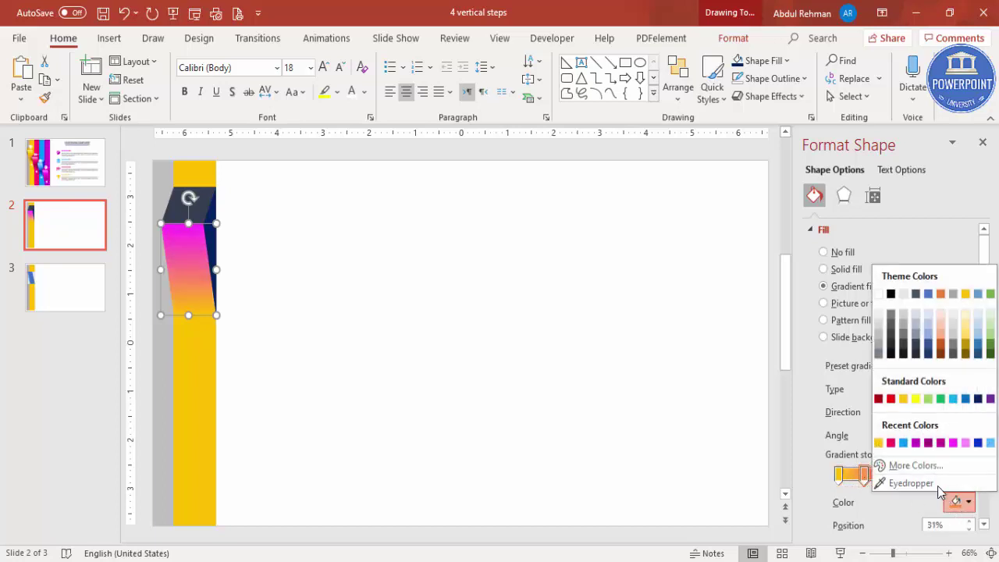
pyautogui.click(880, 442)
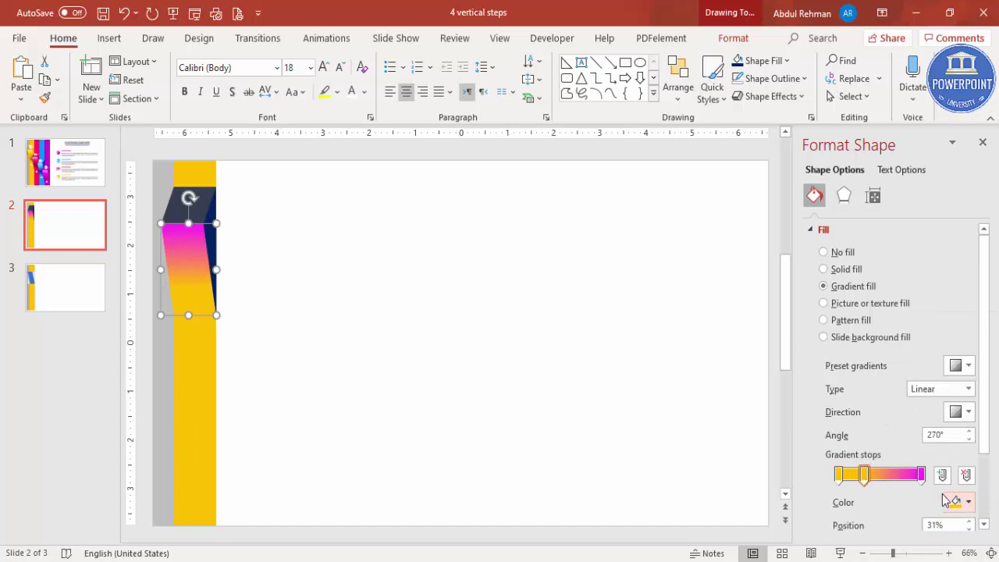
pyautogui.click(958, 503)
pyautogui.click(894, 465)
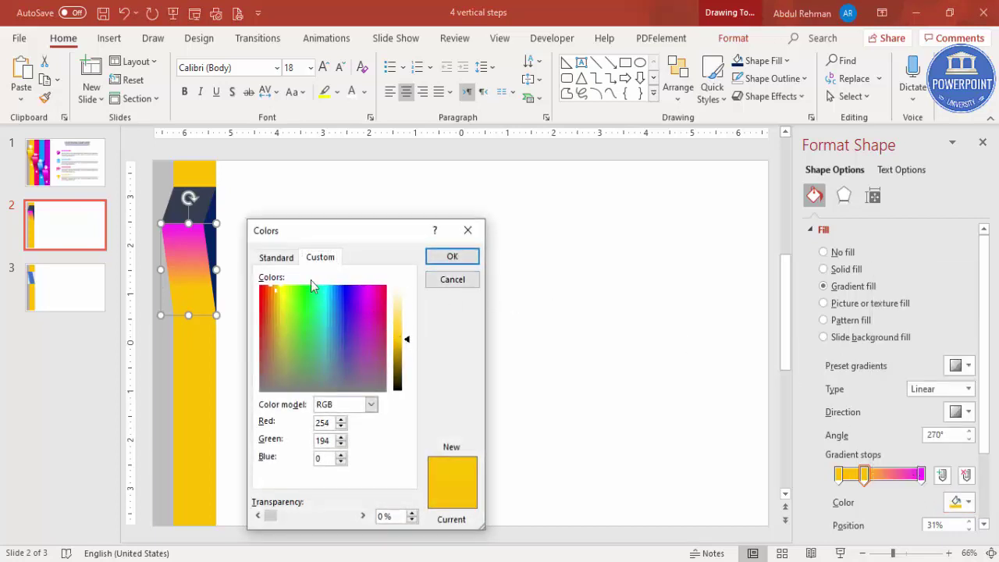
pyautogui.click(280, 258)
pyautogui.click(311, 396)
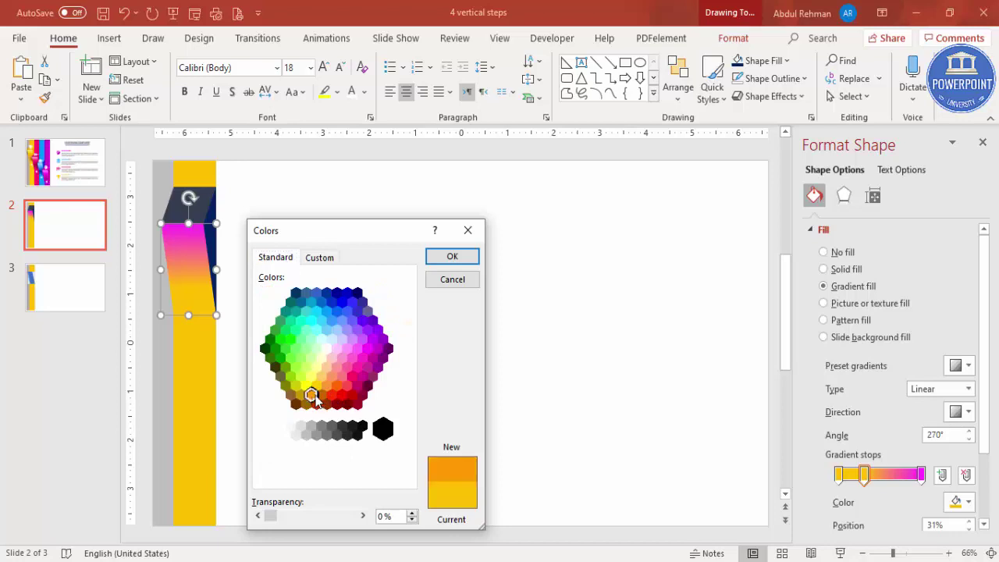
pyautogui.click(466, 257)
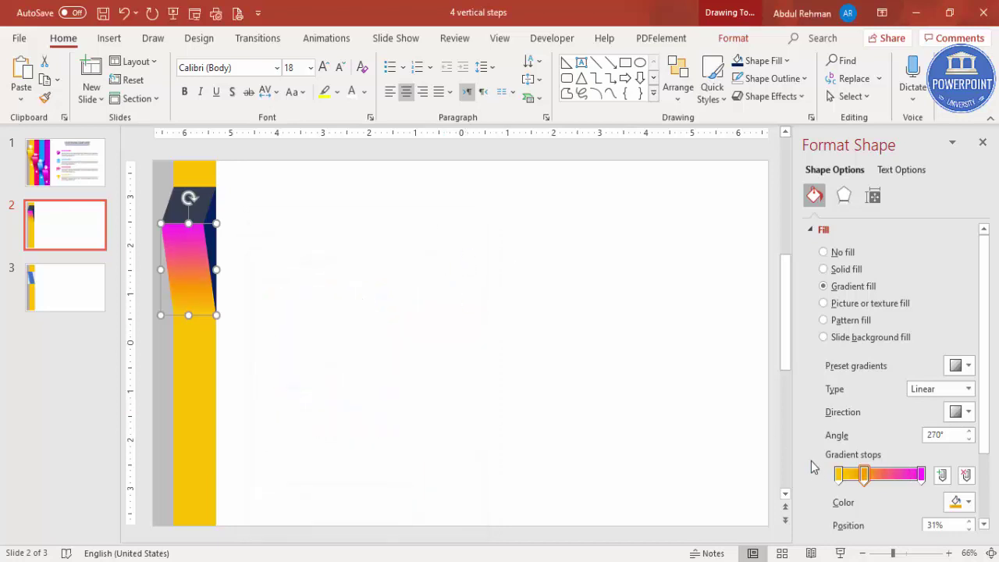
# Set the 79% gradient stop to a slightly lighter orange.
pyautogui.click(907, 474)
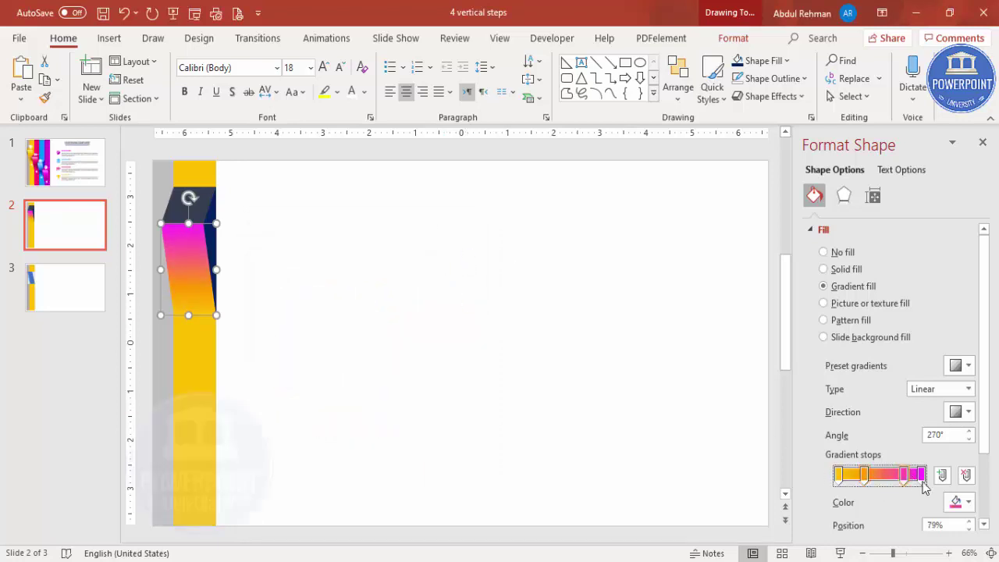
pyautogui.click(967, 502)
pyautogui.click(878, 443)
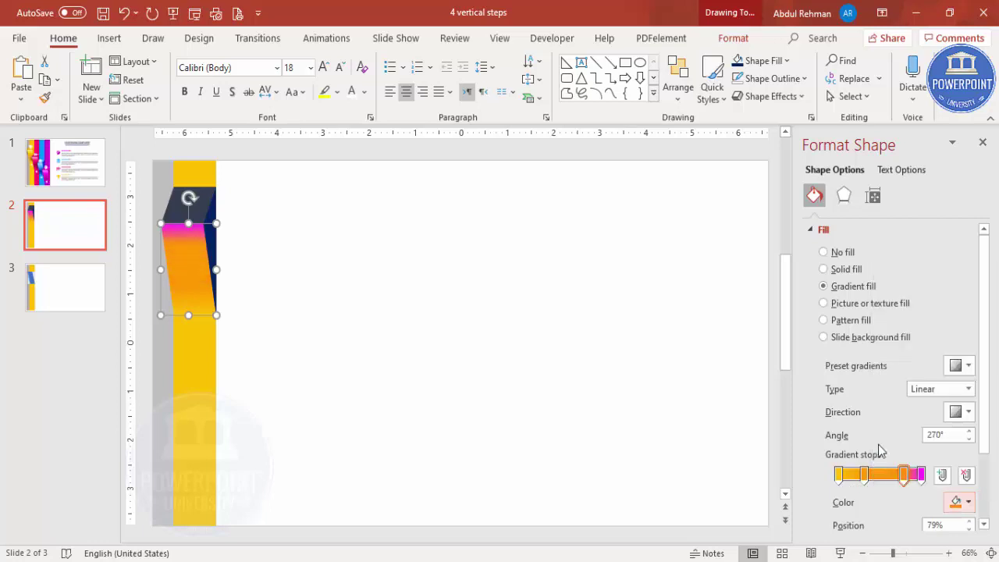
pyautogui.click(954, 505)
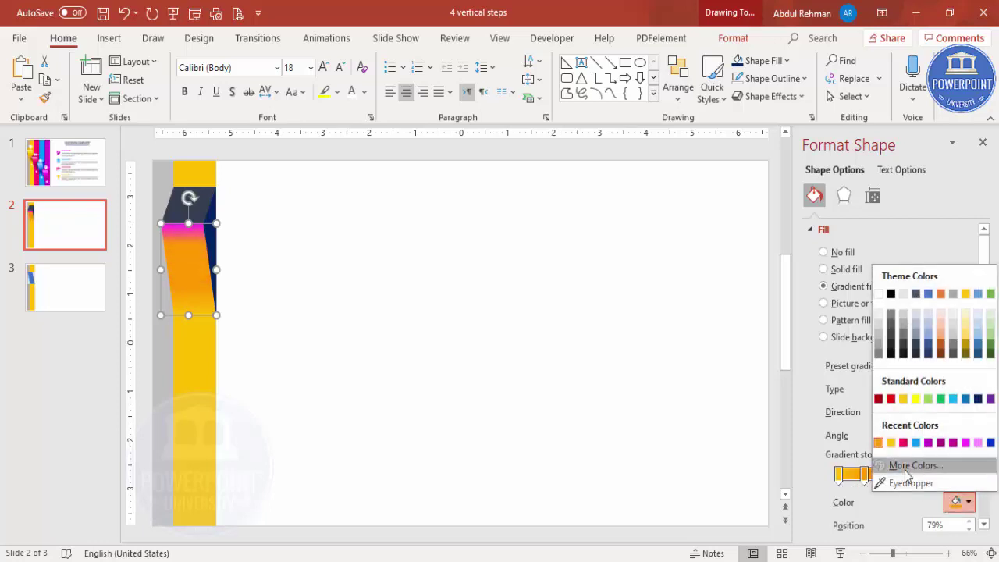
pyautogui.click(909, 466)
pyautogui.click(320, 258)
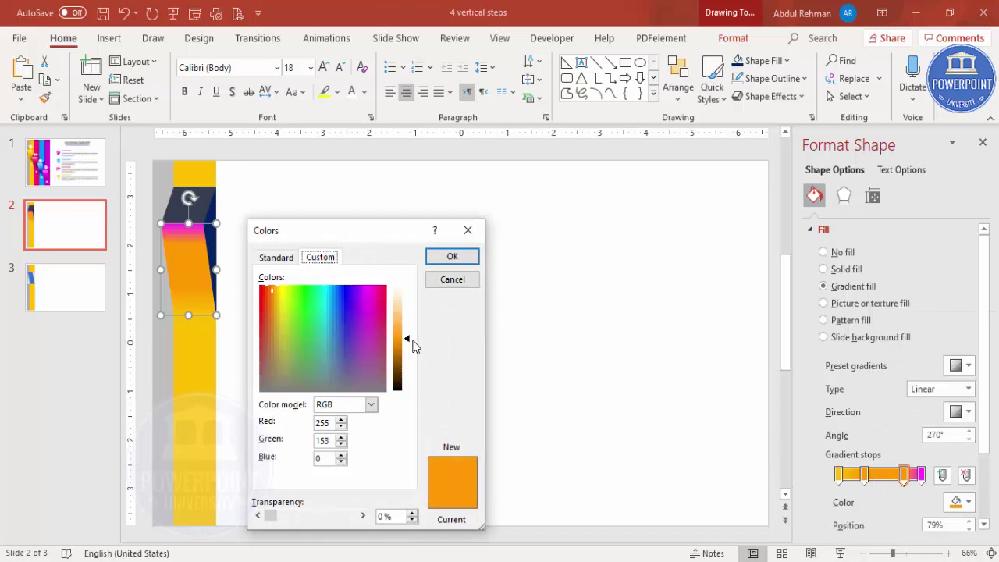
pyautogui.moveTo(410, 340); pyautogui.dragTo(409, 331)
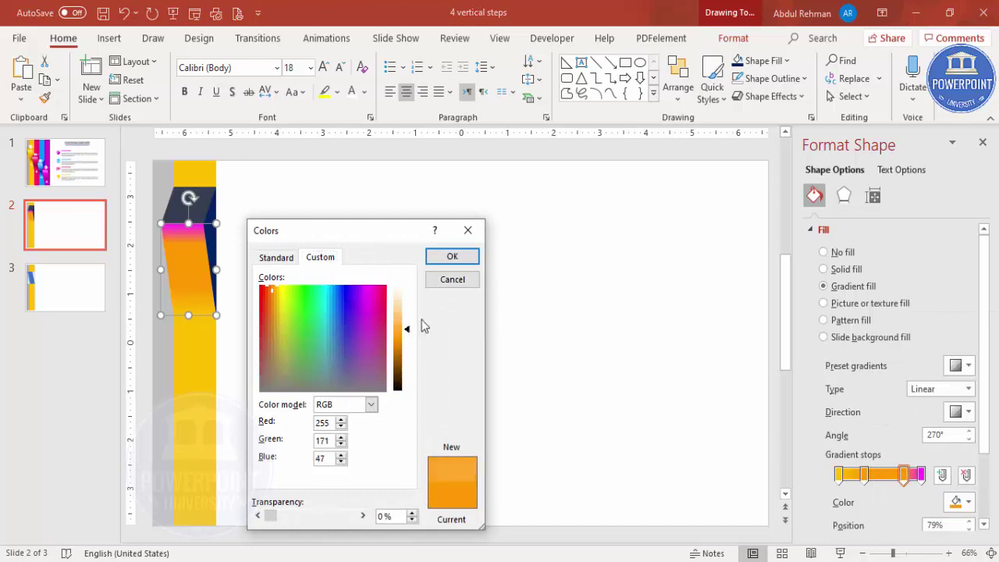
pyautogui.click(453, 257)
# Set the 100% end stop to a pale orange.
pyautogui.click(921, 474)
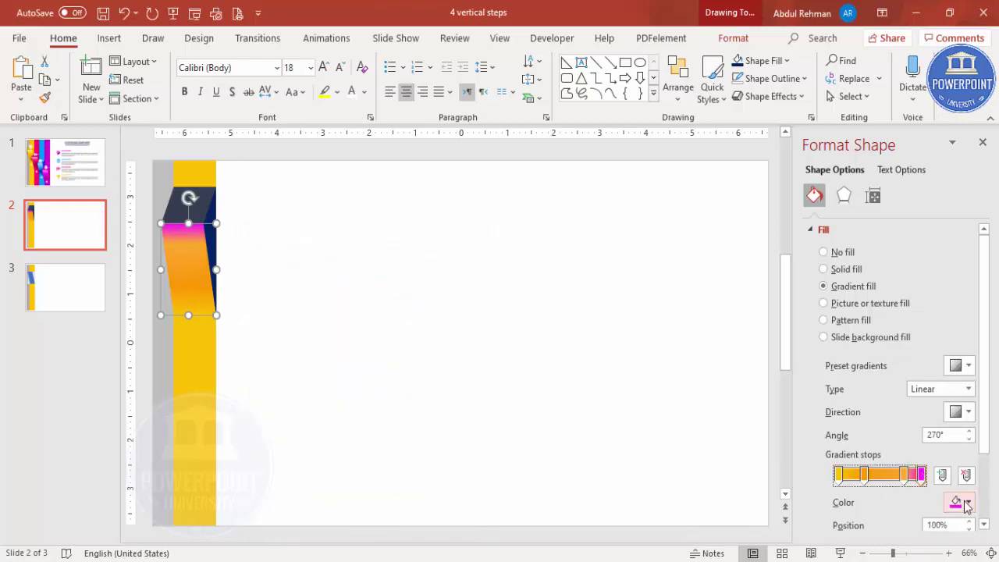
pyautogui.click(969, 502)
pyautogui.click(878, 448)
pyautogui.click(968, 502)
pyautogui.click(902, 467)
pyautogui.moveTo(410, 334); pyautogui.dragTo(410, 319)
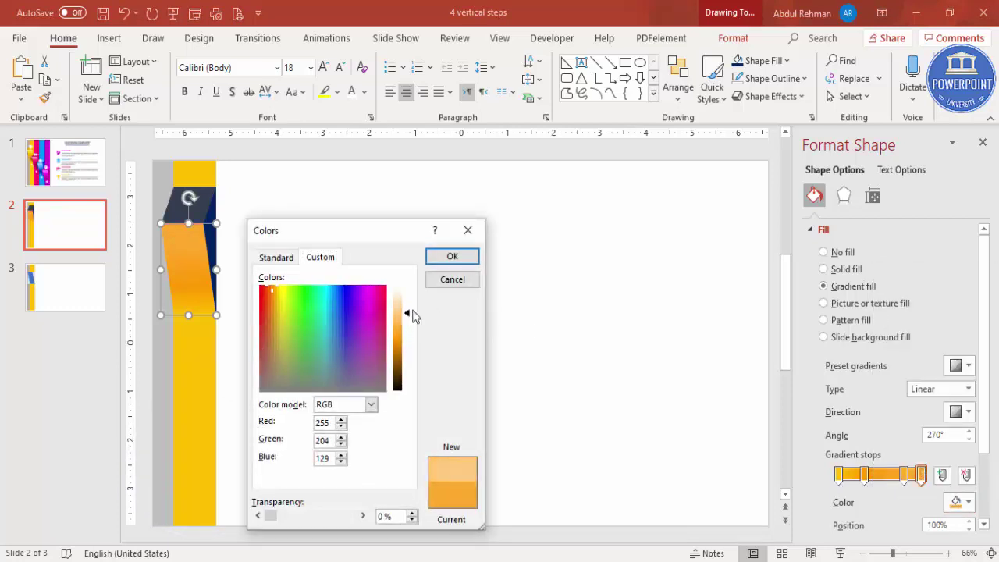
pyautogui.click(453, 257)
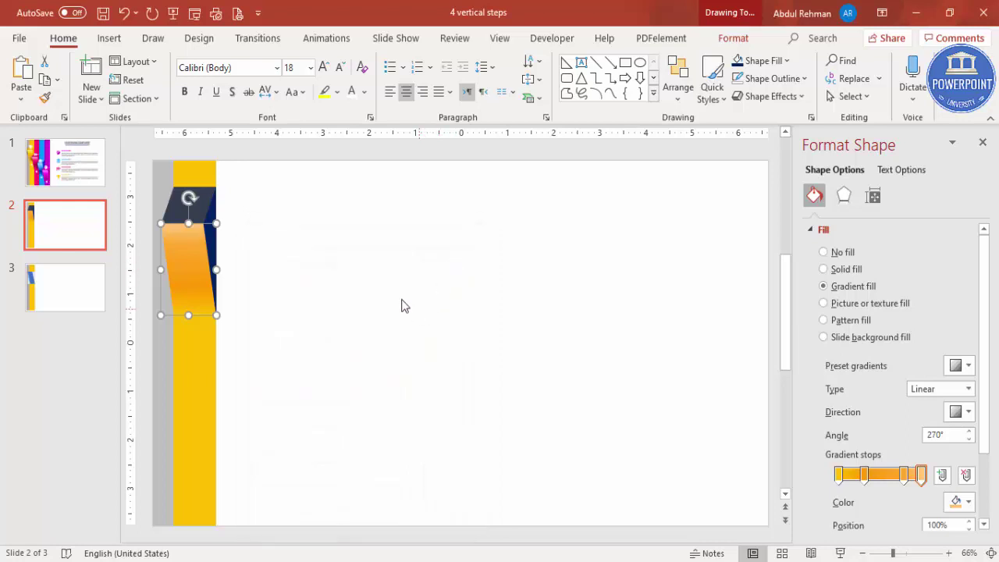
# Give the top cap a gradient fill reduced to two stops, both set to a recent orange.
pyautogui.click(203, 189)
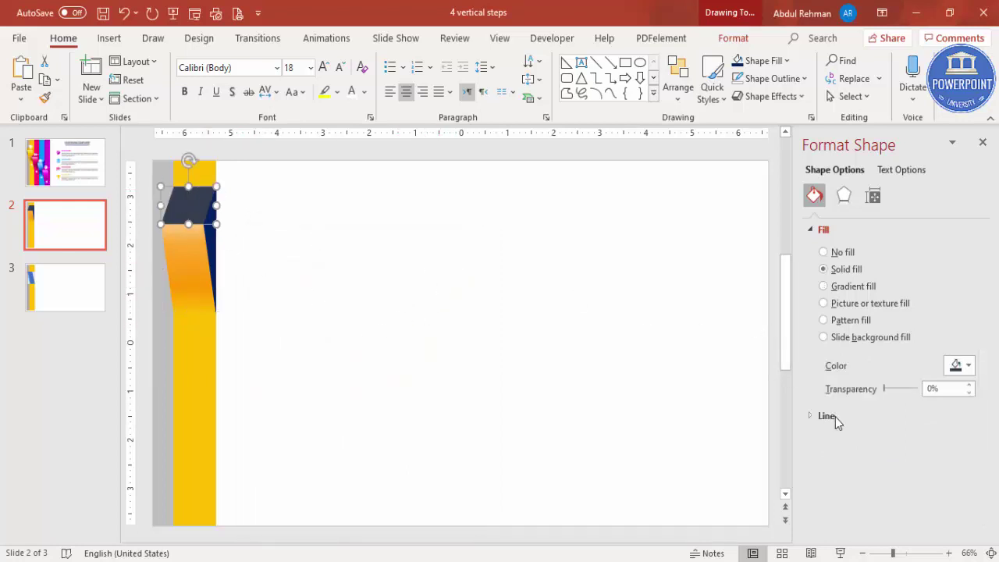
pyautogui.click(846, 289)
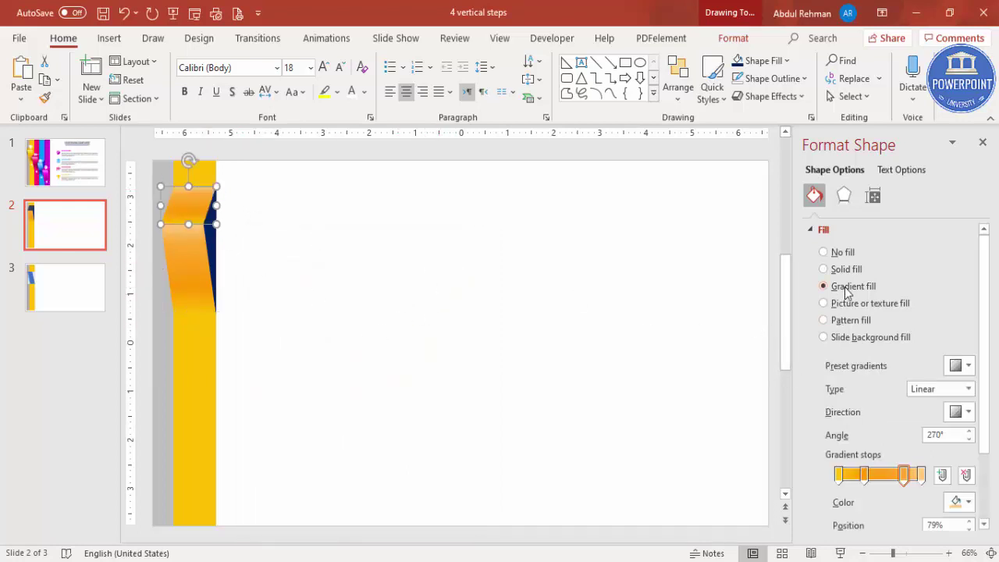
pyautogui.click(864, 475)
pyautogui.click(967, 475)
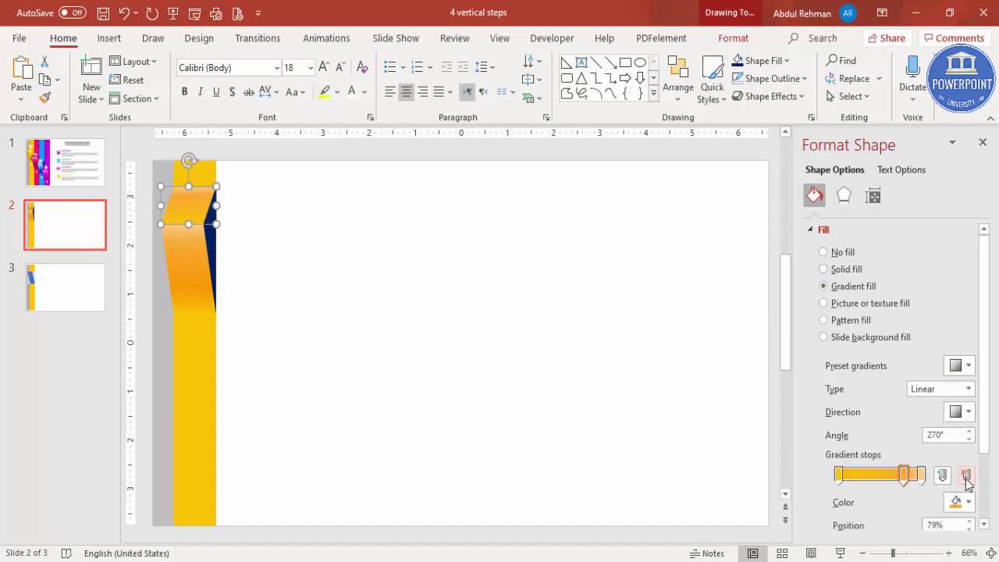
pyautogui.click(967, 475)
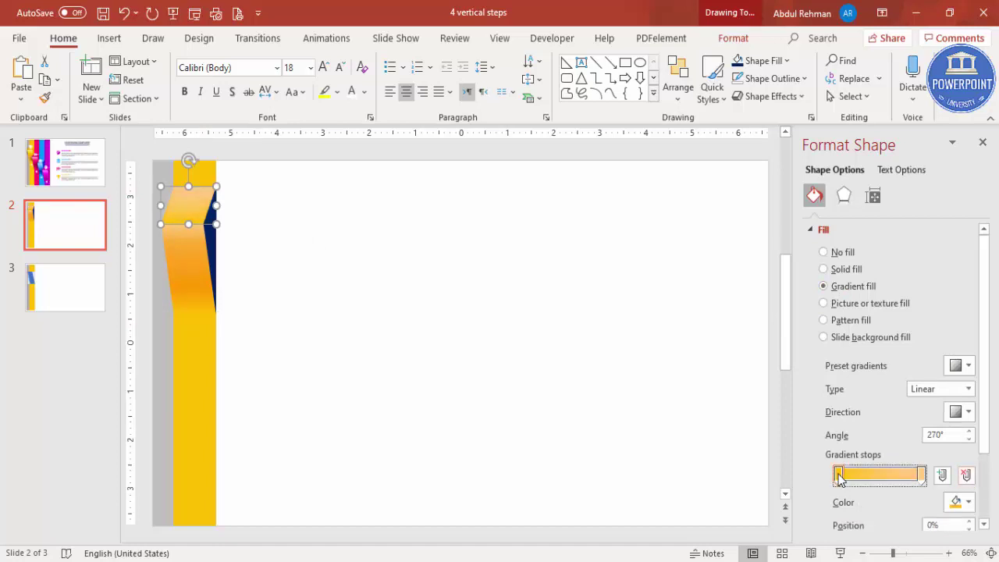
pyautogui.click(959, 502)
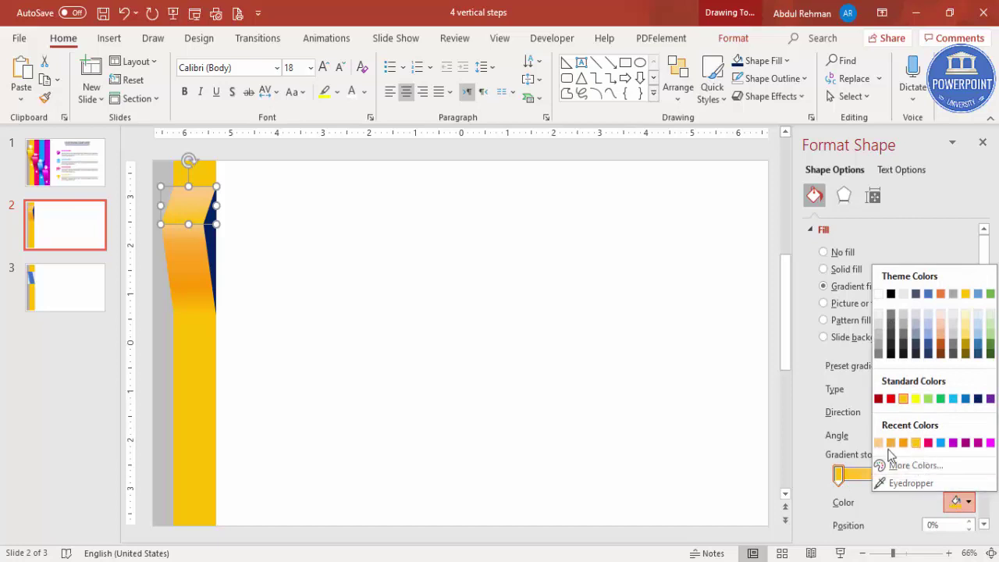
pyautogui.click(905, 444)
pyautogui.click(921, 474)
pyautogui.click(955, 503)
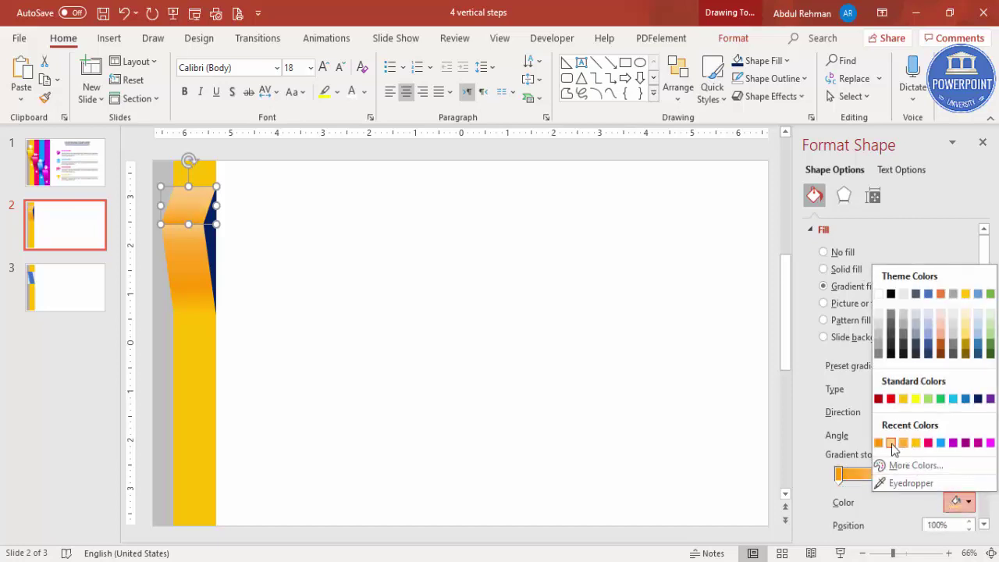
pyautogui.click(903, 444)
pyautogui.click(578, 422)
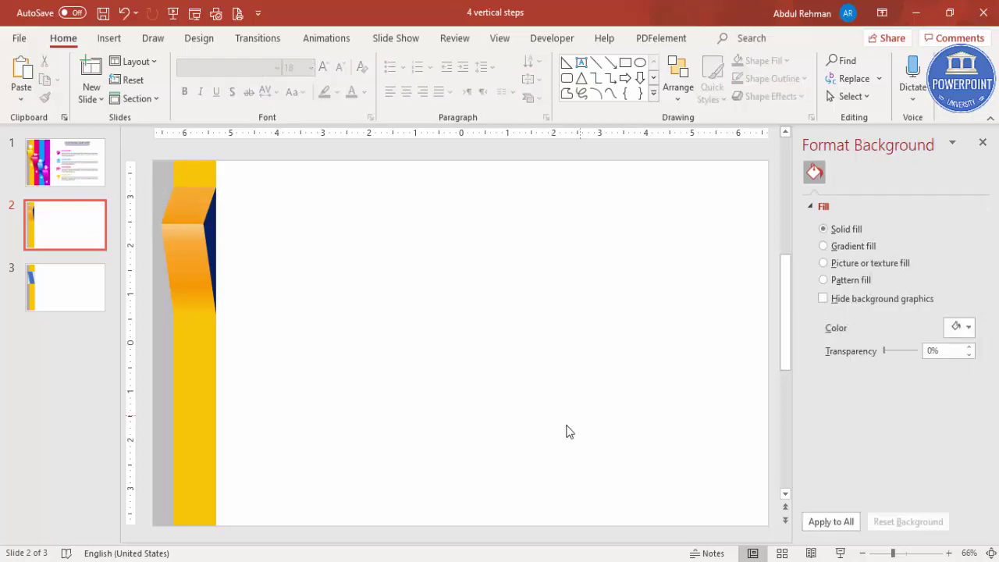
# Fill the navy side strip with custom dark orange RGB 176, 105, 0 and zoom to 60%.
pyautogui.click(210, 226)
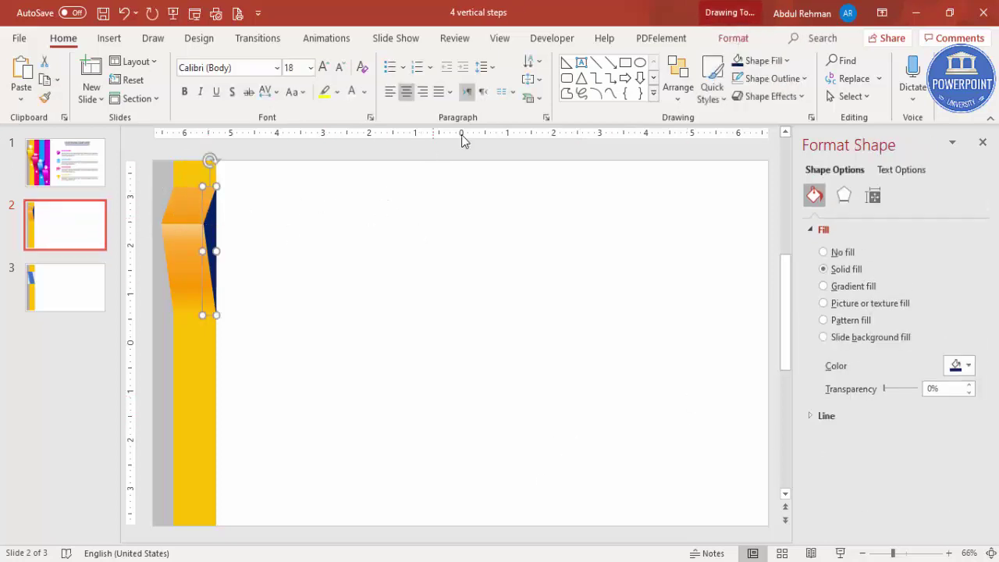
pyautogui.click(960, 366)
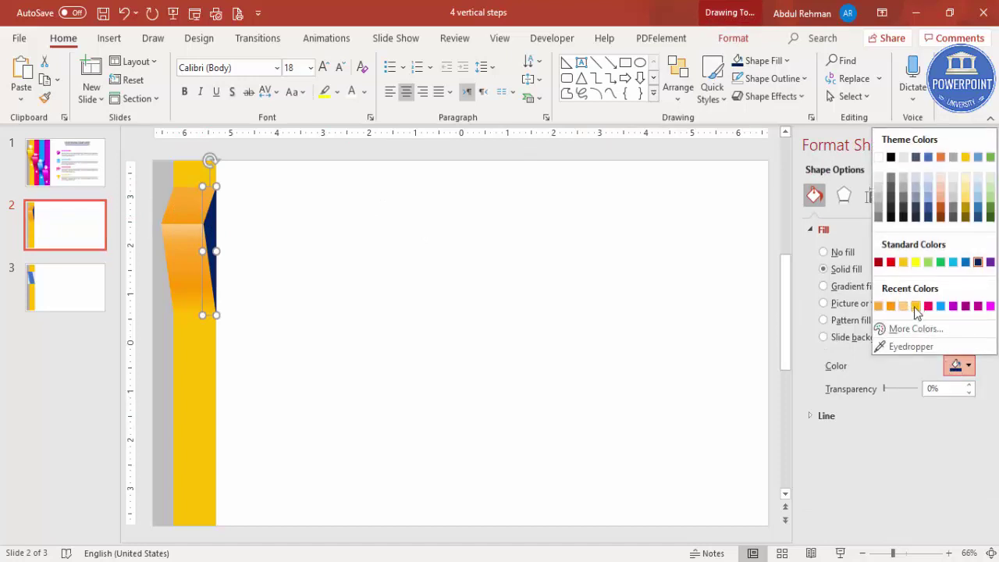
pyautogui.click(891, 306)
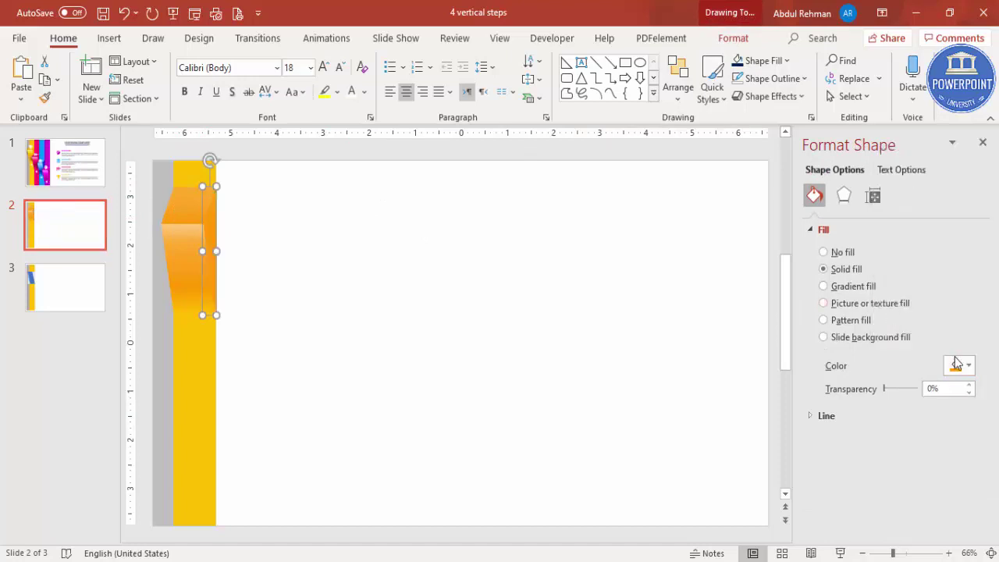
pyautogui.click(957, 364)
pyautogui.click(913, 328)
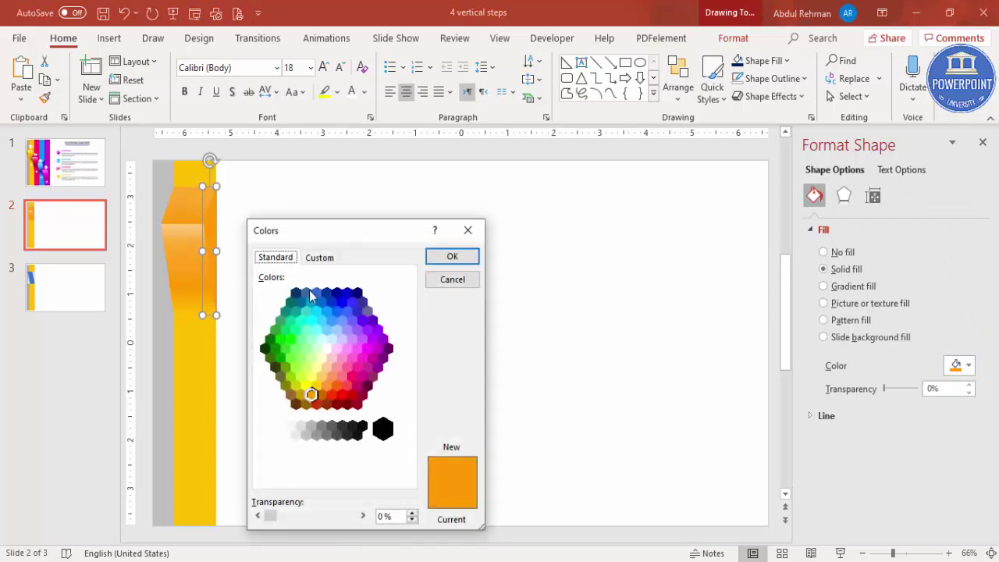
pyautogui.click(319, 258)
pyautogui.moveTo(406, 346); pyautogui.dragTo(408, 354)
pyautogui.click(452, 257)
pyautogui.click(431, 272)
pyautogui.click(862, 553)
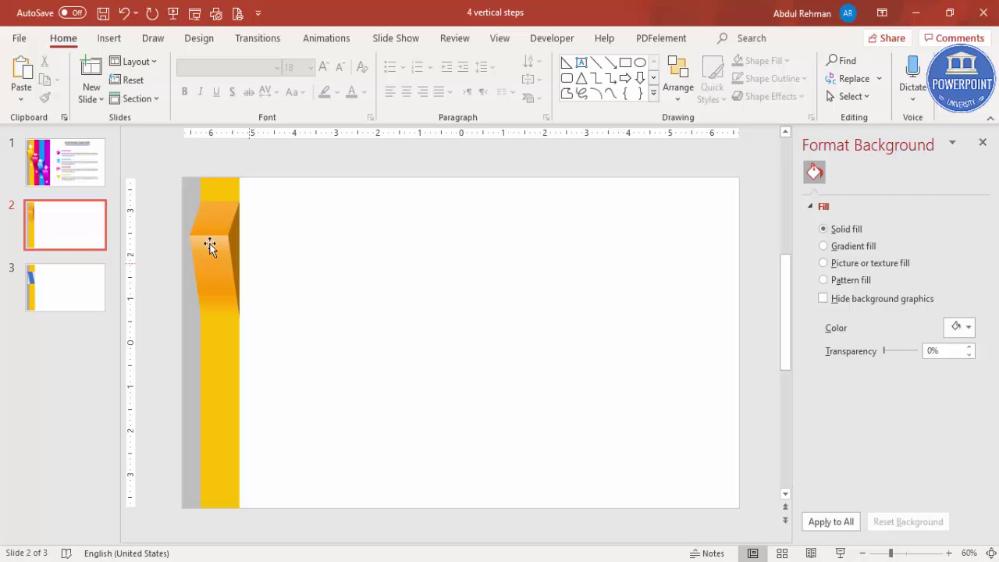
# Draw an isosceles triangle on the slide and rotate it left 90° so it points left.
pyautogui.click(109, 39)
pyautogui.click(236, 99)
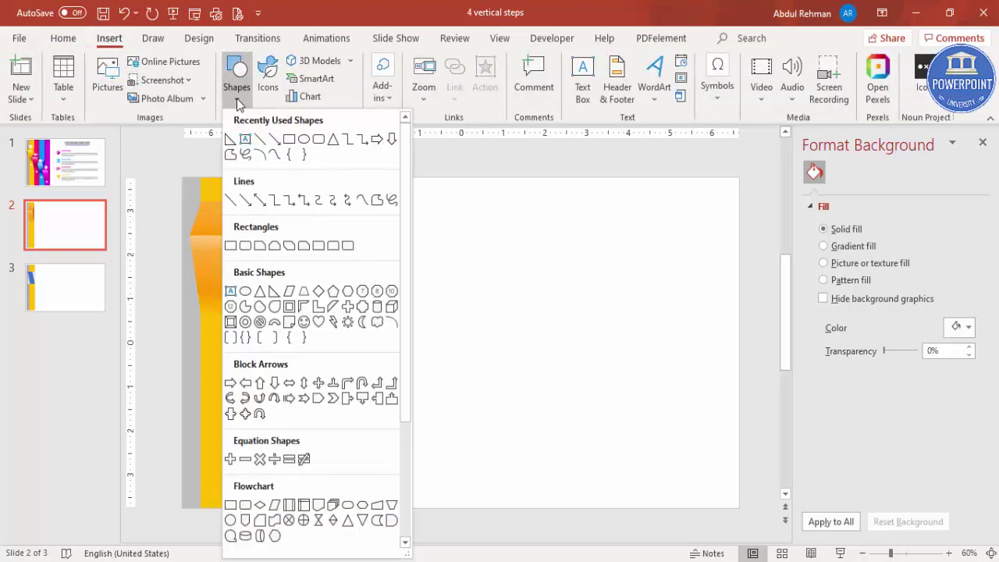
pyautogui.click(260, 292)
pyautogui.moveTo(444, 237); pyautogui.dragTo(595, 343)
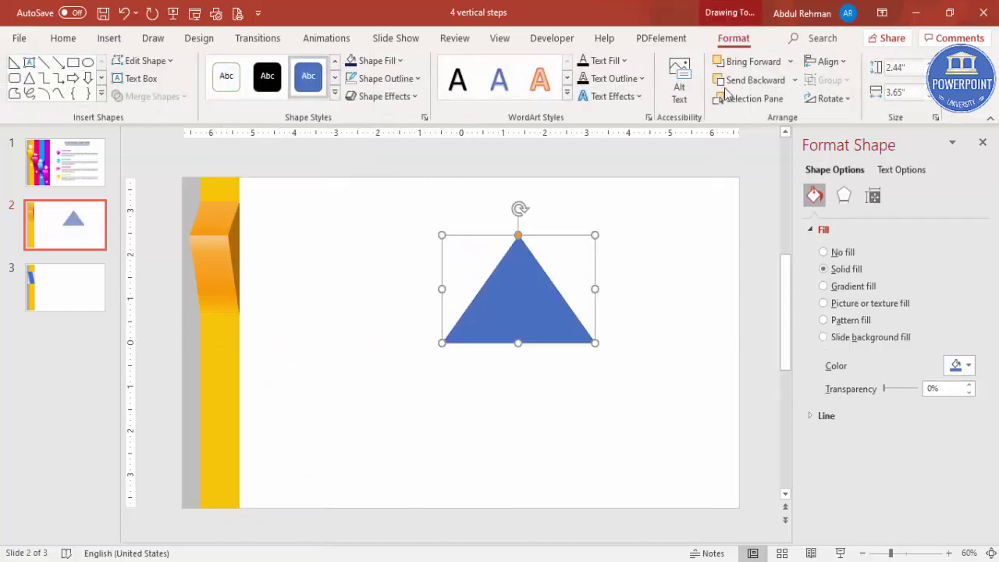
pyautogui.click(841, 102)
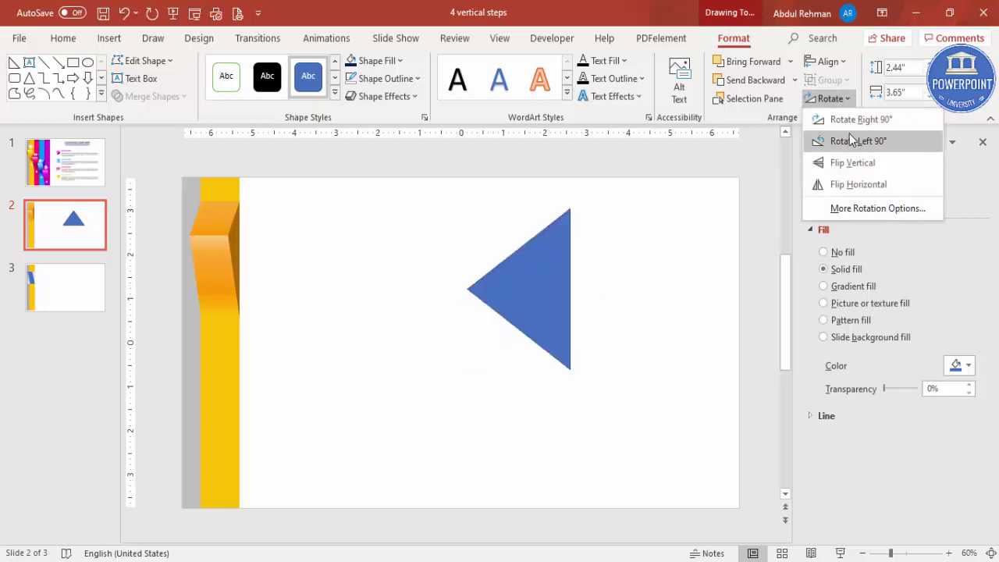
pyautogui.click(860, 141)
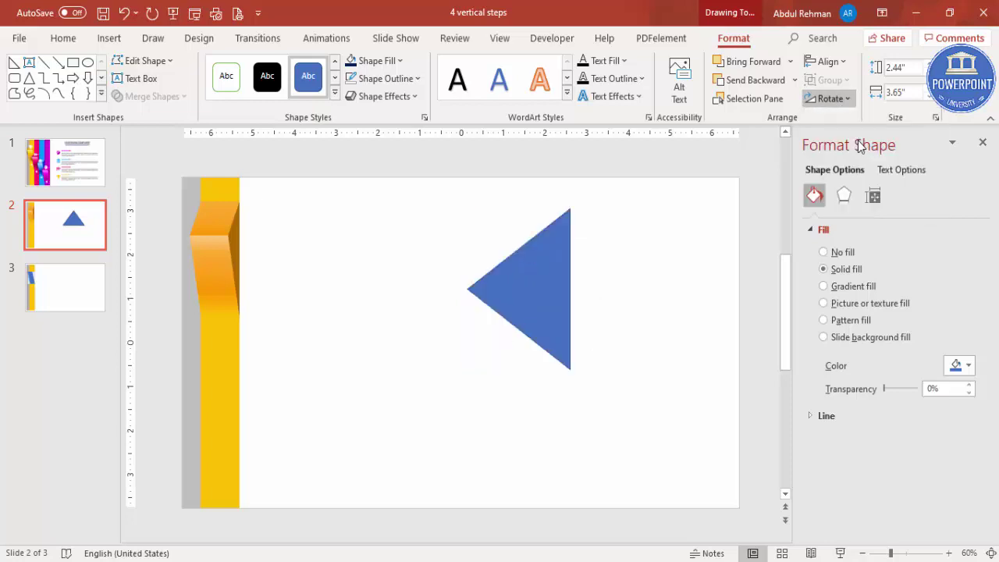
# Remove the triangle's outline and fill it black at 36% transparency.
pyautogui.click(408, 78)
pyautogui.click(402, 291)
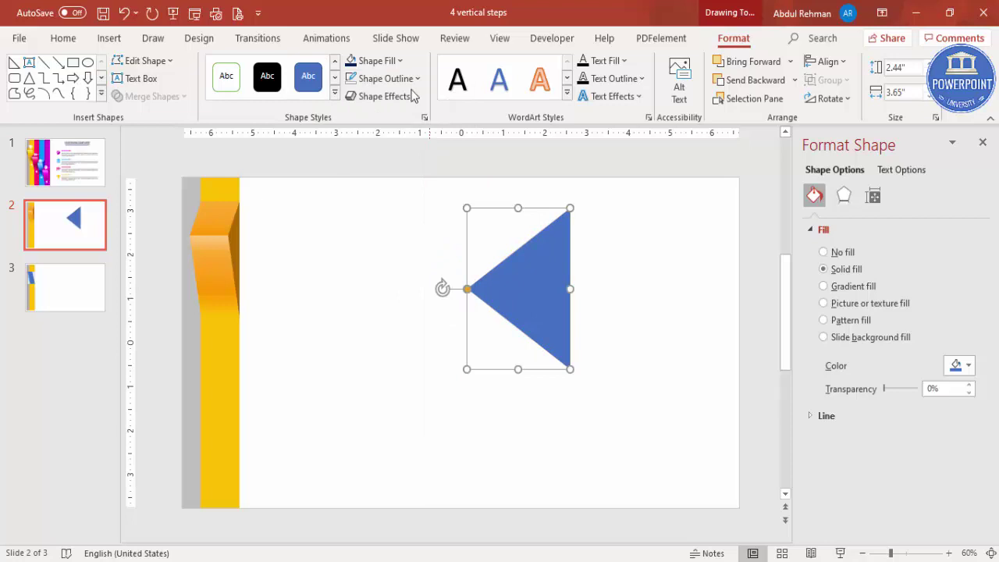
pyautogui.click(388, 67)
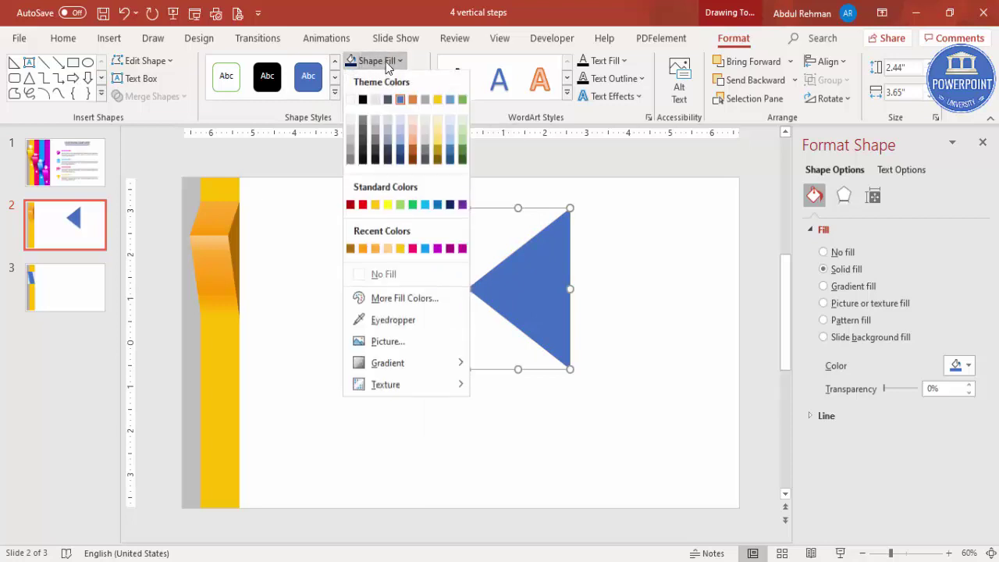
pyautogui.click(364, 101)
pyautogui.moveTo(885, 390); pyautogui.dragTo(898, 392)
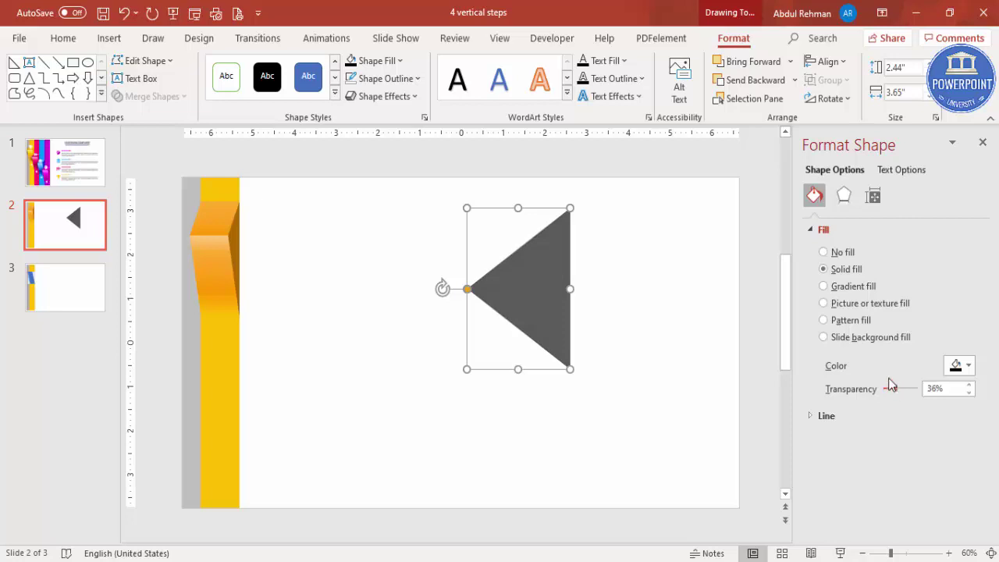
pyautogui.click(848, 199)
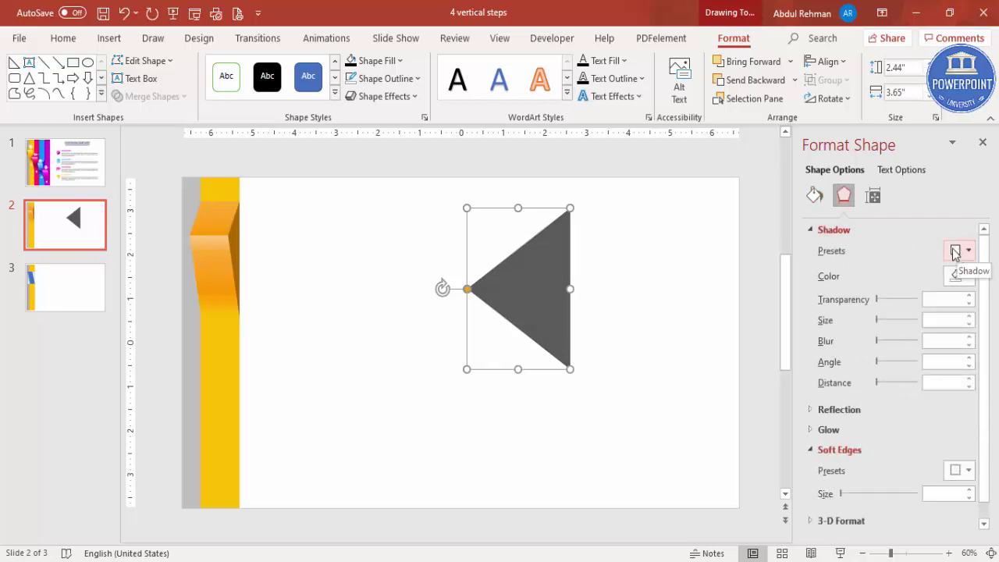
# Give the triangle soft edges of about 31 pt and raise its fill transparency to 50%.
pyautogui.click(820, 231)
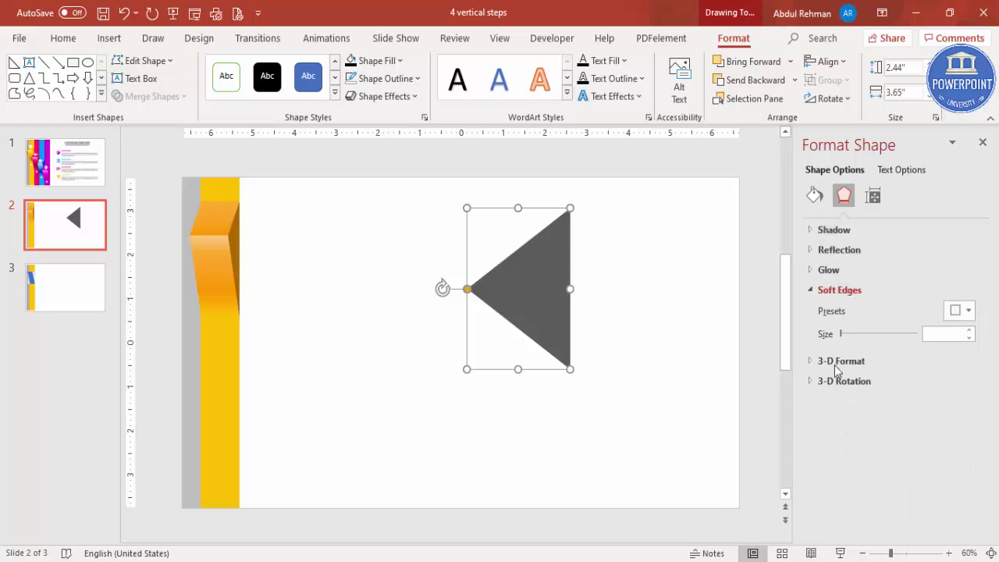
pyautogui.moveTo(843, 338); pyautogui.dragTo(865, 338)
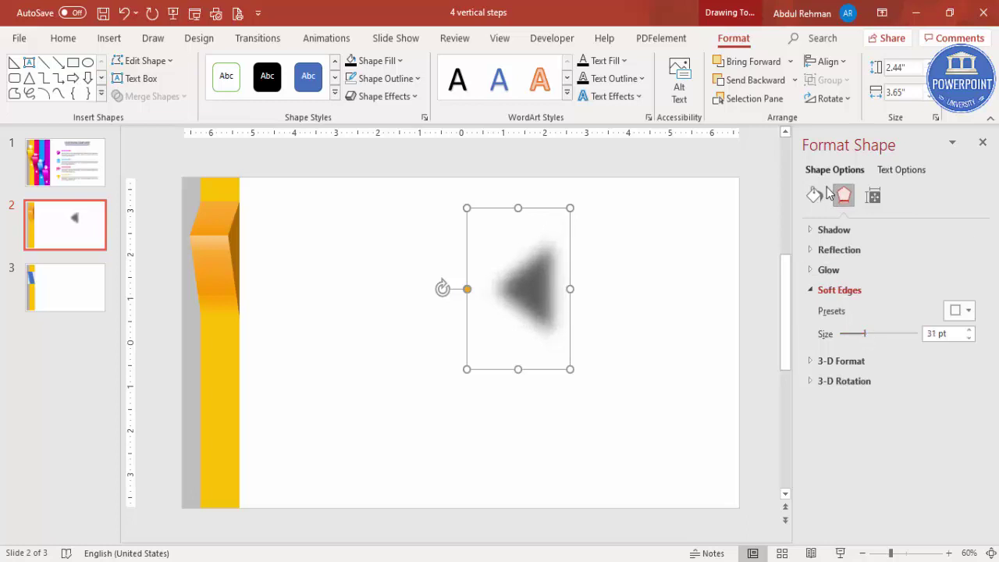
pyautogui.click(815, 194)
pyautogui.moveTo(896, 388); pyautogui.dragTo(902, 389)
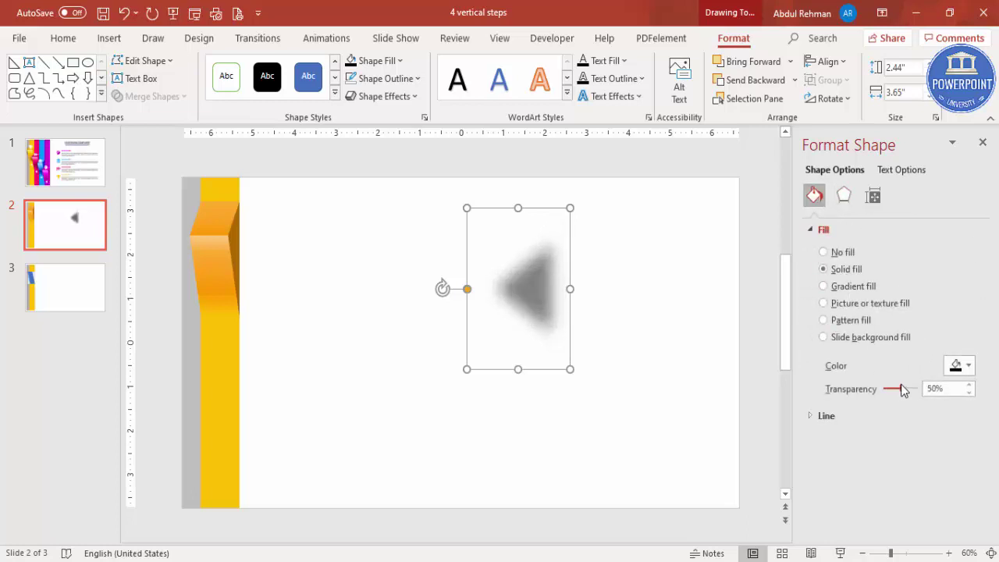
# Resize the blurred triangle and tuck it behind the orange step on the yellow bar, sending it backward twice.
pyautogui.moveTo(466, 207); pyautogui.dragTo(460, 203)
pyautogui.moveTo(499, 248)
pyautogui.mouseDown()
pyautogui.moveTo(283, 268)
pyautogui.moveTo(213, 242)
pyautogui.mouseUp()
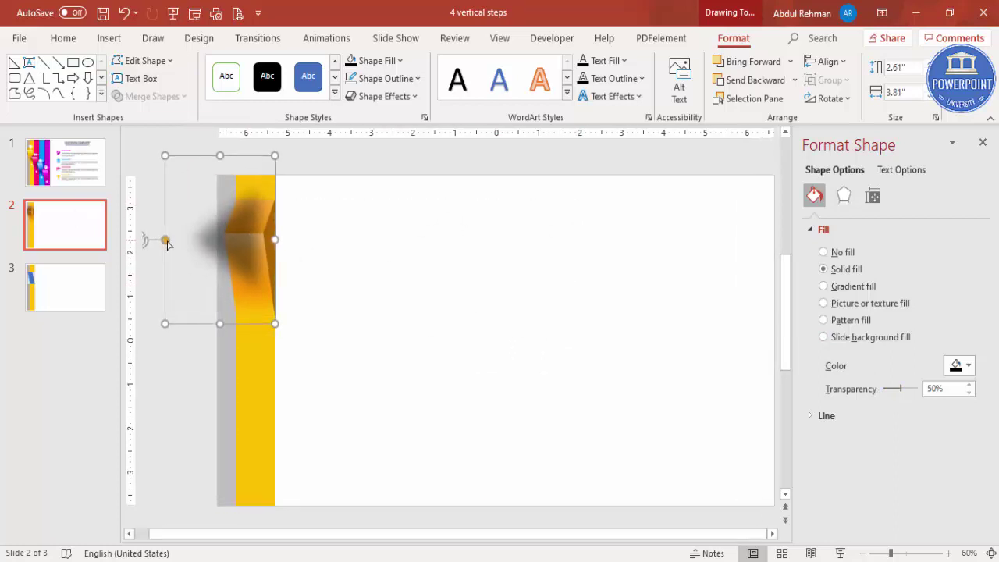
pyautogui.moveTo(165, 324); pyautogui.dragTo(186, 325)
pyautogui.moveTo(231, 268); pyautogui.dragTo(203, 249)
pyautogui.click(748, 78)
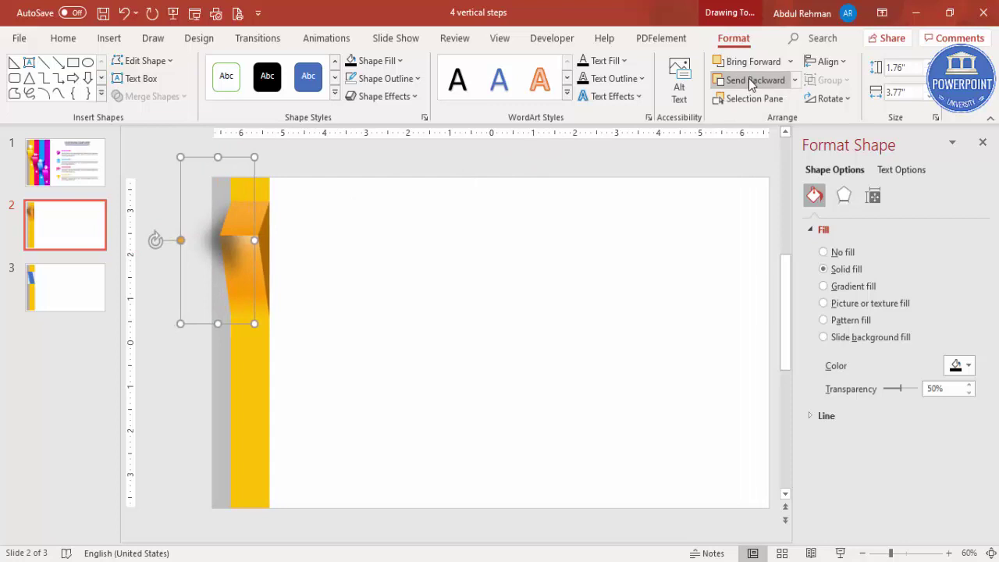
pyautogui.click(749, 78)
pyautogui.click(483, 249)
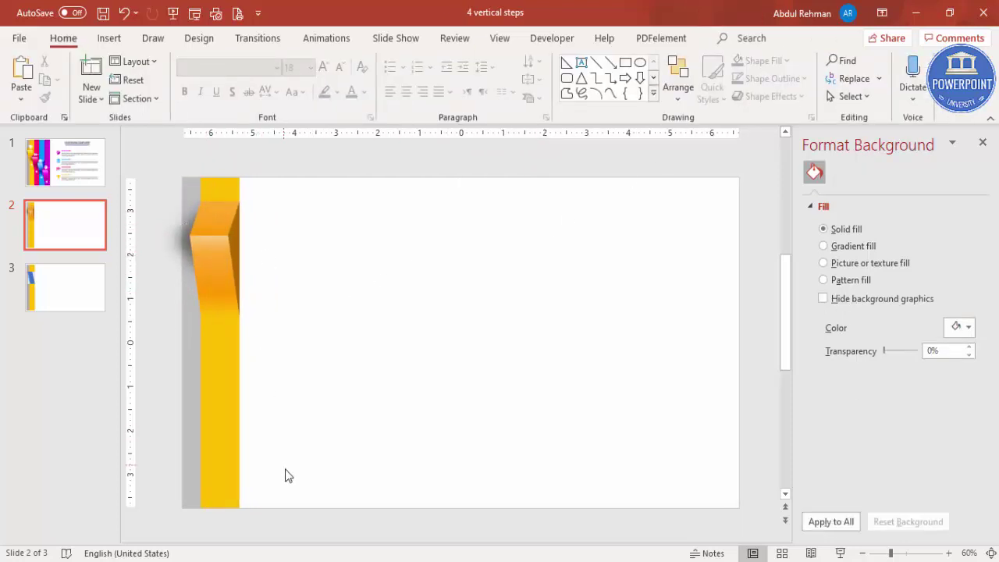
# Group the yellow column's shapes without the grey strip, place a copy to the right, and fill its bar magenta.
pyautogui.moveTo(282, 525); pyautogui.dragTo(149, 132)
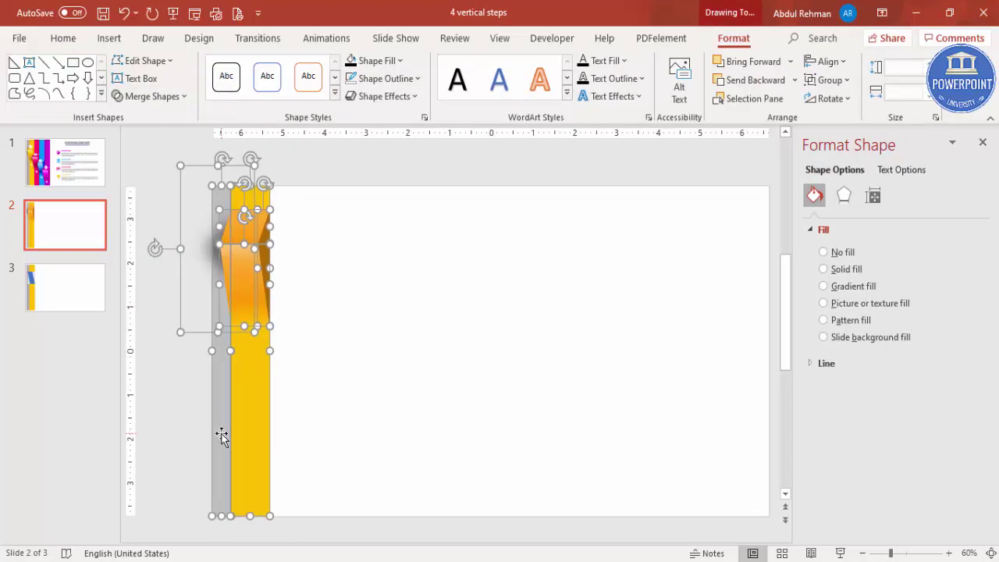
pyautogui.keyDown('shift'); pyautogui.click(222, 435); pyautogui.keyUp('shift')
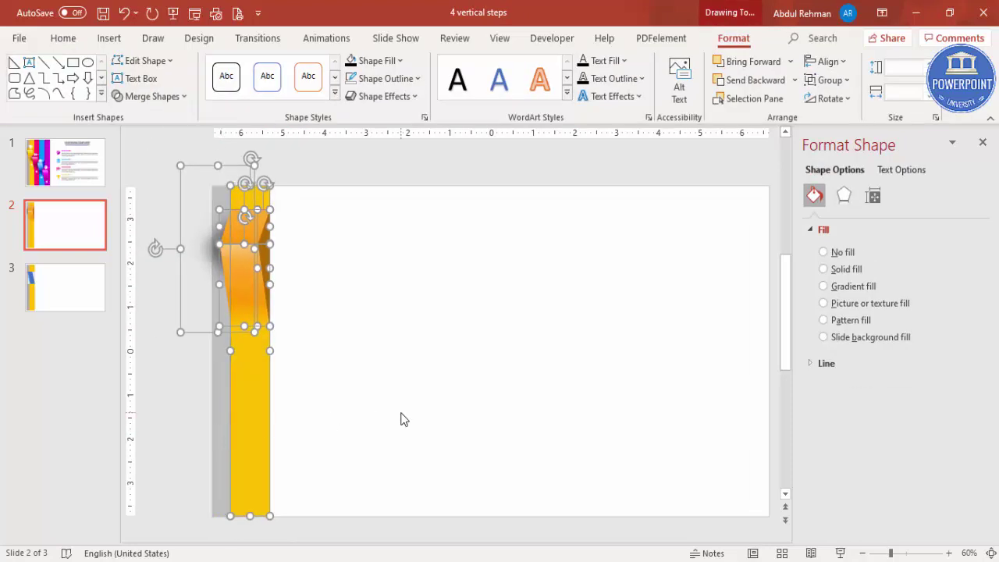
pyautogui.hotkey('ctrl', 'g')
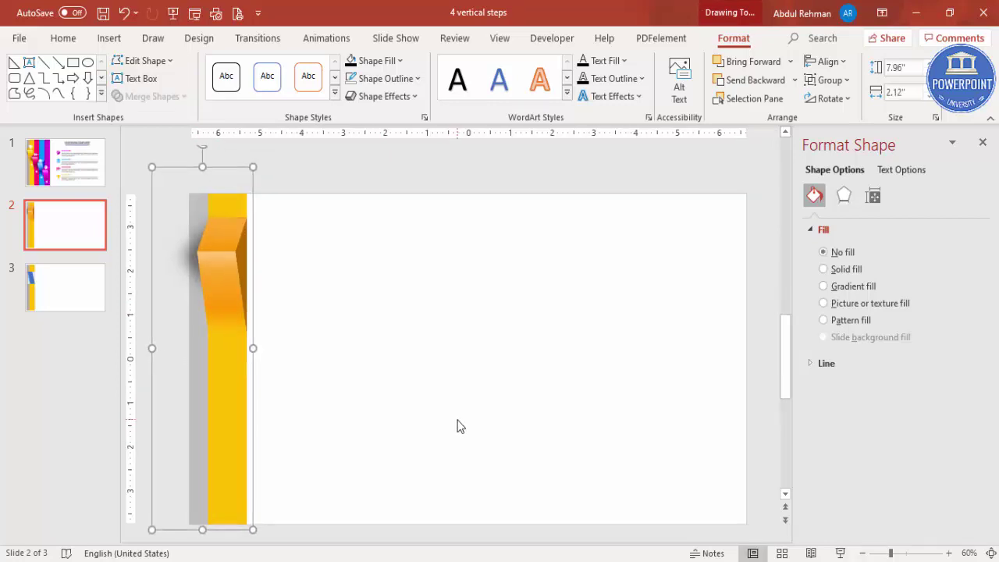
pyautogui.moveTo(239, 352); pyautogui.dragTo(263, 341)
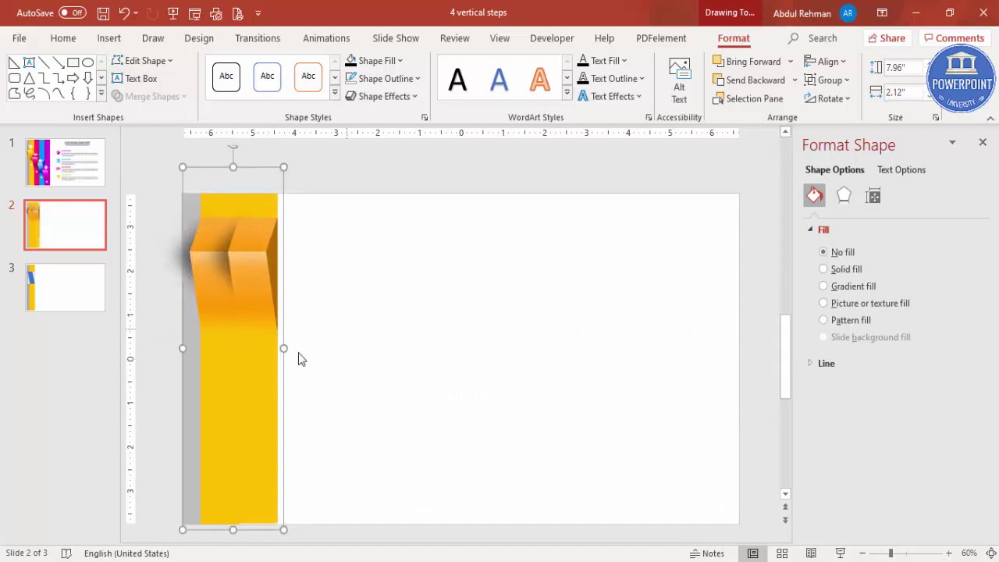
pyautogui.click(262, 379)
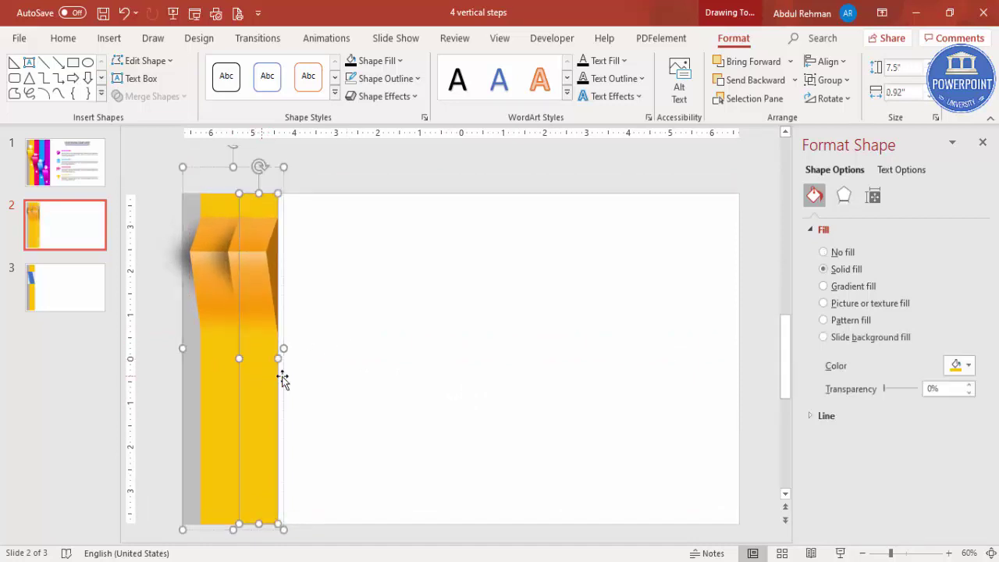
pyautogui.click(960, 365)
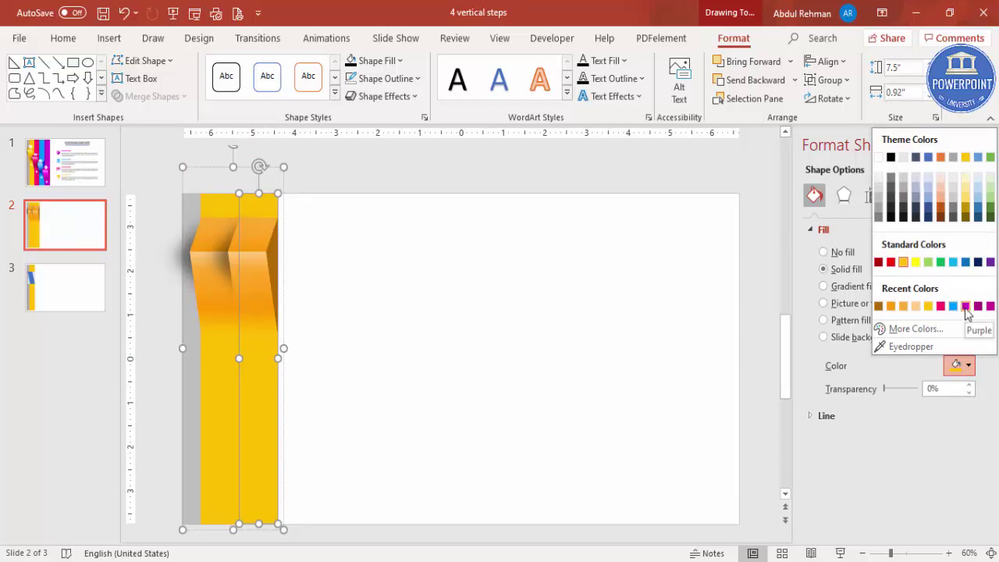
pyautogui.click(991, 305)
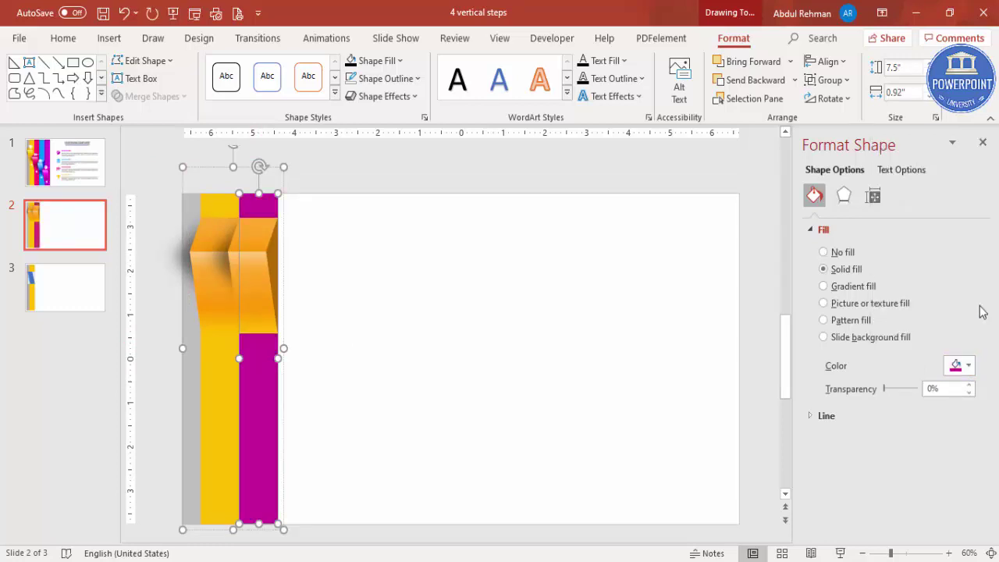
# Set the copied step block's first two gradient stops to magenta.
pyautogui.click(259, 273)
pyautogui.click(839, 474)
pyautogui.click(959, 502)
pyautogui.click(879, 442)
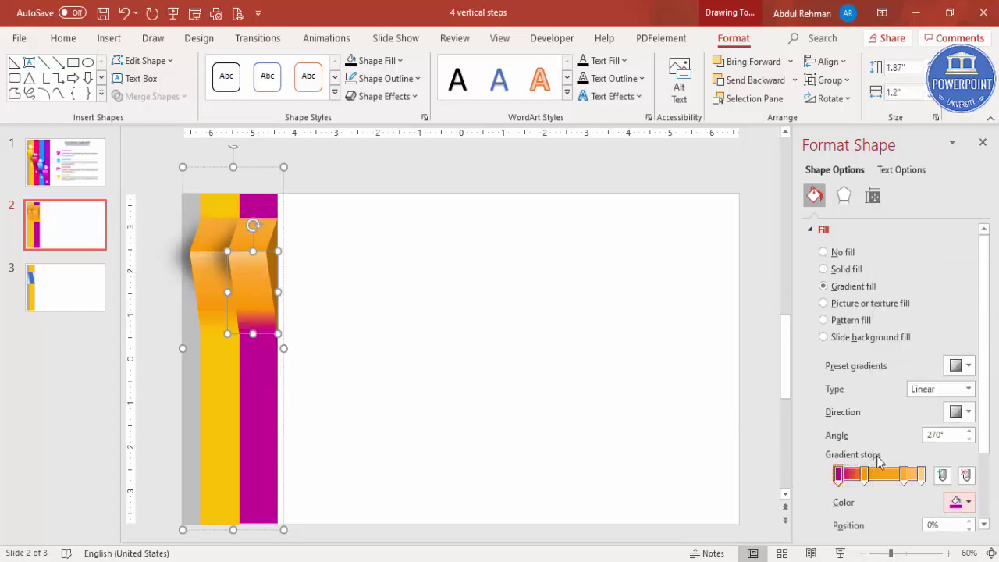
pyautogui.click(865, 474)
pyautogui.click(958, 502)
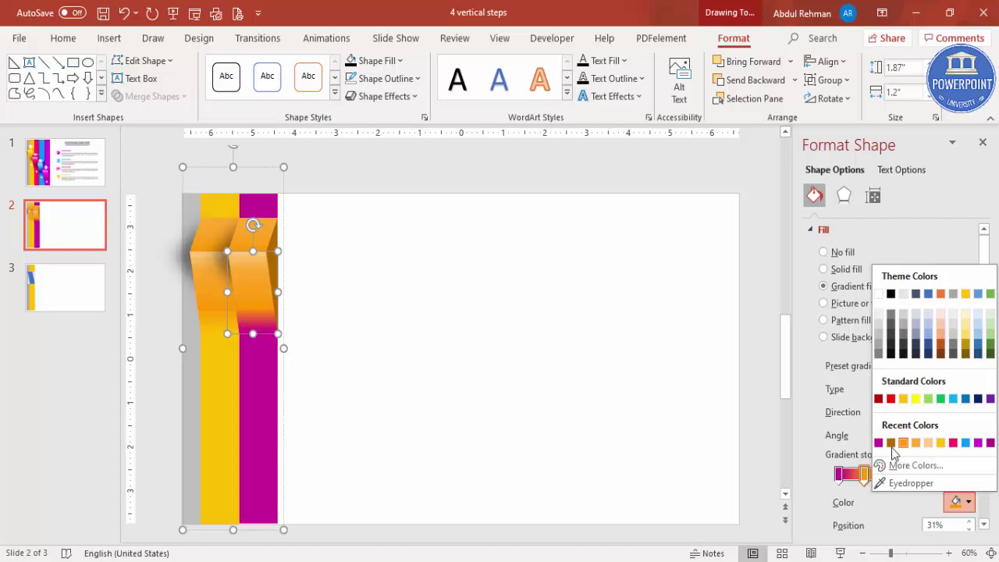
pyautogui.click(878, 443)
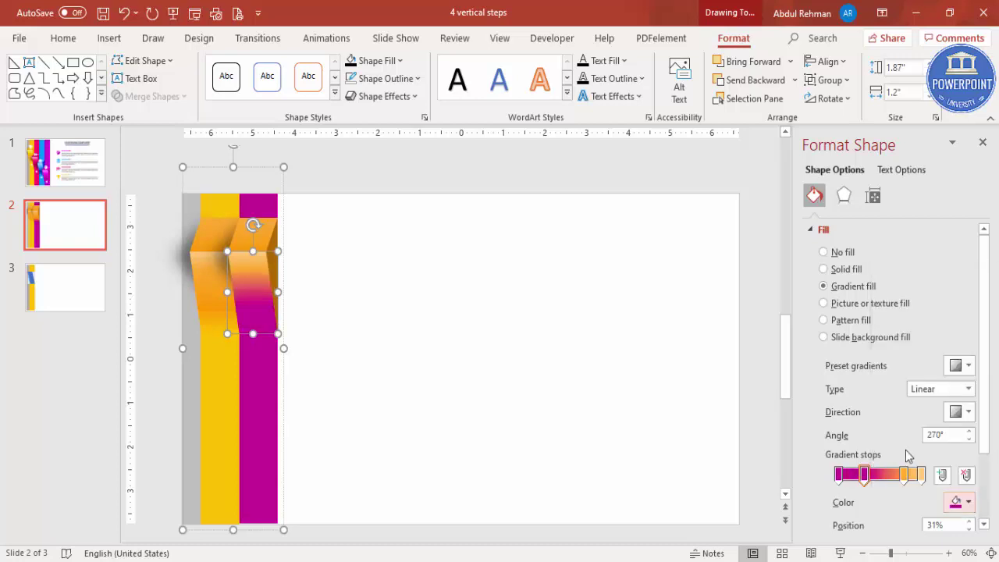
pyautogui.click(959, 502)
pyautogui.click(830, 437)
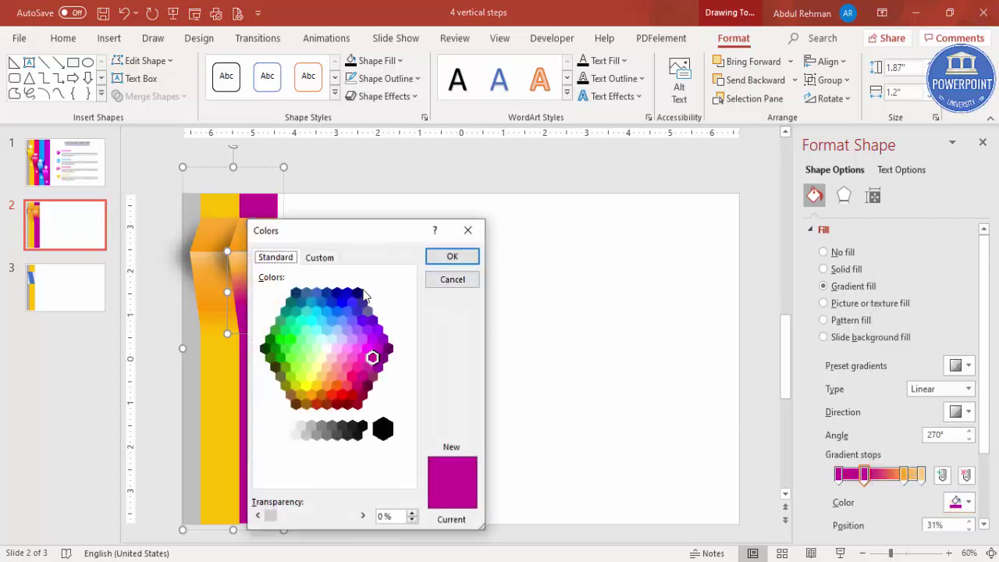
pyautogui.press('Return')
# Make the 79% gradient stop a lighter pink using a custom colour.
pyautogui.click(959, 502)
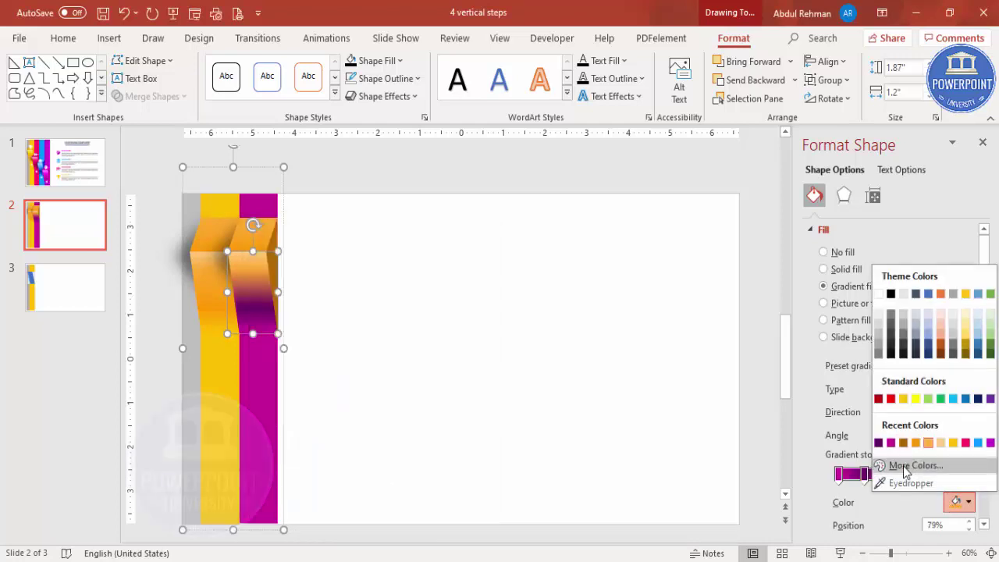
pyautogui.click(903, 466)
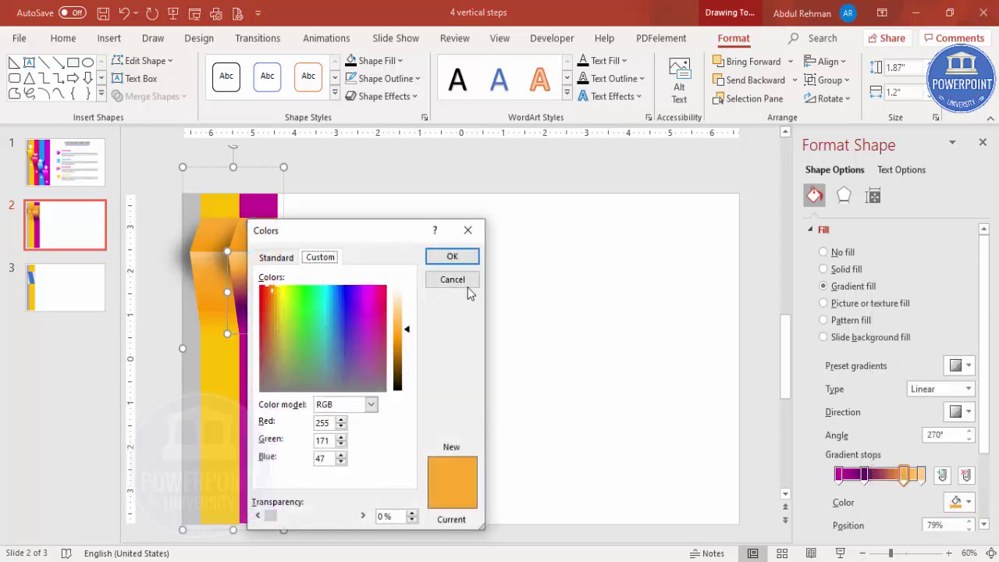
pyautogui.click(469, 286)
pyautogui.click(959, 502)
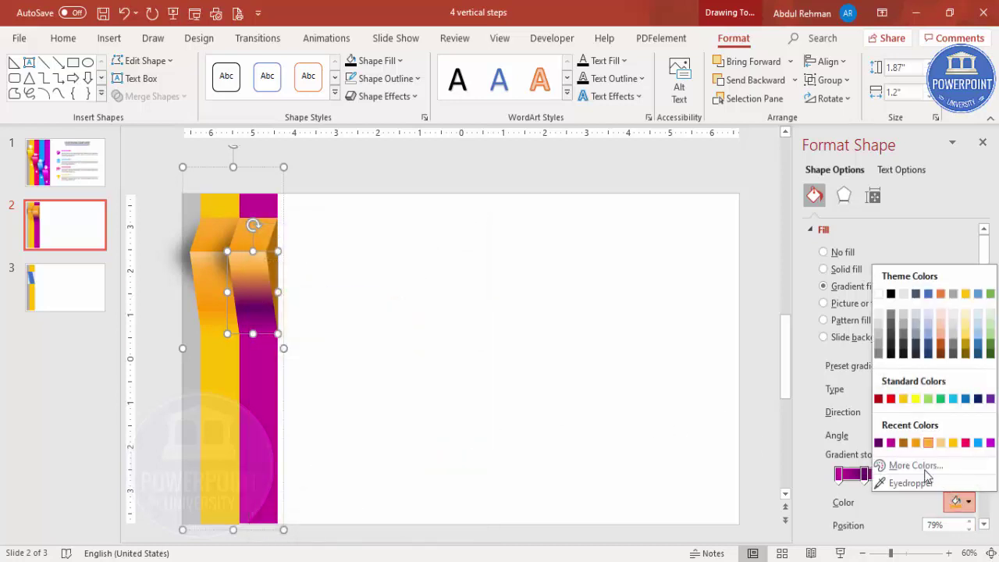
pyautogui.click(891, 443)
pyautogui.click(958, 502)
pyautogui.click(915, 466)
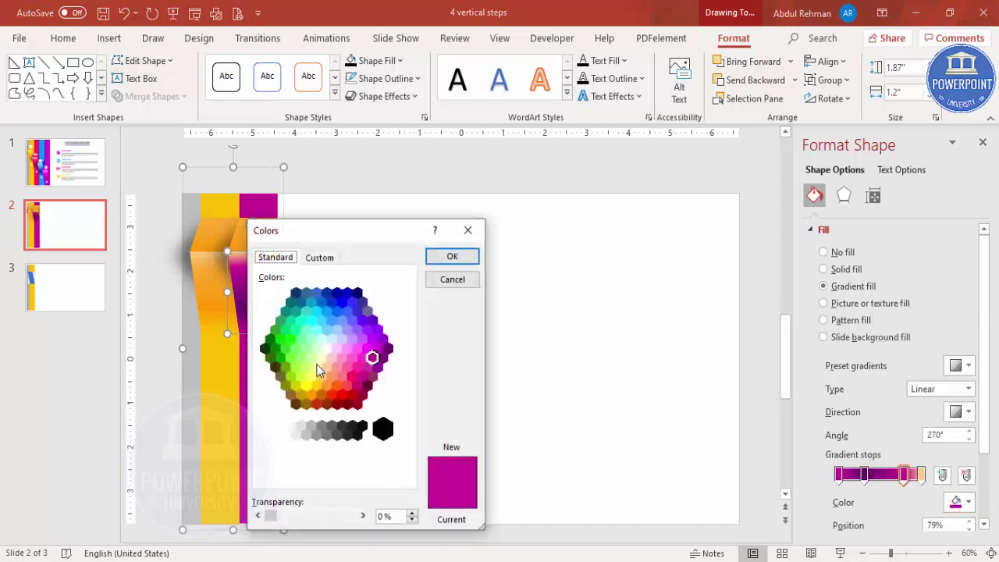
pyautogui.click(320, 257)
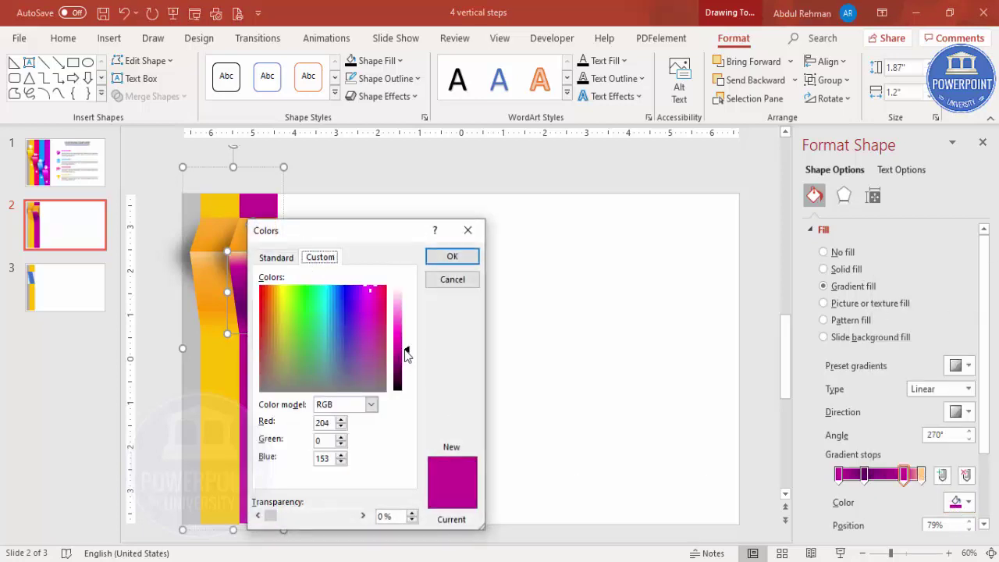
pyautogui.moveTo(405, 355); pyautogui.dragTo(407, 344)
pyautogui.click(443, 259)
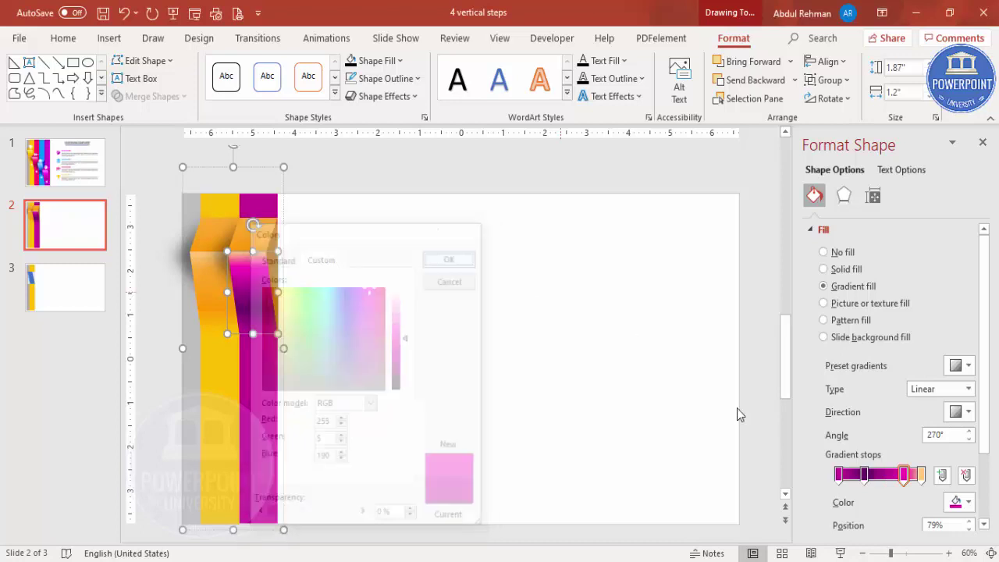
# Lighten the last gradient stop at 100% to a paler pink.
pyautogui.click(921, 474)
pyautogui.click(959, 502)
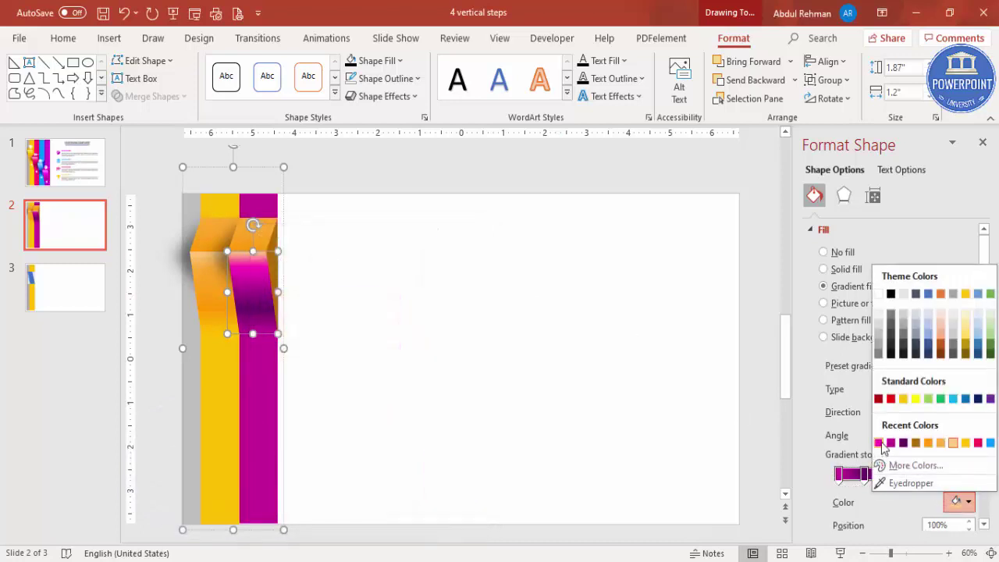
pyautogui.click(880, 444)
pyautogui.click(959, 502)
pyautogui.click(916, 465)
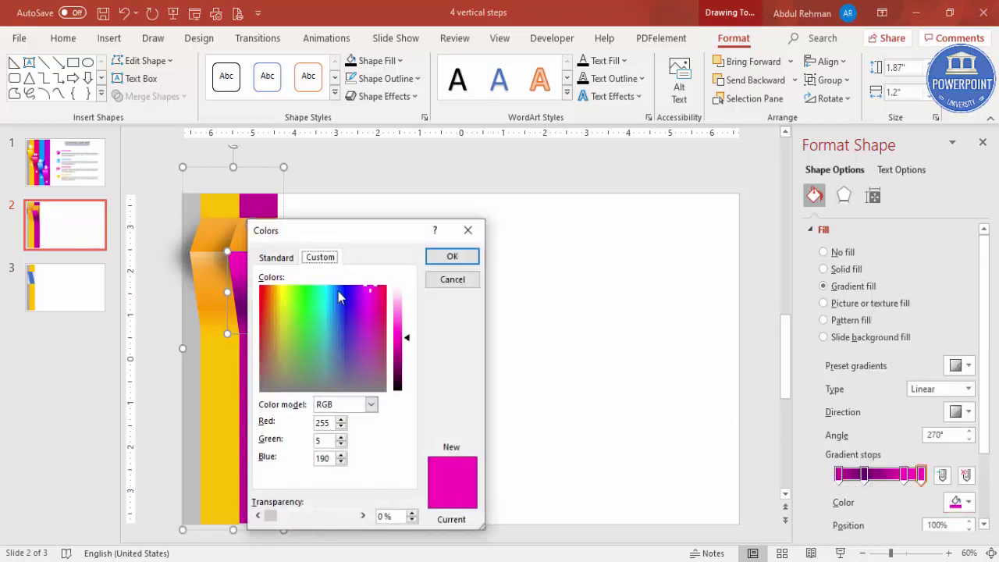
pyautogui.moveTo(408, 341); pyautogui.dragTo(406, 312)
pyautogui.click(466, 260)
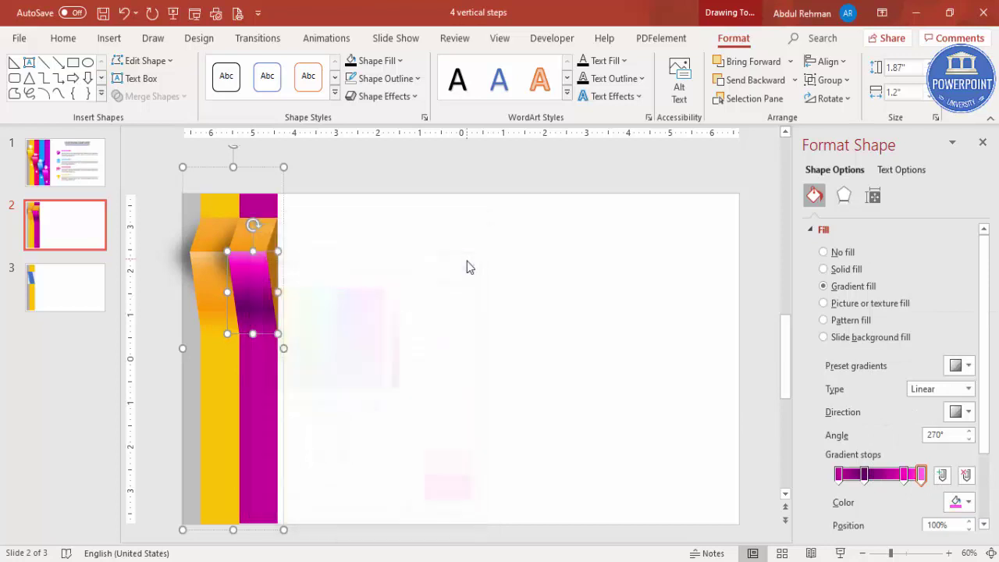
pyautogui.click(371, 309)
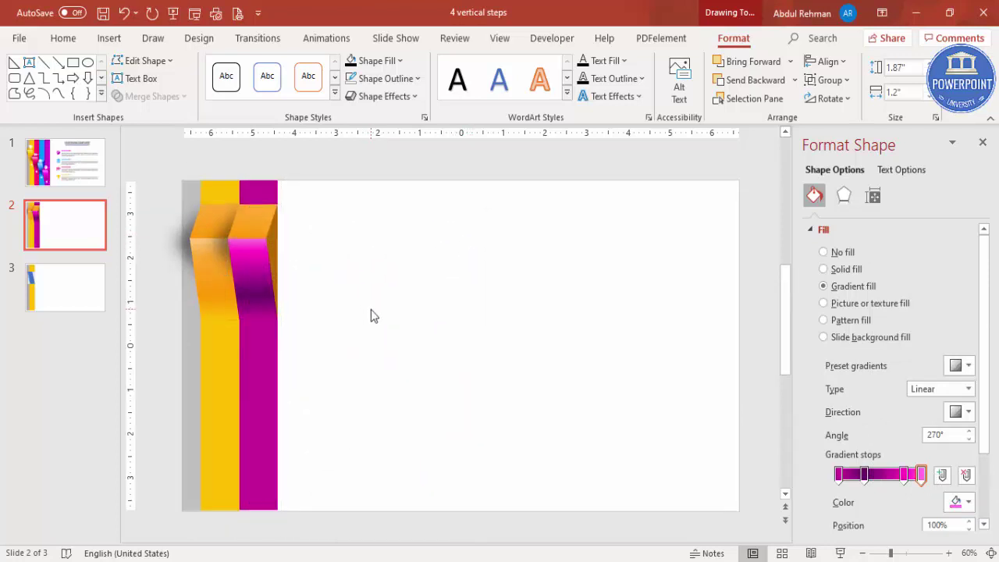
pyautogui.click(258, 364)
# Ungroup the column shapes and nudge the magenta step block down so it sits below the orange step.
pyautogui.rightClick(259, 365)
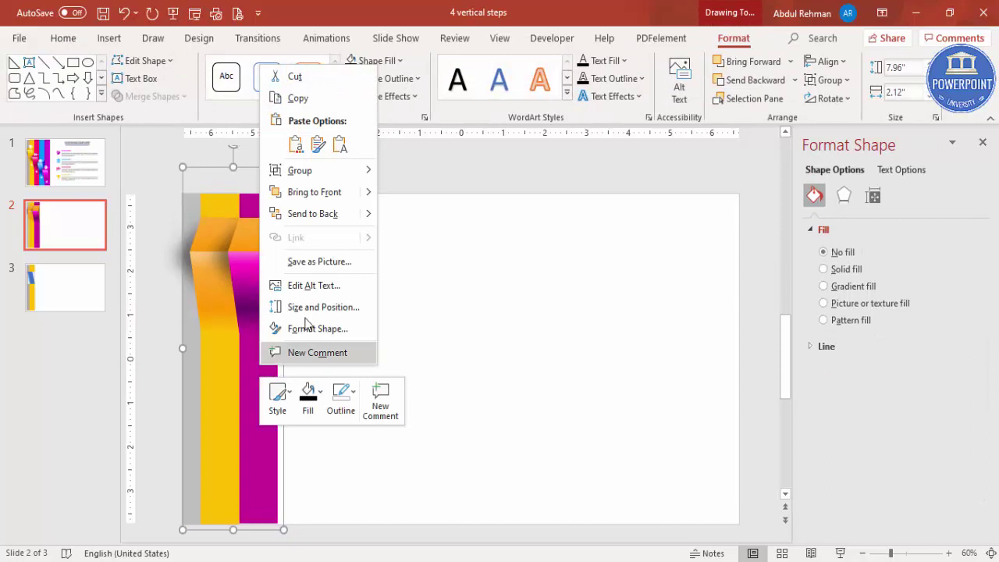
pyautogui.moveTo(301, 170)
pyautogui.click(422, 217)
pyautogui.moveTo(359, 348); pyautogui.dragTo(220, 179)
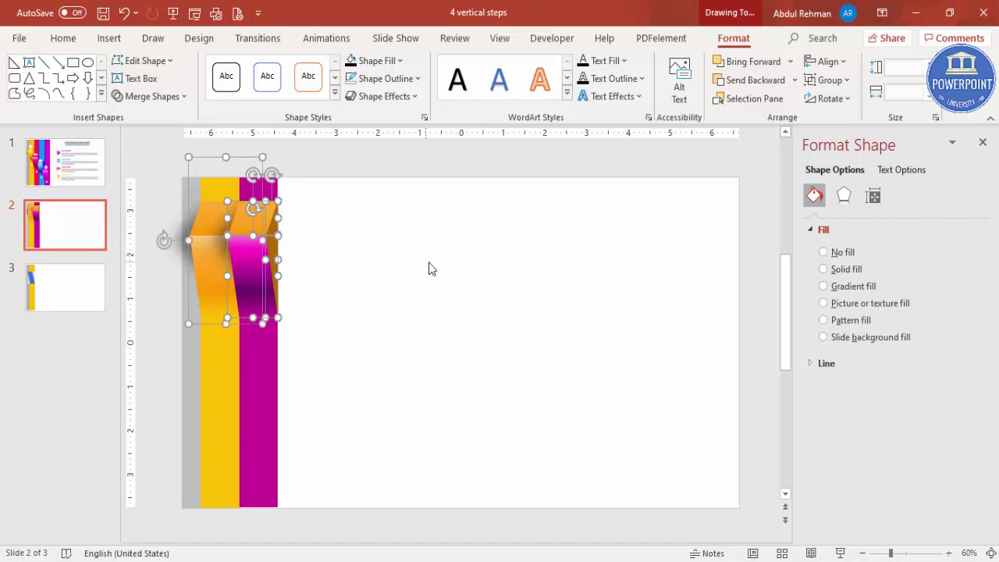
pyautogui.hotkey('ctrl', 'z')
pyautogui.hotkey('ctrl', 'z')
pyautogui.hotkey('ctrl', 'z')
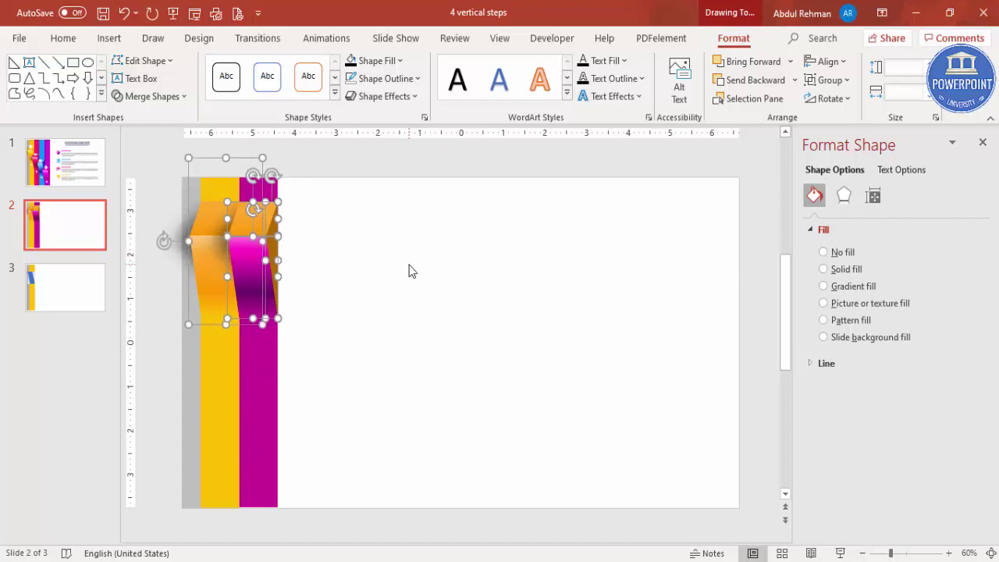
pyautogui.hotkey('ctrl', 'y')
pyautogui.hotkey('ctrl', 'y')
pyautogui.hotkey('ctrl', 'y')
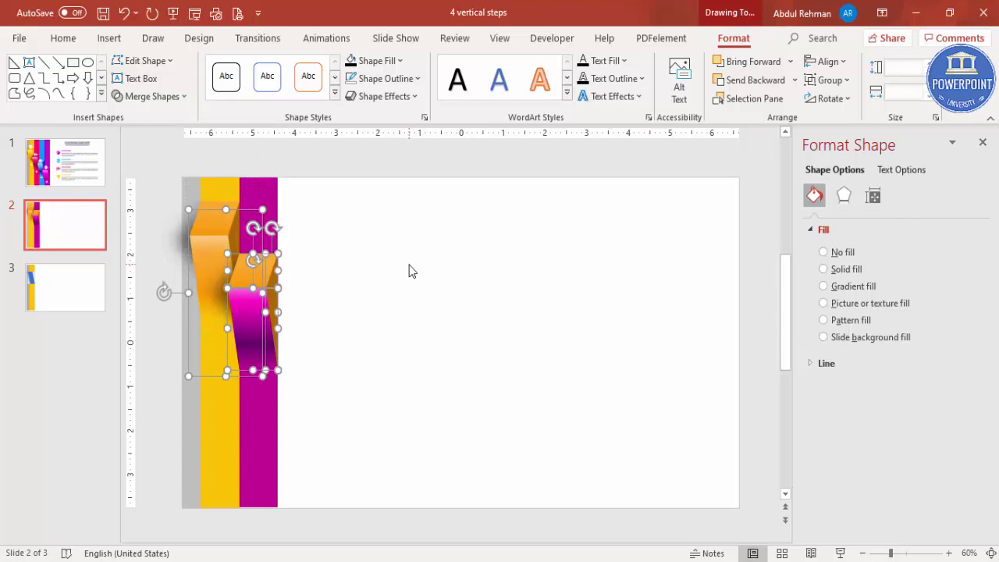
pyautogui.press('Down')
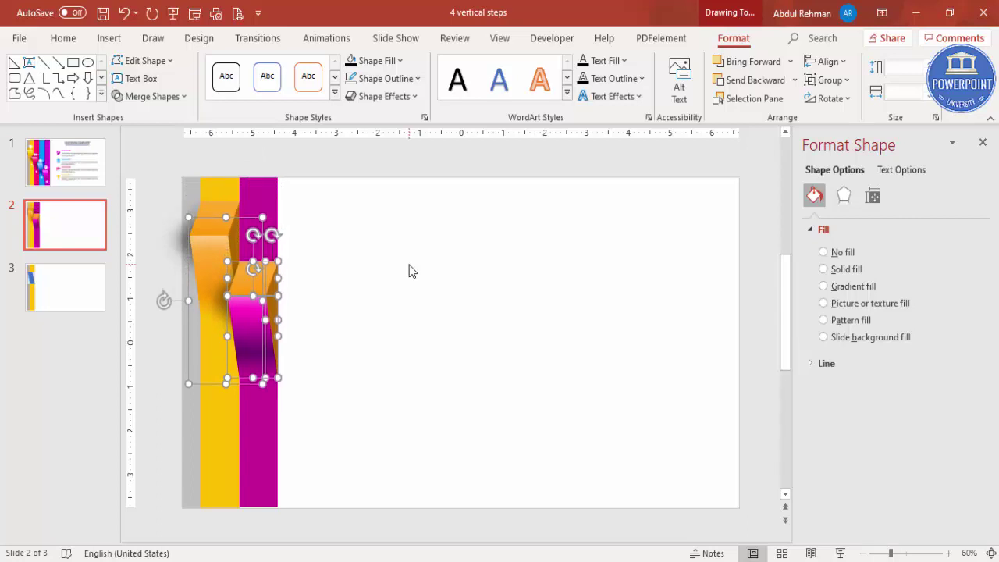
pyautogui.click(409, 271)
pyautogui.click(268, 285)
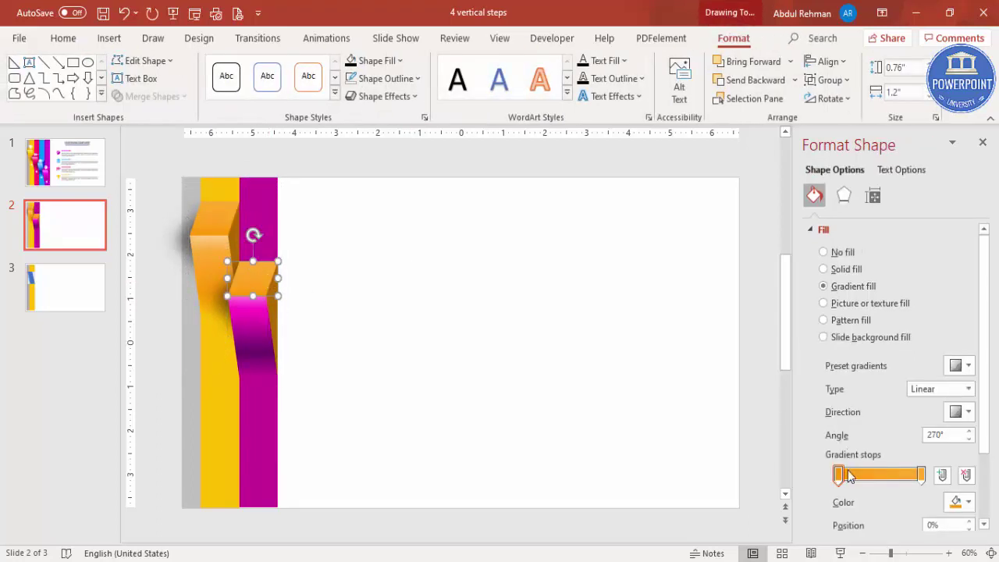
# Set the top cap's gradient stops to purple and magenta.
pyautogui.click(961, 502)
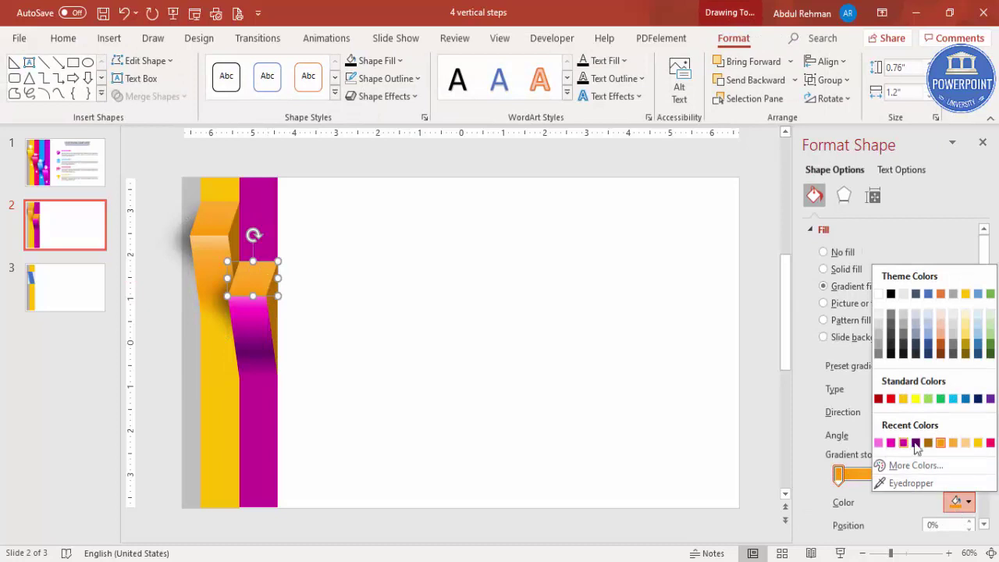
pyautogui.click(910, 447)
pyautogui.click(923, 475)
pyautogui.click(961, 502)
pyautogui.click(904, 450)
pyautogui.click(337, 365)
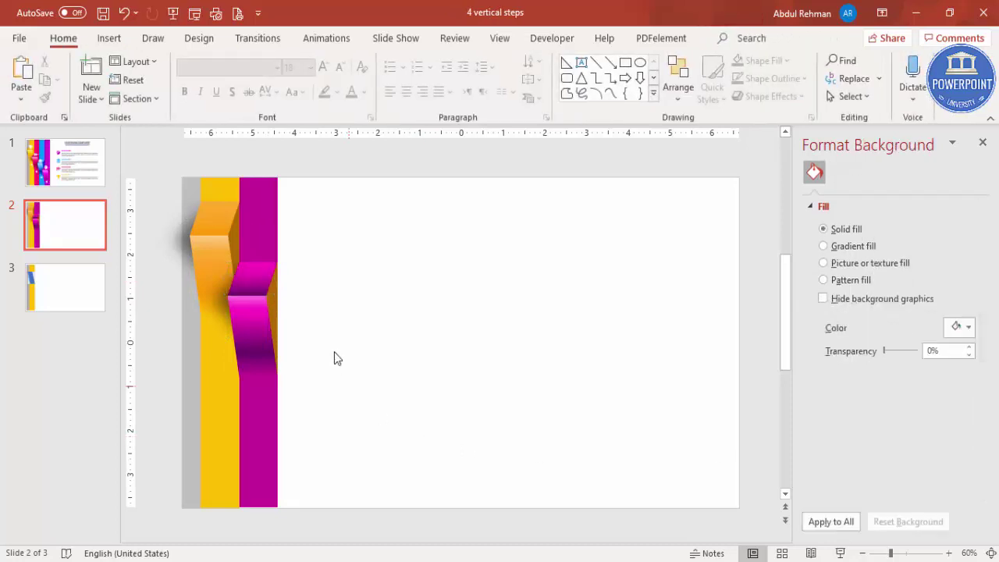
# Fill the magenta step's side face dark purple.
pyautogui.click(275, 294)
pyautogui.click(957, 365)
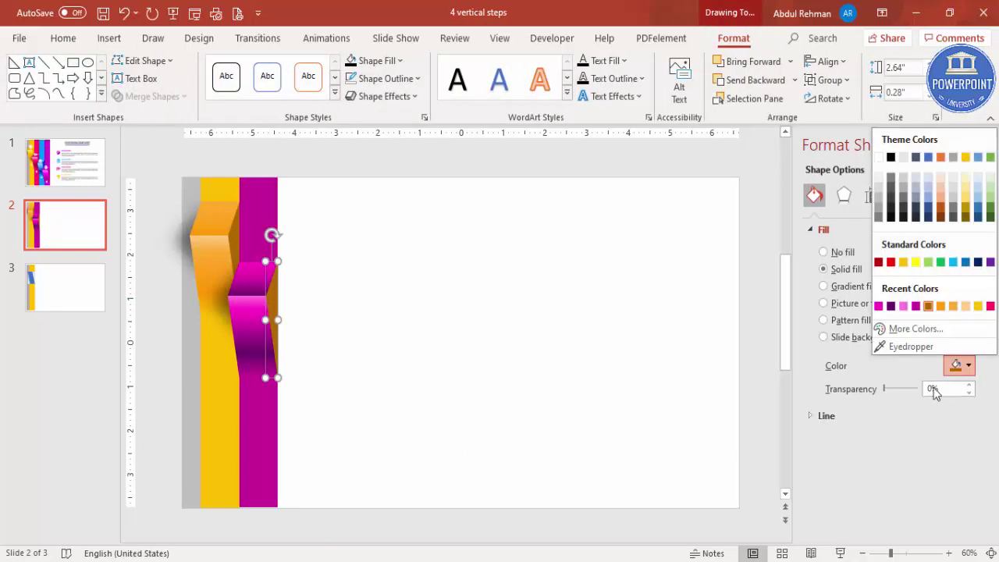
pyautogui.click(891, 306)
pyautogui.click(505, 347)
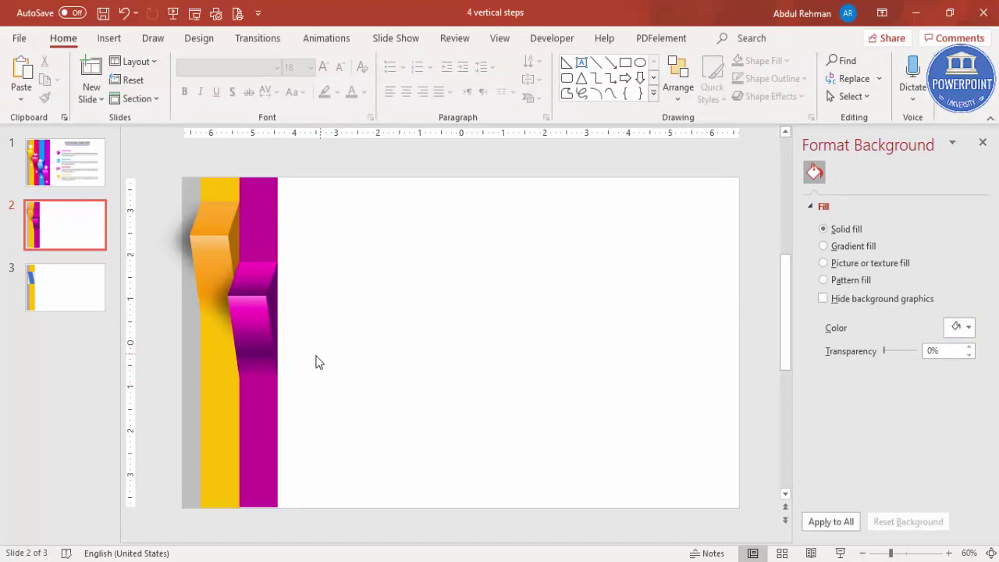
pyautogui.click(235, 388)
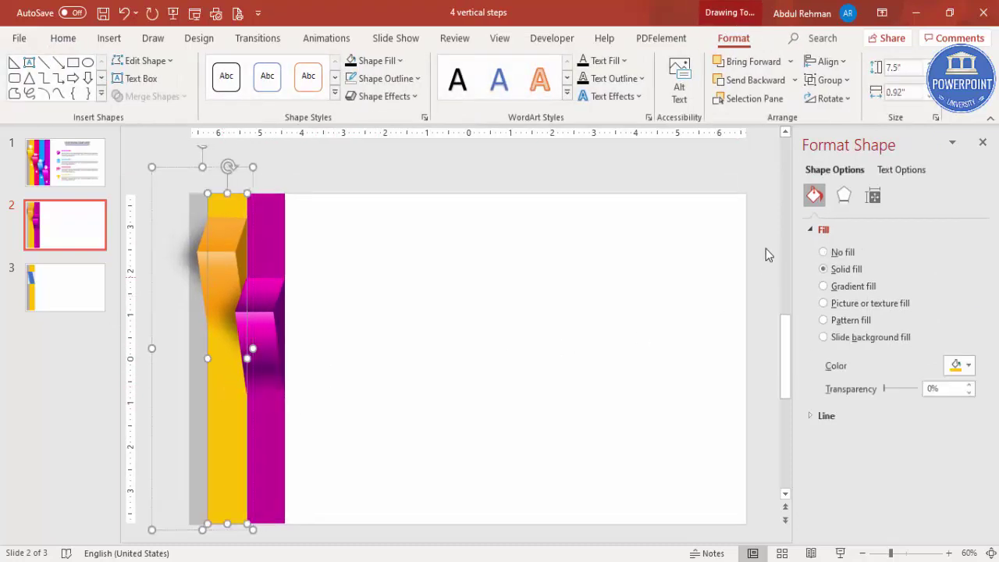
# Apply outer shadow presets to the yellow and magenta bars.
pyautogui.click(844, 196)
pyautogui.click(944, 232)
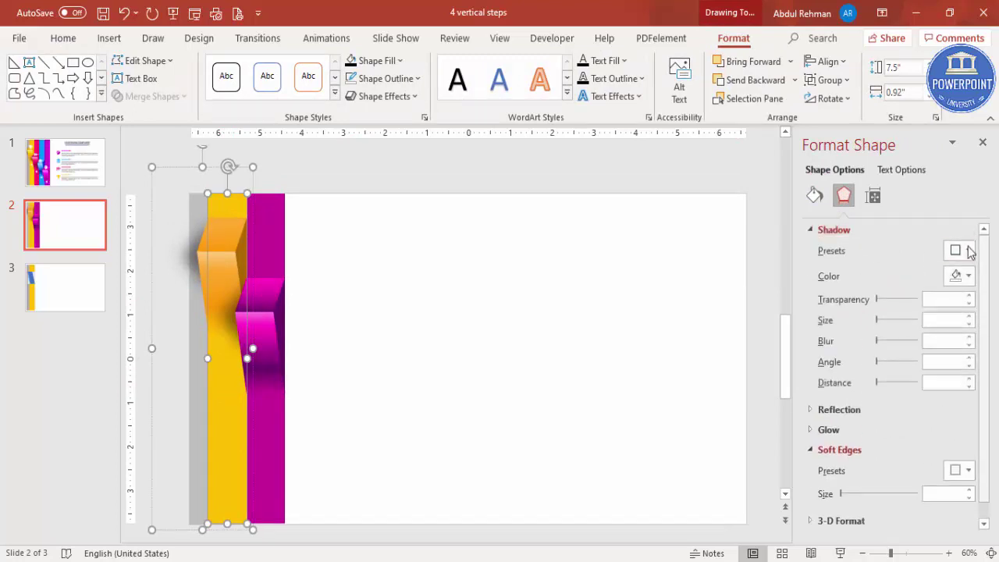
pyautogui.click(968, 251)
pyautogui.click(965, 378)
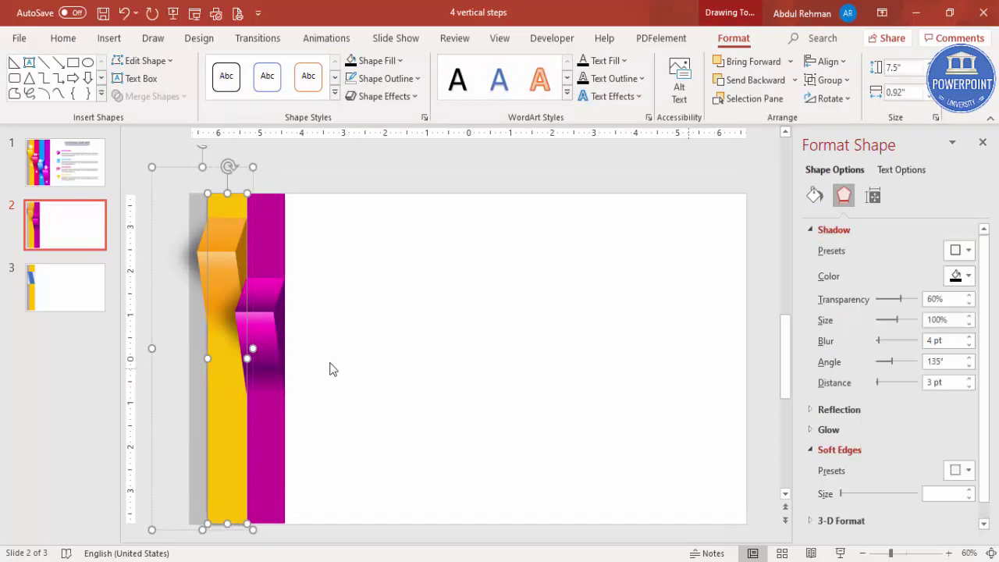
pyautogui.click(271, 406)
pyautogui.click(969, 250)
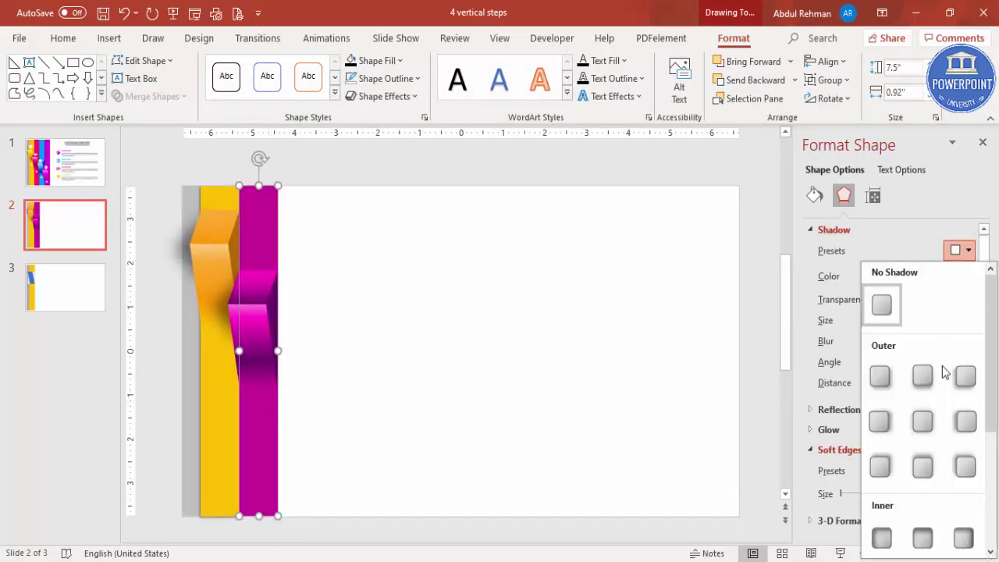
pyautogui.click(965, 419)
pyautogui.click(437, 362)
# Group the bars and step blocks, place a copy right of the magenta column, and ungroup it.
pyautogui.moveTo(321, 525); pyautogui.dragTo(202, 147)
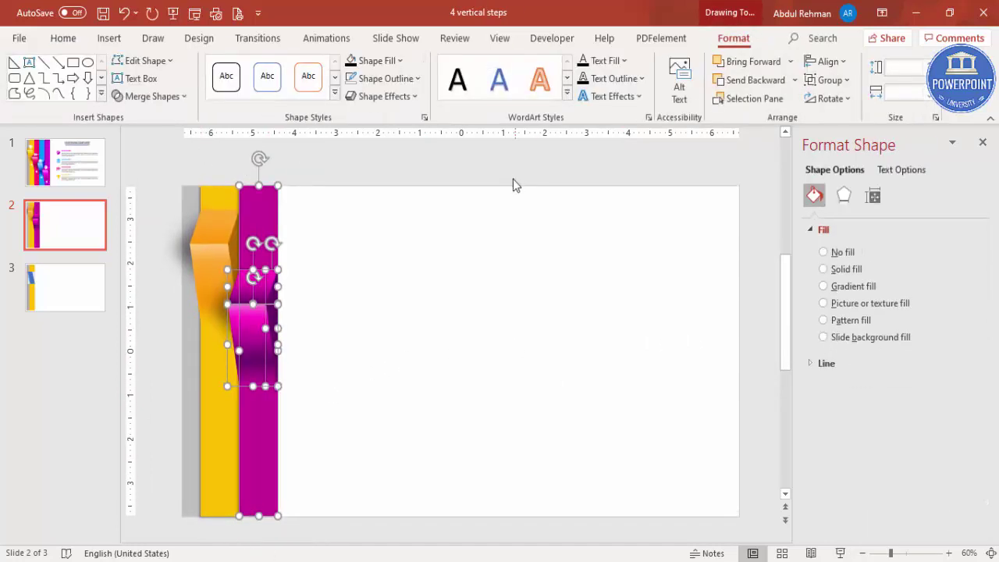
pyautogui.keyDown('shift'); pyautogui.click(216, 305); pyautogui.keyUp('shift')
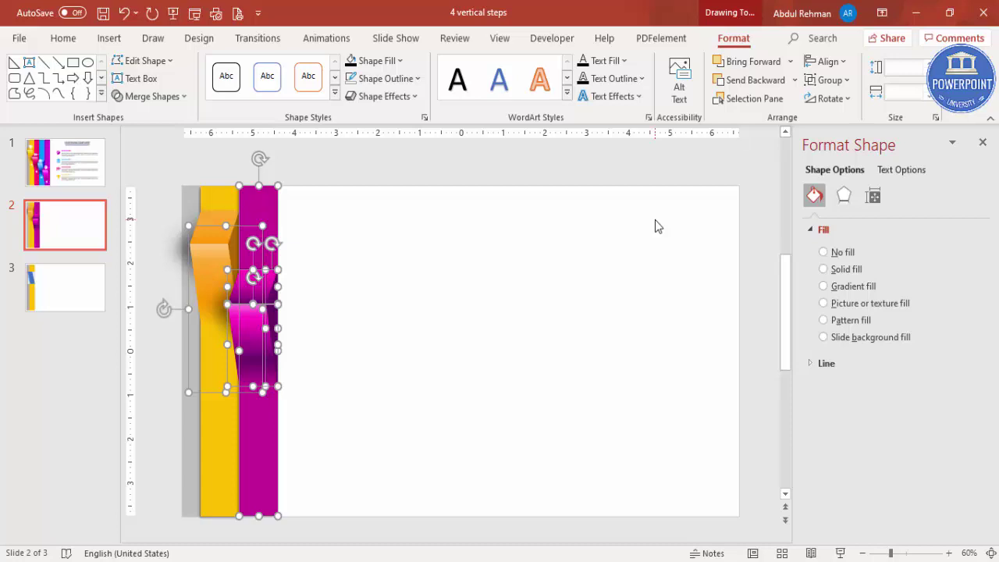
pyautogui.hotkey('ctrl', 'g')
pyautogui.scroll(-1, 430, 239)
pyautogui.moveTo(285, 236); pyautogui.dragTo(312, 220)
pyautogui.scroll(1, 284, 362)
pyautogui.hotkey('ctrl', 'shift', 'g')
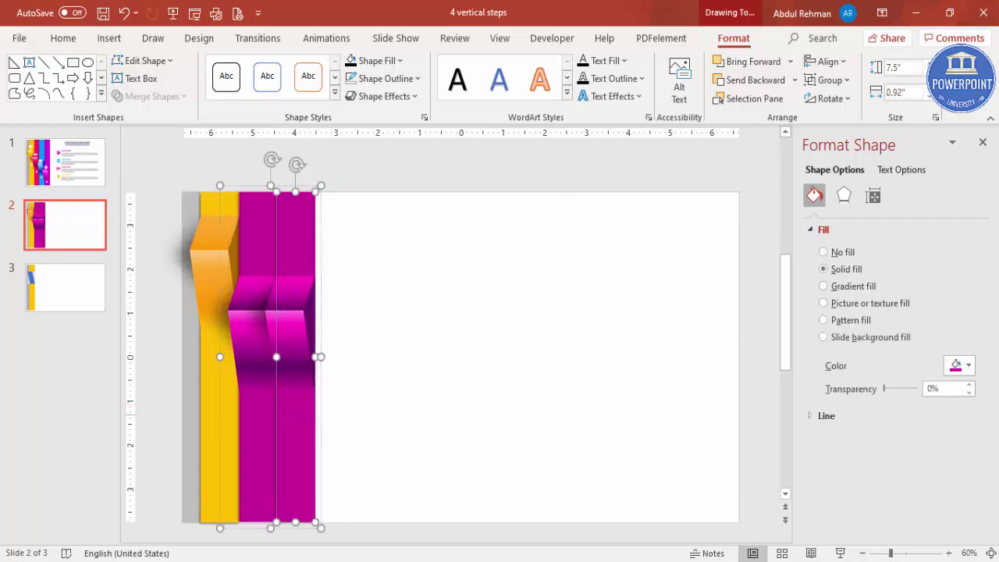
# Fill the copied column's bar bright blue with a custom colour.
pyautogui.click(968, 365)
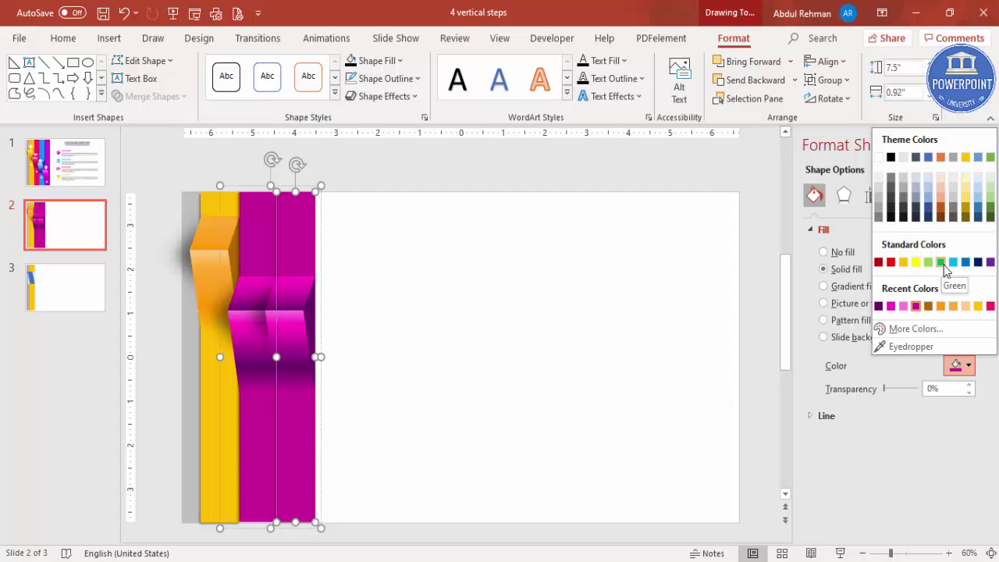
pyautogui.click(913, 329)
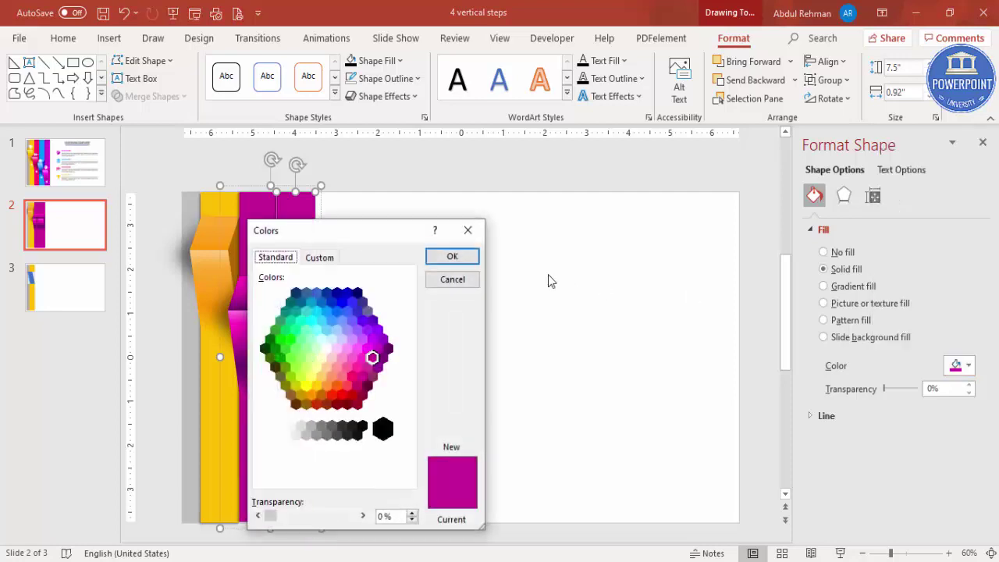
pyautogui.click(326, 313)
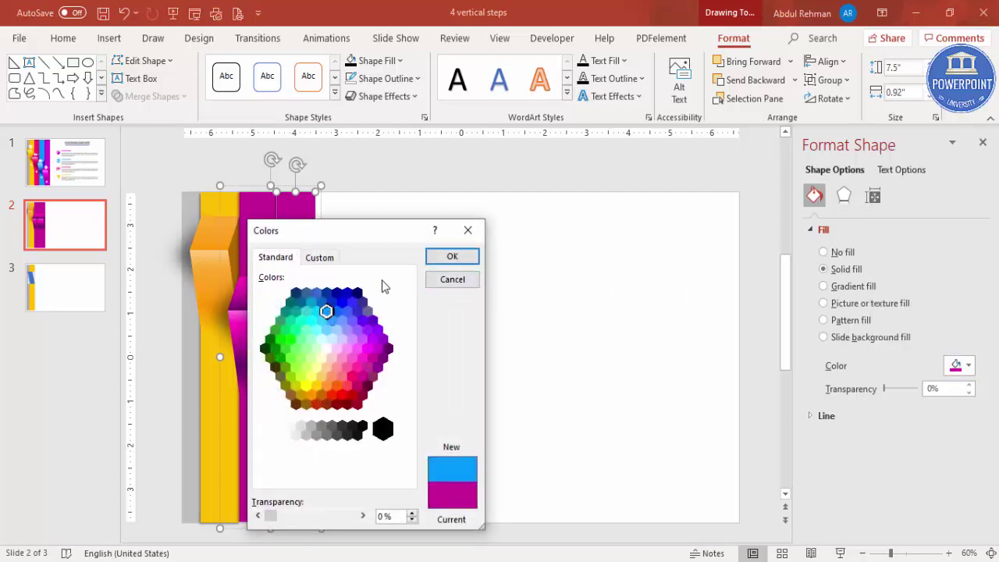
pyautogui.click(453, 256)
# Set the third step block's first two gradient stops to blue and dark blue.
pyautogui.click(295, 334)
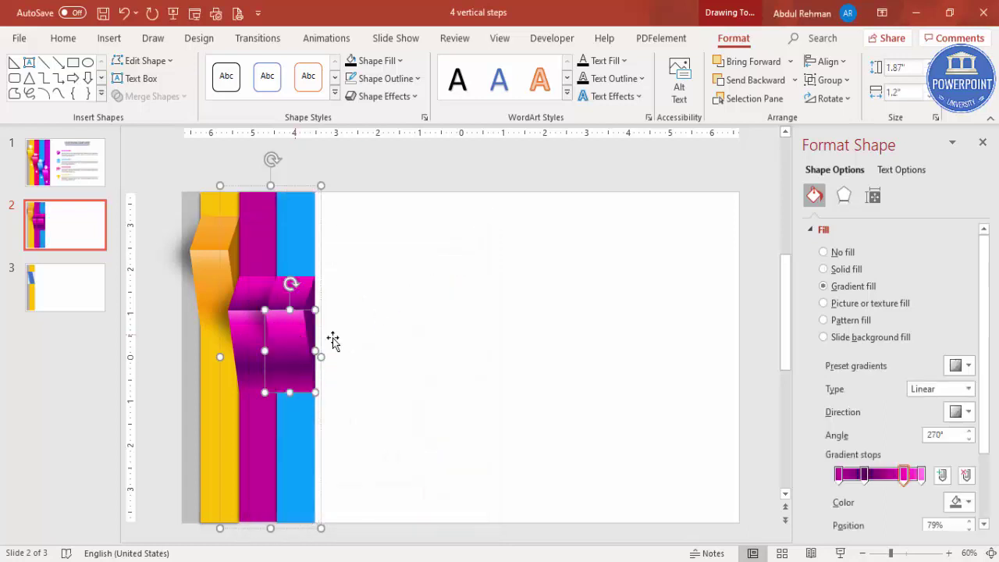
pyautogui.click(838, 474)
pyautogui.click(967, 502)
pyautogui.click(880, 448)
pyautogui.click(865, 475)
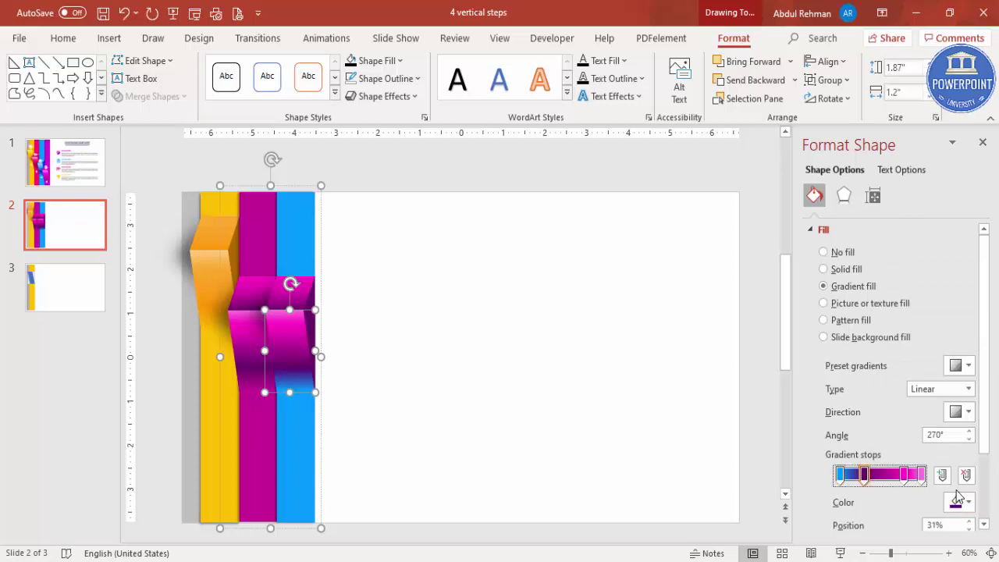
pyautogui.click(967, 502)
pyautogui.click(916, 466)
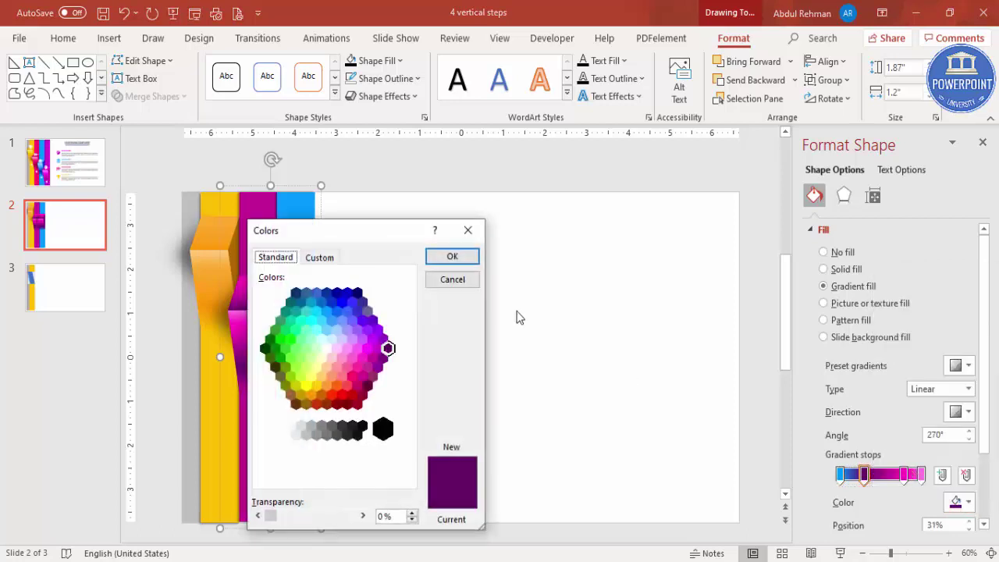
pyautogui.click(336, 292)
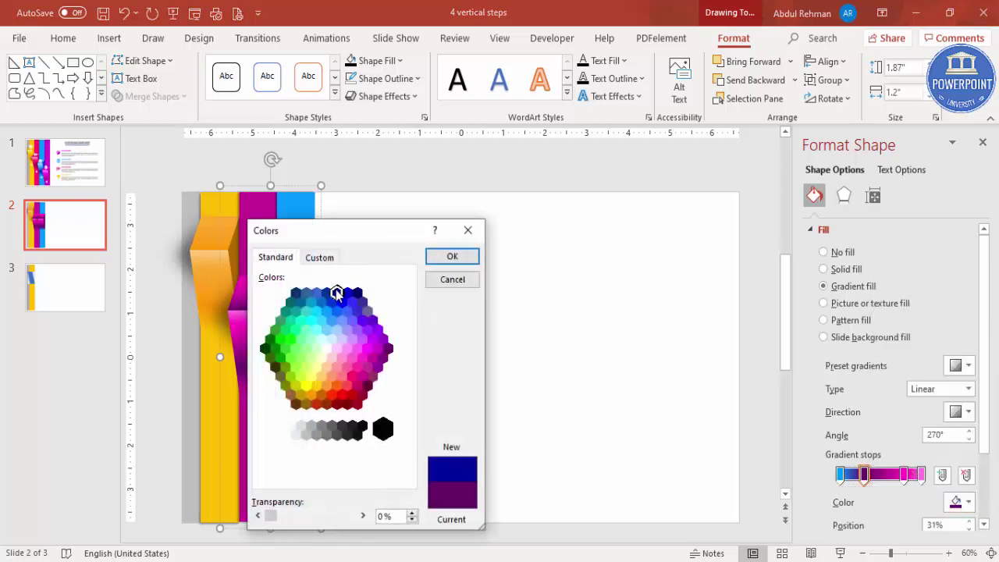
pyautogui.click(467, 259)
# Make the step block's 79% gradient stop a lighter custom blue.
pyautogui.click(903, 474)
pyautogui.click(960, 502)
pyautogui.click(890, 444)
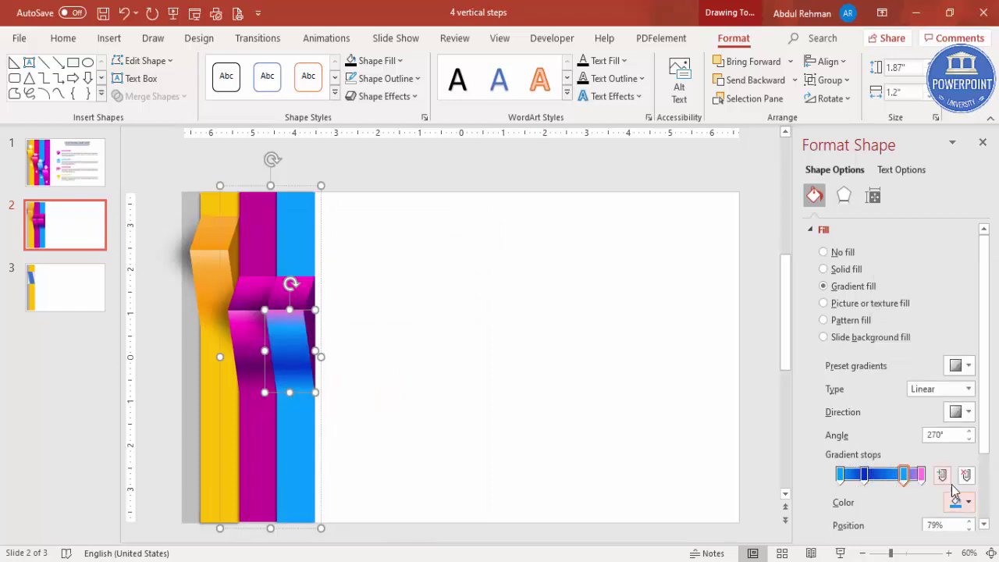
pyautogui.click(959, 502)
pyautogui.click(886, 462)
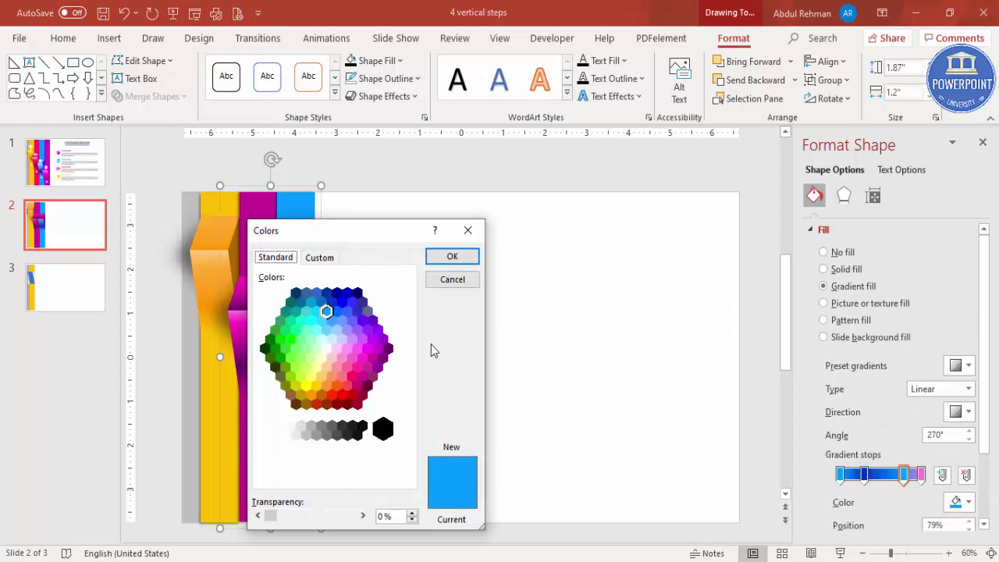
pyautogui.click(321, 258)
pyautogui.moveTo(409, 336); pyautogui.dragTo(407, 320)
pyautogui.click(452, 256)
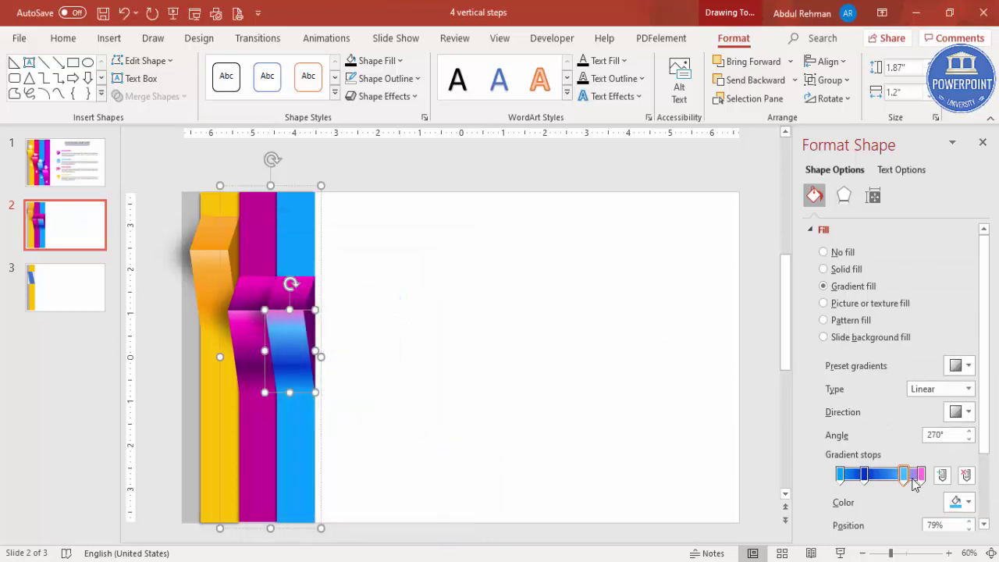
# Make the last gradient stop at 100% a much lighter blue.
pyautogui.click(922, 475)
pyautogui.click(967, 502)
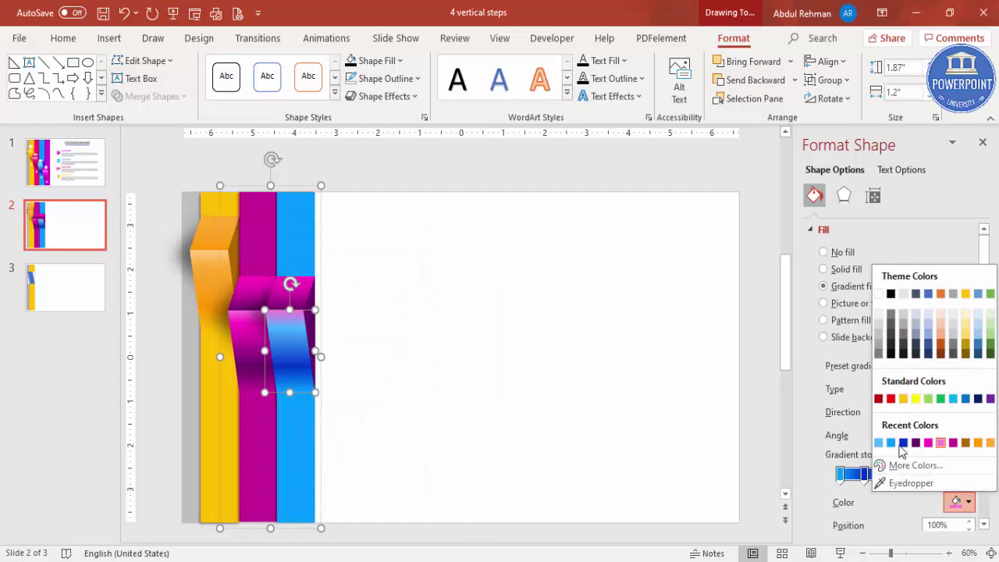
pyautogui.click(874, 446)
pyautogui.click(965, 502)
pyautogui.click(907, 466)
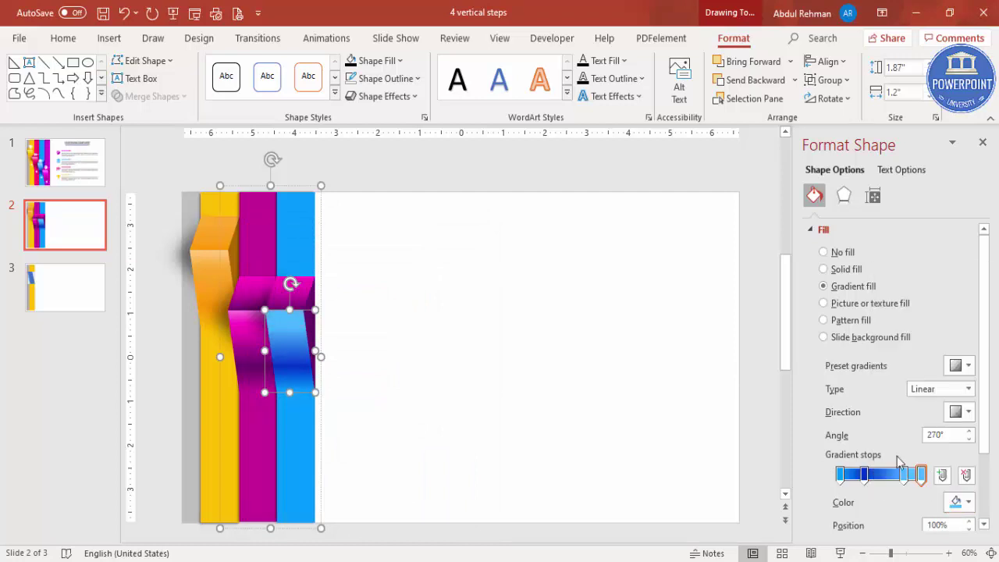
pyautogui.moveTo(415, 326); pyautogui.dragTo(416, 309)
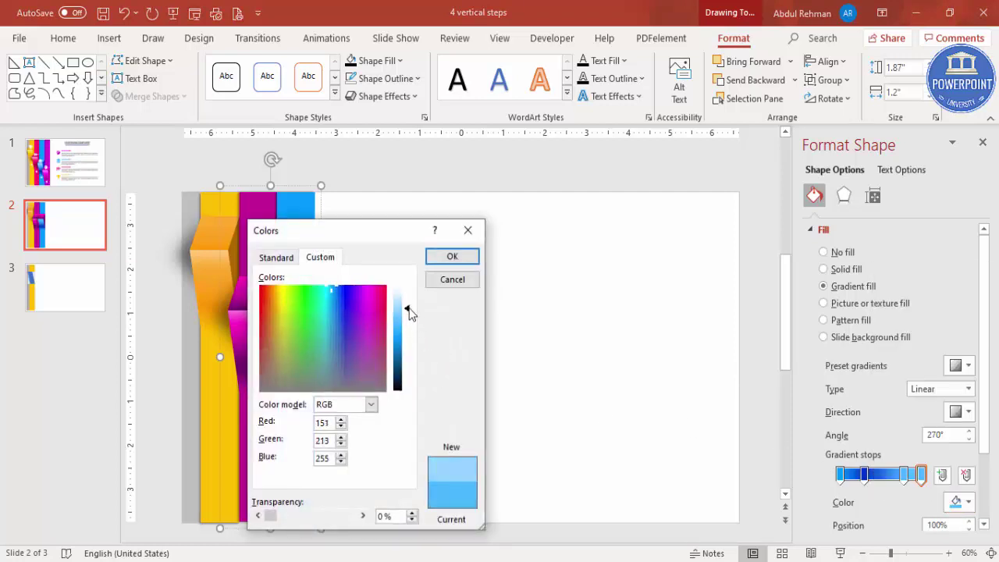
pyautogui.click(453, 258)
# Recolour the small top piece's gradient from dark blue to light blue.
pyautogui.click(308, 290)
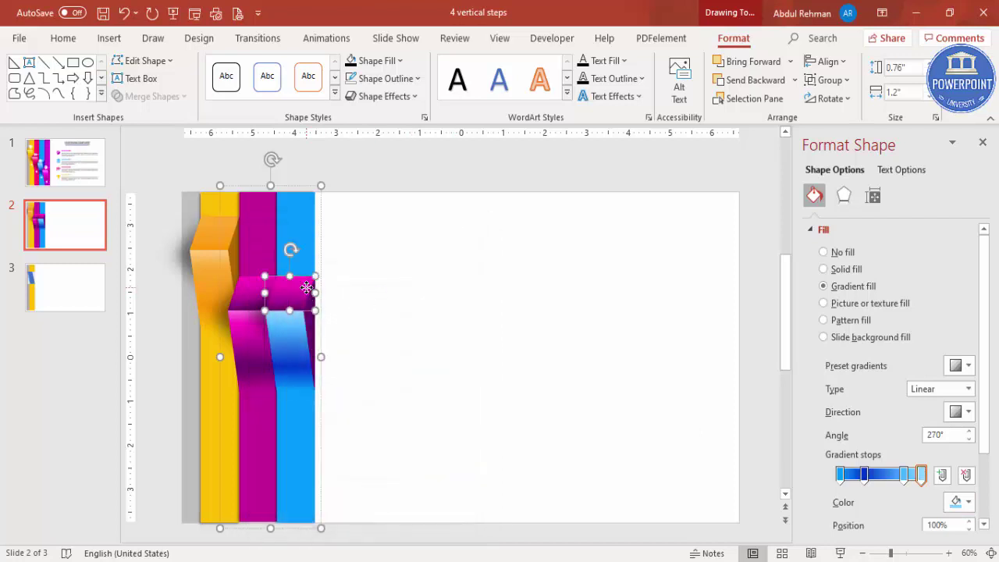
pyautogui.click(840, 474)
pyautogui.click(960, 502)
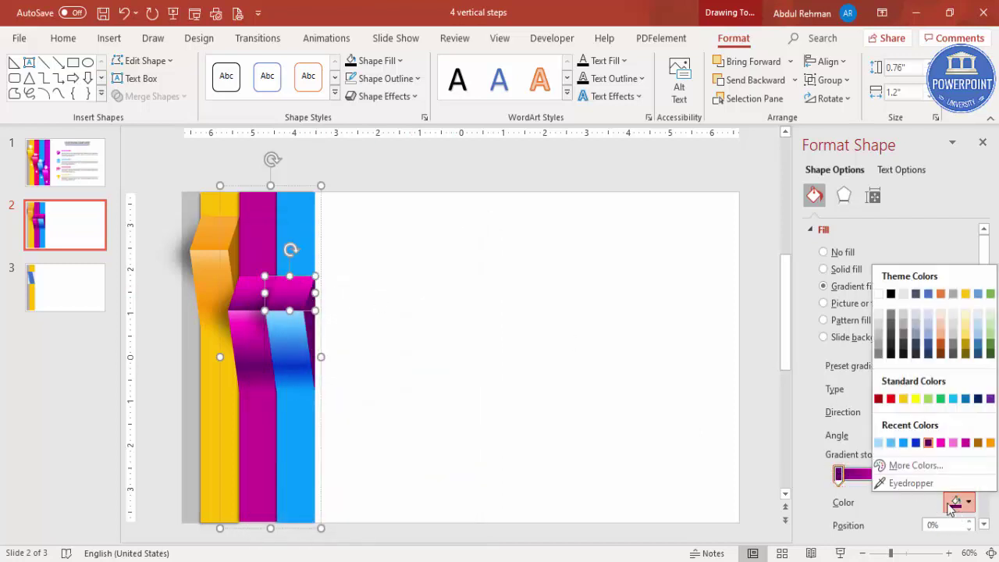
pyautogui.click(892, 443)
pyautogui.click(922, 474)
pyautogui.click(960, 502)
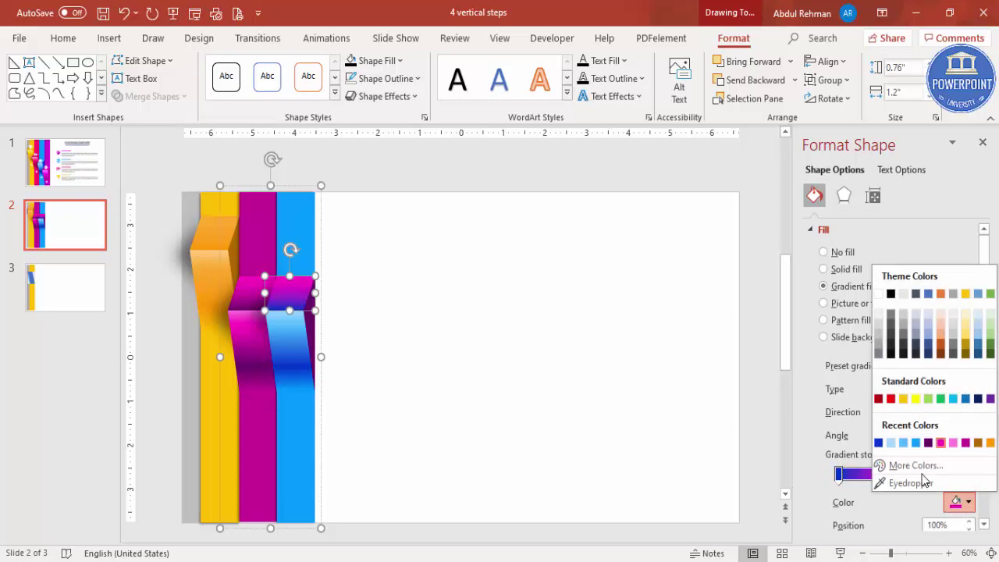
pyautogui.click(904, 442)
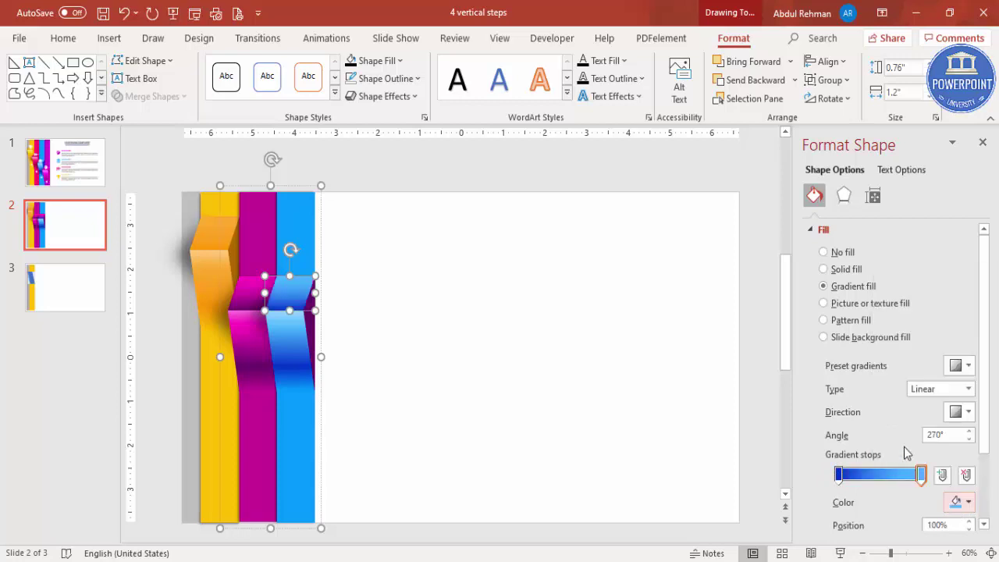
# Begin filling the narrow side strip with a custom navy colour.
pyautogui.click(309, 331)
pyautogui.click(962, 364)
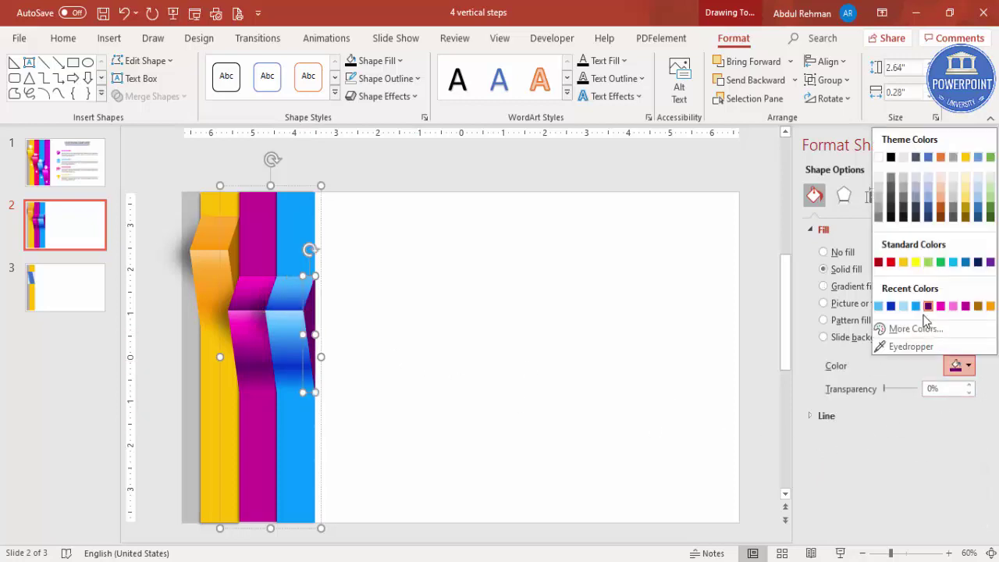
pyautogui.click(912, 327)
# Fill the strip with dark blue.
pyautogui.click(362, 297)
pyautogui.click(452, 258)
pyautogui.click(489, 341)
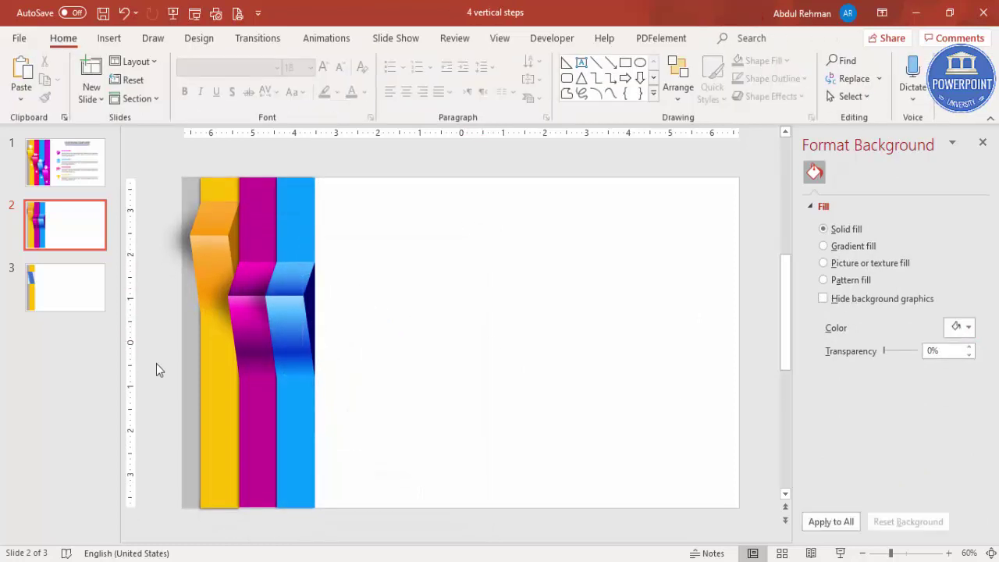
# Ungroup the staircase shapes and nudge the blue step pieces down below the magenta step.
pyautogui.moveTo(374, 432); pyautogui.dragTo(242, 214)
pyautogui.click(304, 228)
pyautogui.rightClick(304, 227)
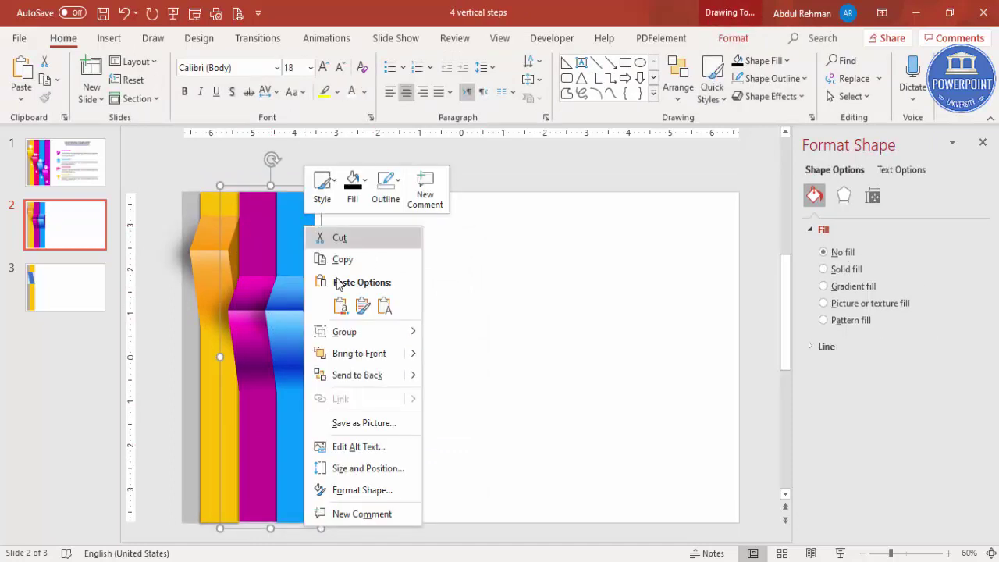
pyautogui.moveTo(458, 362)
pyautogui.click(465, 380)
pyautogui.moveTo(412, 444); pyautogui.dragTo(243, 213)
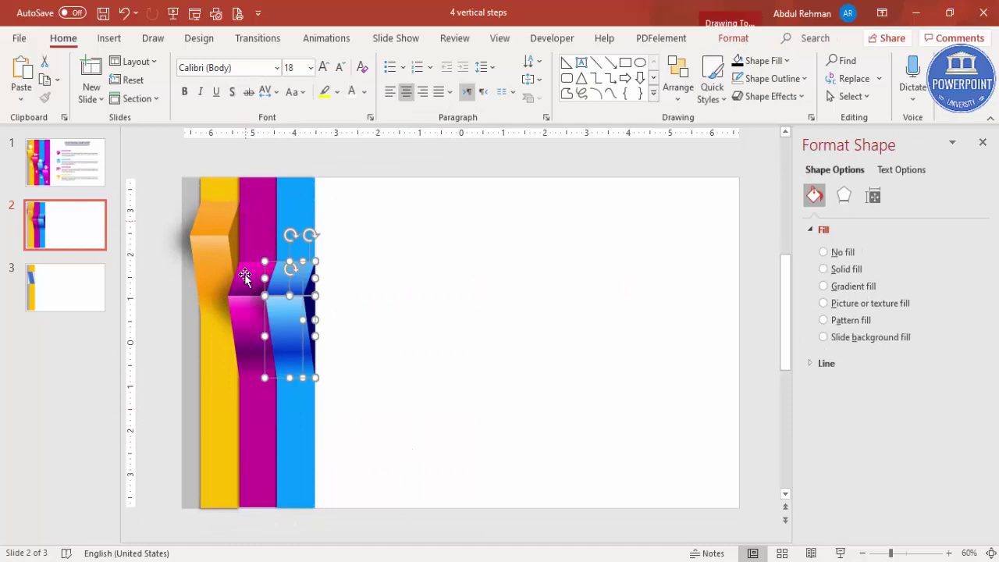
pyautogui.keyDown('shift'); pyautogui.click(253, 298); pyautogui.keyUp('shift')
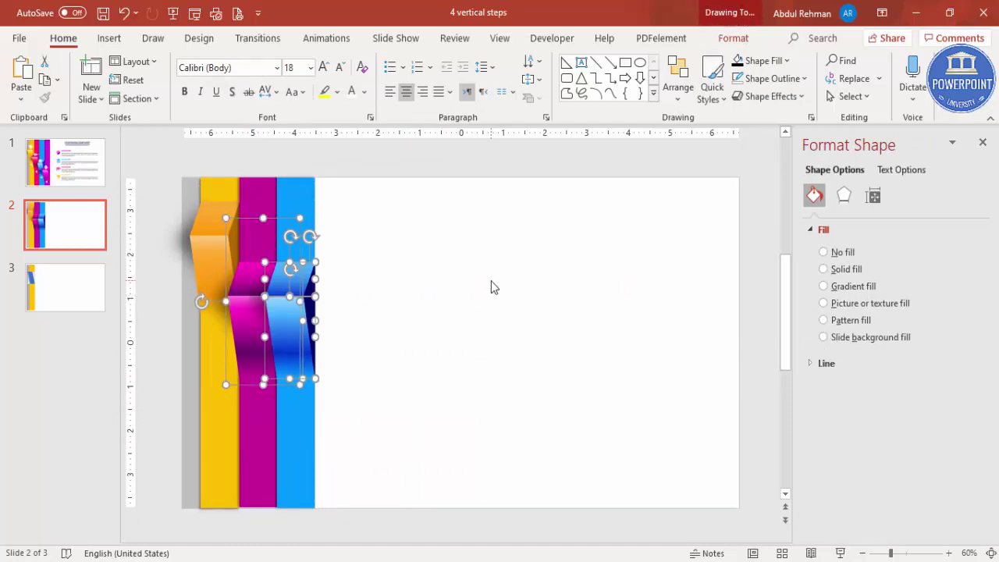
pyautogui.press('Down')
pyautogui.press('Down')
pyautogui.press('Down')
pyautogui.press('Down')
pyautogui.press('Down')
pyautogui.press('Down')
pyautogui.press('Down')
pyautogui.press('Down')
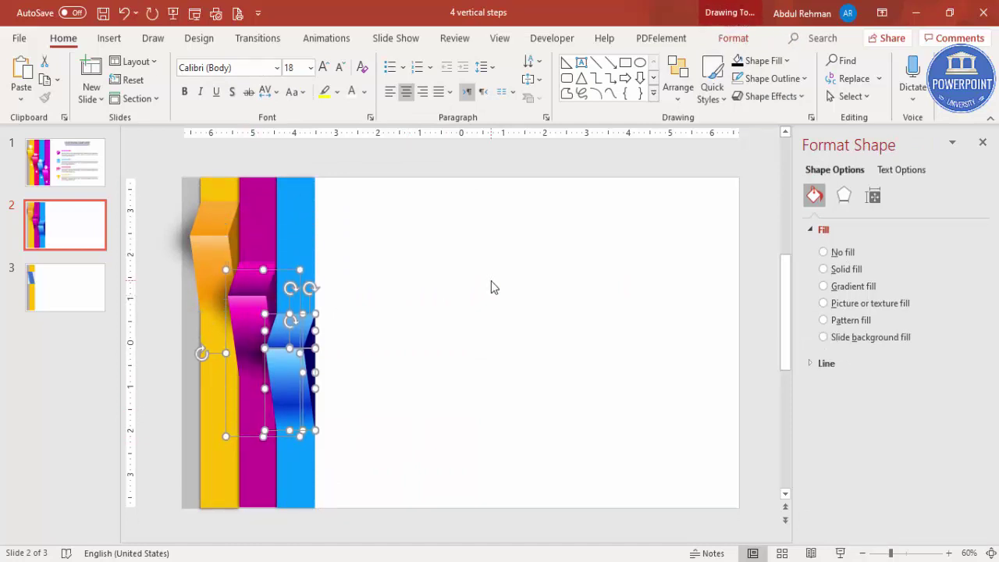
pyautogui.click(491, 281)
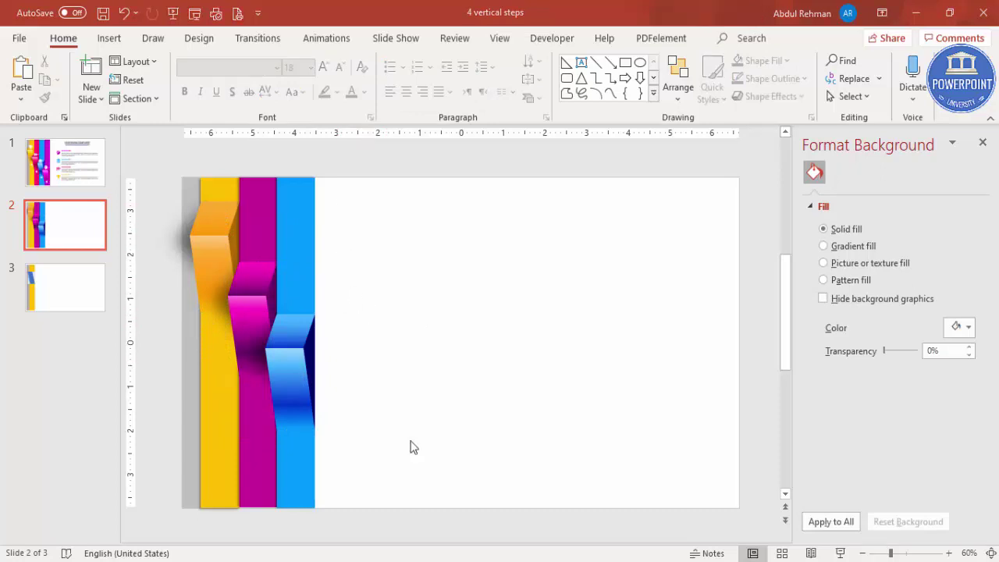
# Regroup the blue column, blue step pieces and magenta bevel piece with Ctrl+G.
pyautogui.click(303, 277)
pyautogui.moveTo(386, 195); pyautogui.dragTo(248, 549)
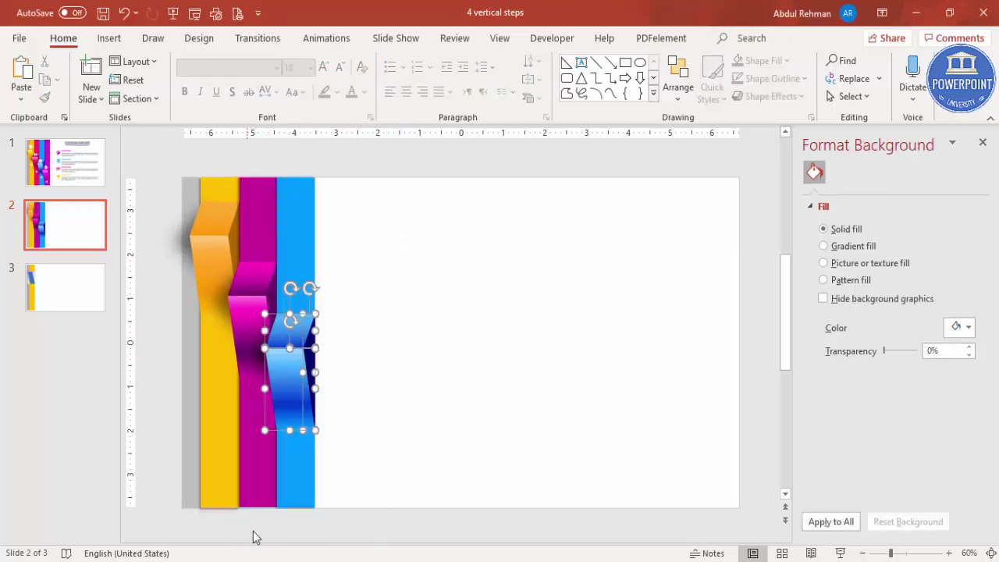
pyautogui.keyDown('shift'); pyautogui.click(299, 217); pyautogui.keyUp('shift')
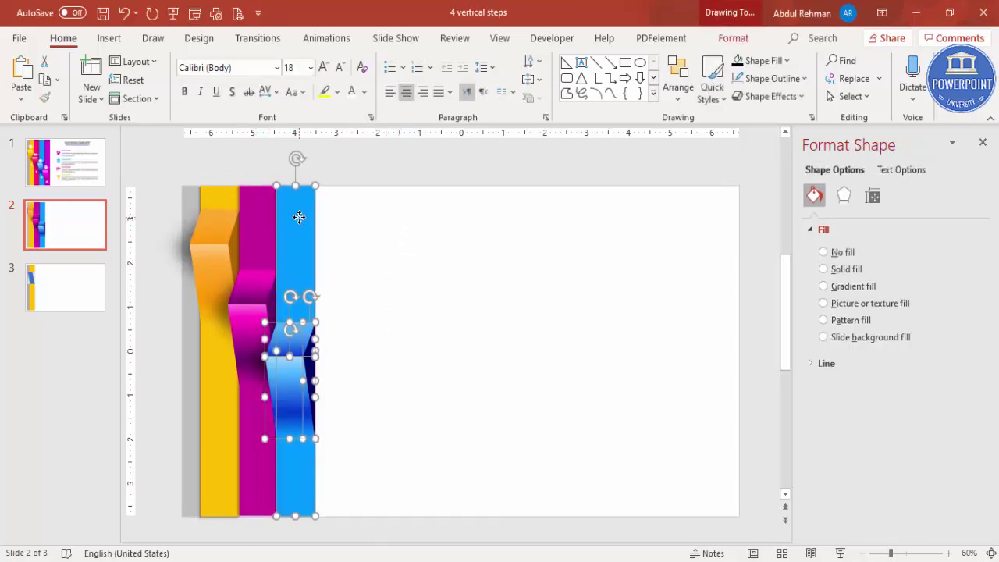
pyautogui.keyDown('shift'); pyautogui.click(249, 366); pyautogui.keyUp('shift')
pyautogui.hotkey('ctrl', 'g')
pyautogui.click(453, 252)
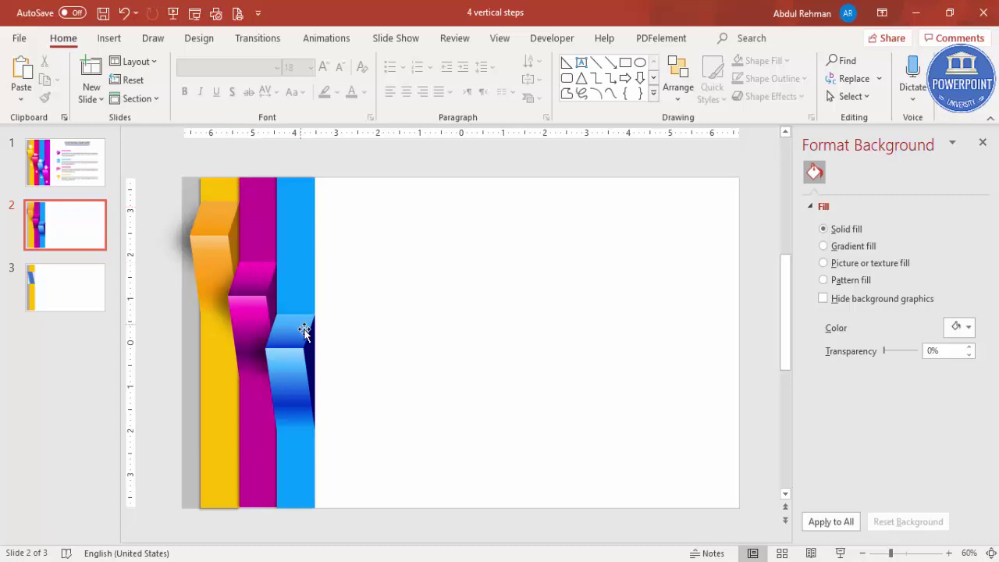
pyautogui.click(110, 39)
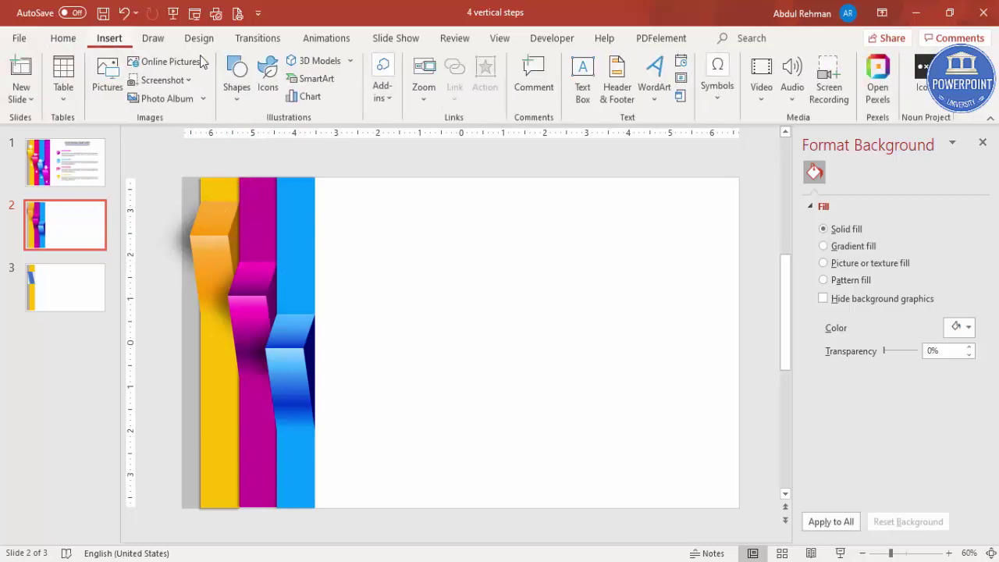
# Insert the target, presentation-chart and line-chart icons from the icon library.
pyautogui.click(267, 81)
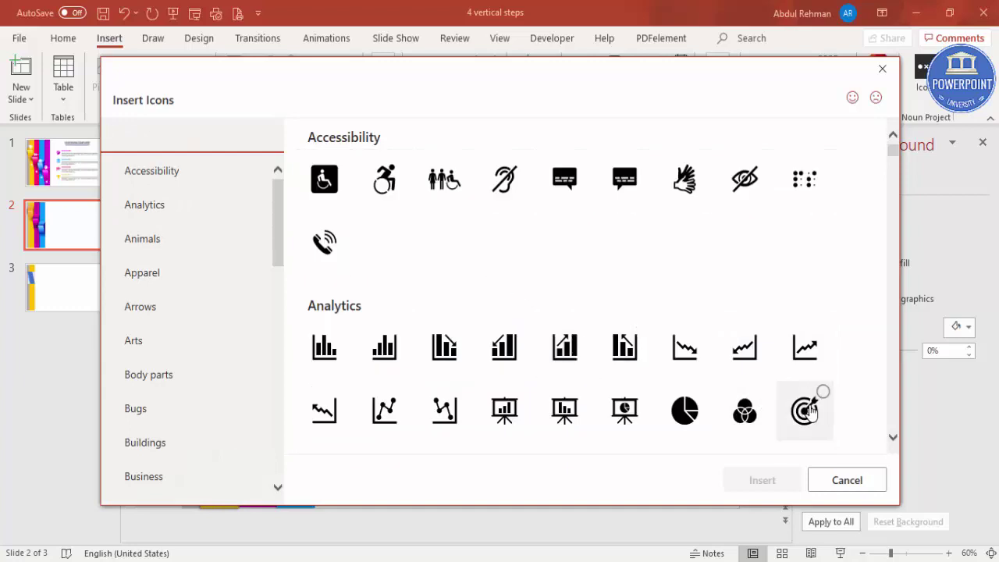
pyautogui.click(793, 412)
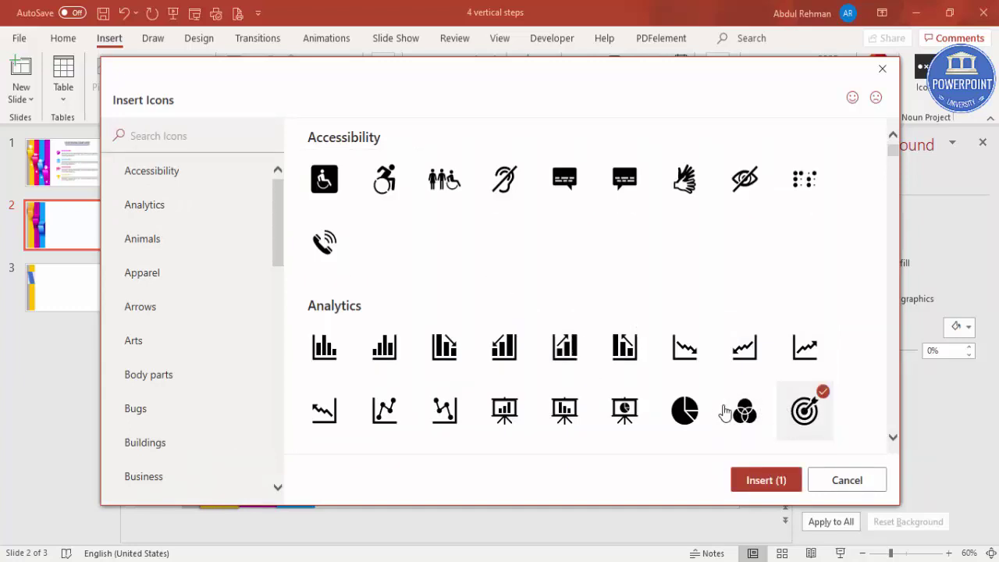
pyautogui.click(509, 414)
pyautogui.click(452, 414)
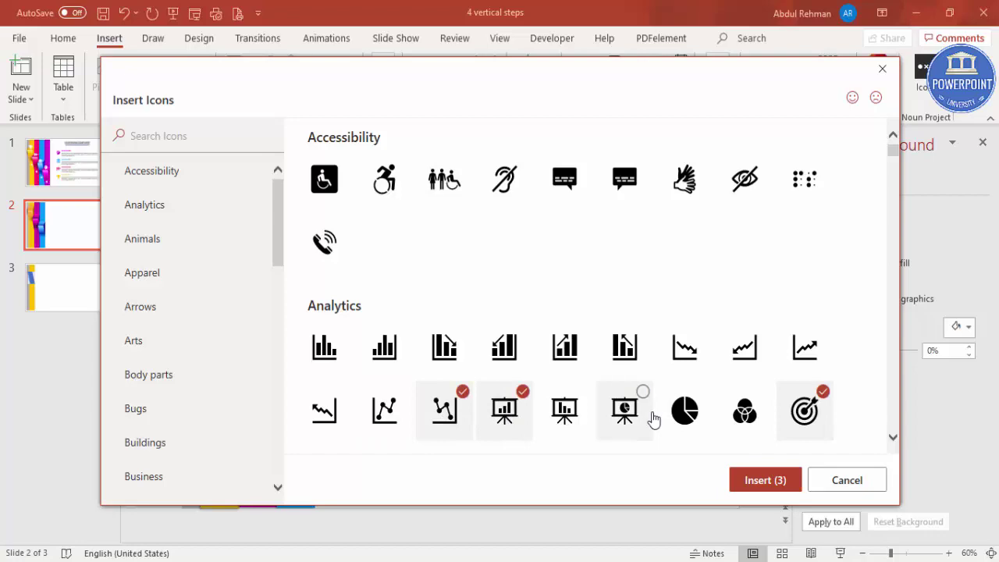
pyautogui.click(764, 481)
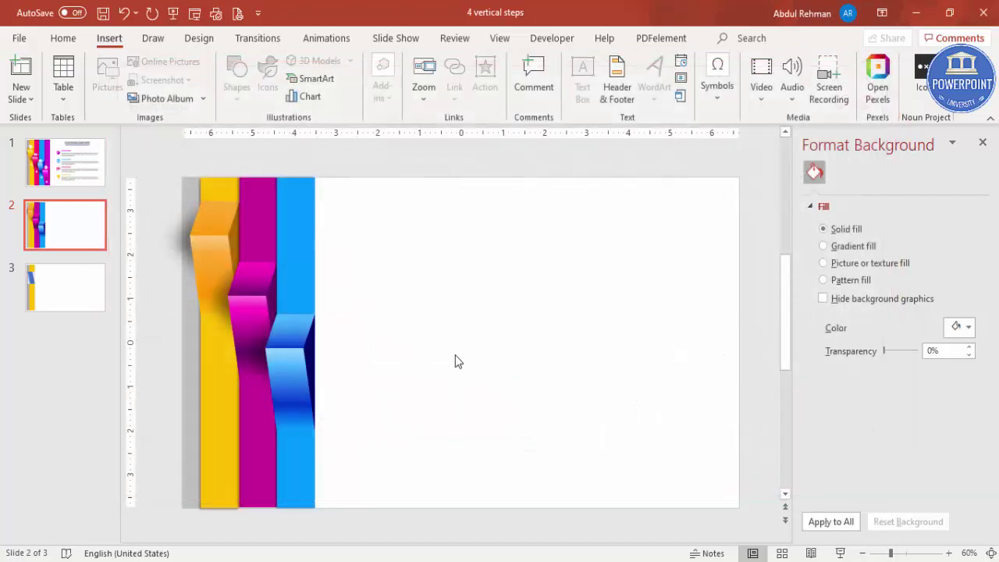
# Move the icons onto the steps, with the presentation icon on the magenta step.
pyautogui.moveTo(469, 355); pyautogui.dragTo(288, 325)
pyautogui.click(367, 295)
pyautogui.moveTo(295, 278); pyautogui.dragTo(215, 209)
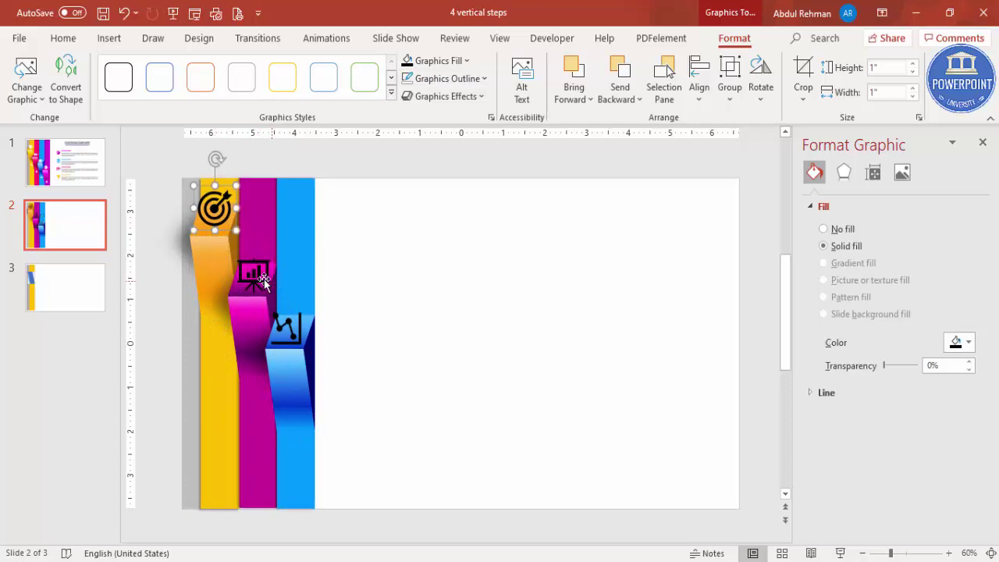
# Make the three step icons white and slightly smaller.
pyautogui.keyDown('shift'); pyautogui.click(253, 272); pyautogui.keyUp('shift')
pyautogui.keyDown('shift'); pyautogui.click(301, 330); pyautogui.keyUp('shift')
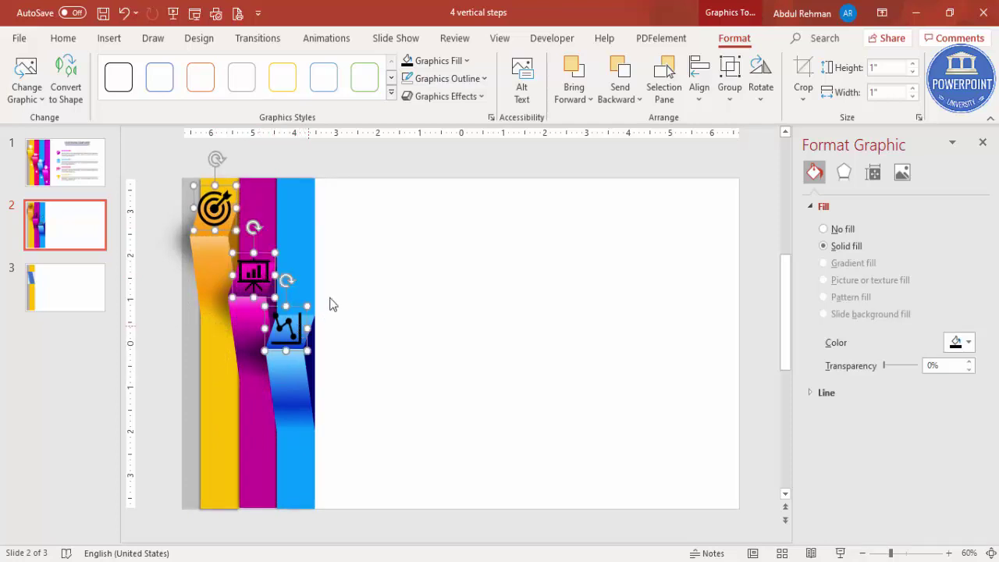
pyautogui.click(457, 62)
pyautogui.click(407, 99)
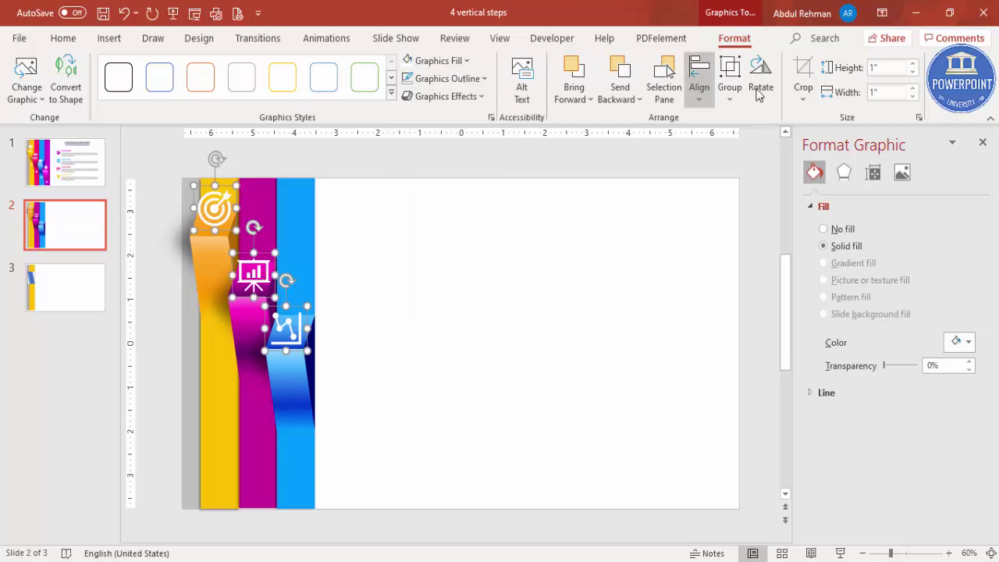
pyautogui.write('5')
pyautogui.press('Return')
pyautogui.click(431, 299)
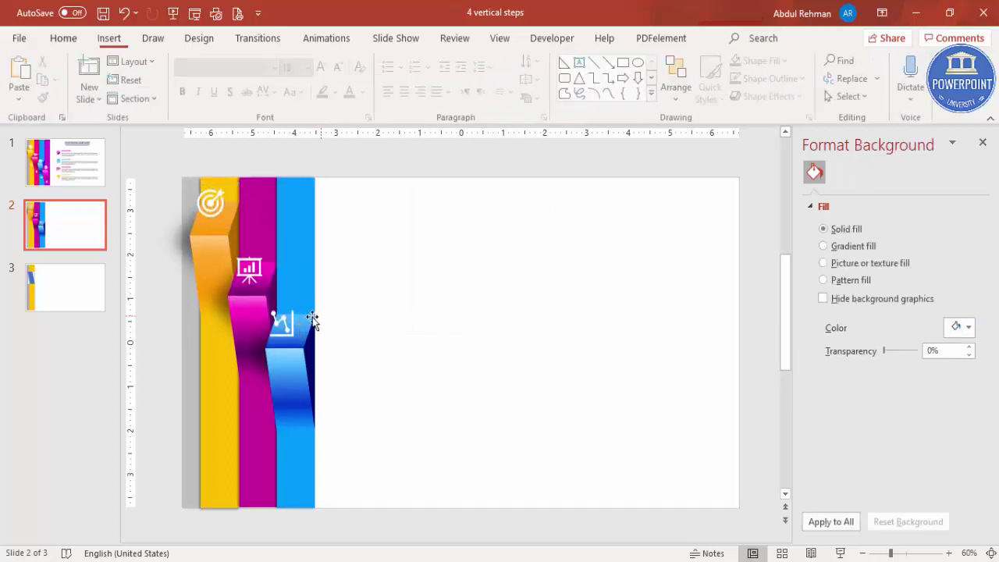
# Nudge the presentation and target icons down onto their step blocks.
pyautogui.click(285, 326)
pyautogui.moveTo(254, 269); pyautogui.dragTo(253, 275)
pyautogui.moveTo(209, 202); pyautogui.dragTo(215, 213)
pyautogui.keyDown('shift'); pyautogui.click(249, 273); pyautogui.keyUp('shift')
pyautogui.keyDown('shift'); pyautogui.click(286, 324); pyautogui.keyUp('shift')
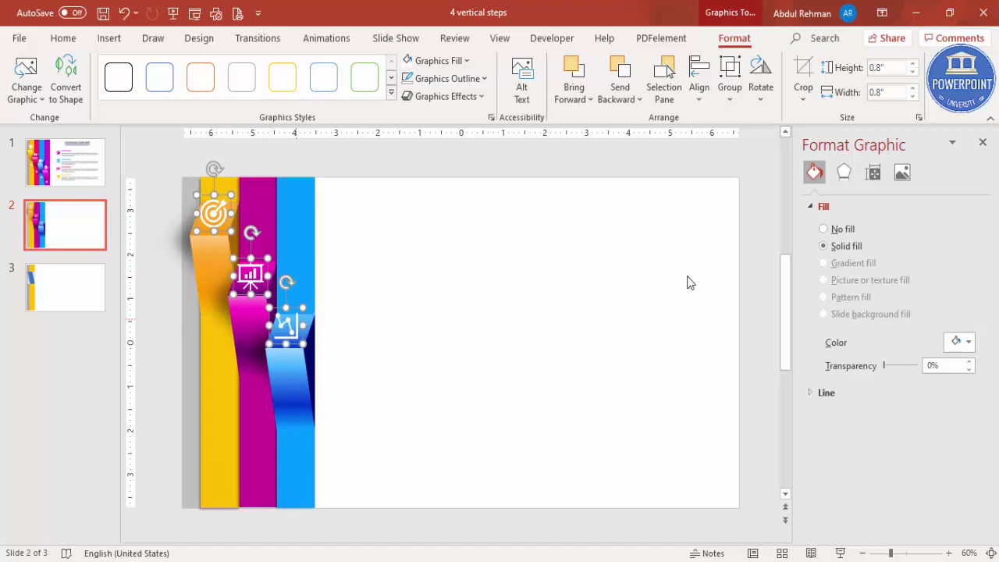
# Give the three icons a Perspective Upper Left shadow.
pyautogui.click(846, 172)
pyautogui.click(966, 227)
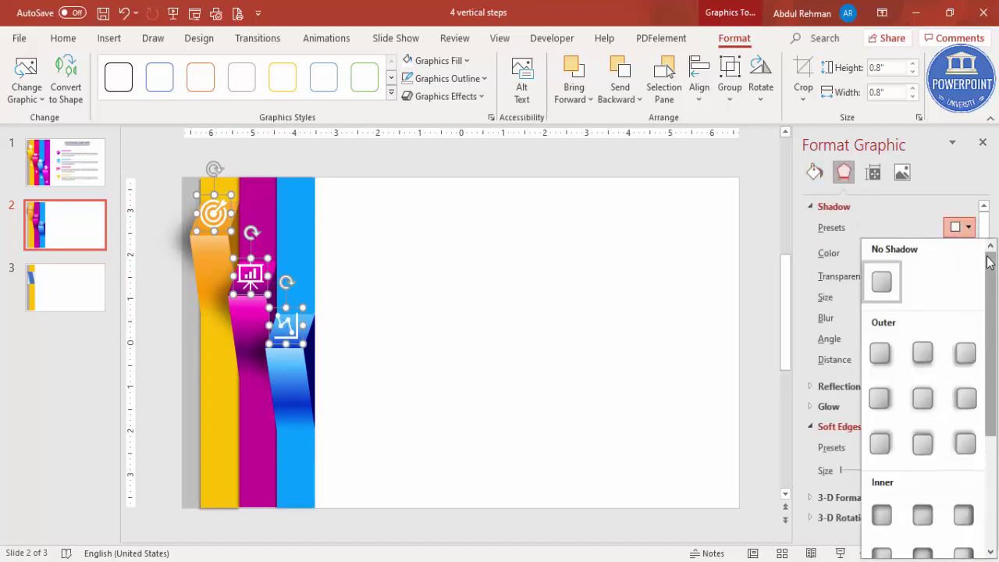
pyautogui.moveTo(990, 260); pyautogui.dragTo(990, 371)
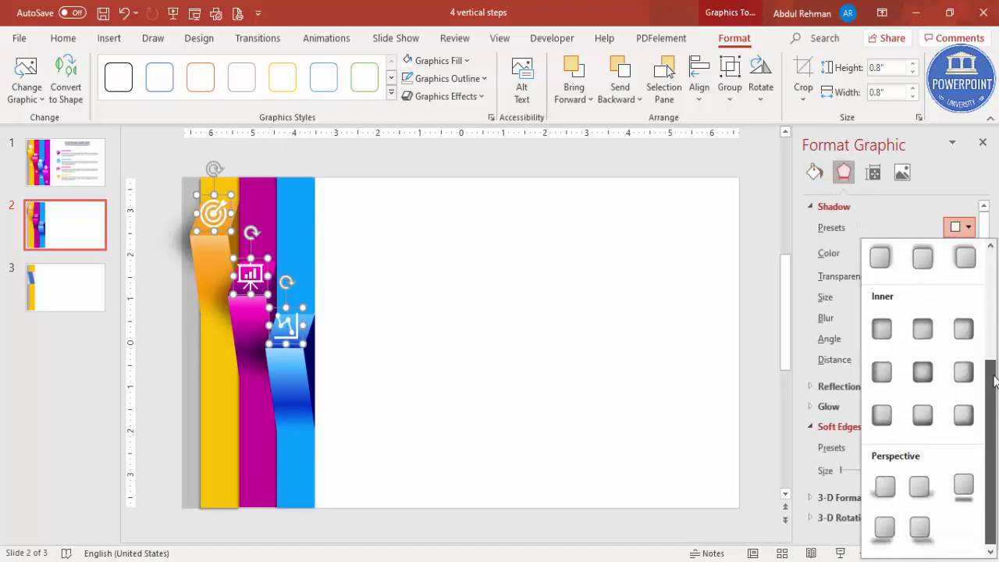
pyautogui.click(885, 488)
pyautogui.click(409, 363)
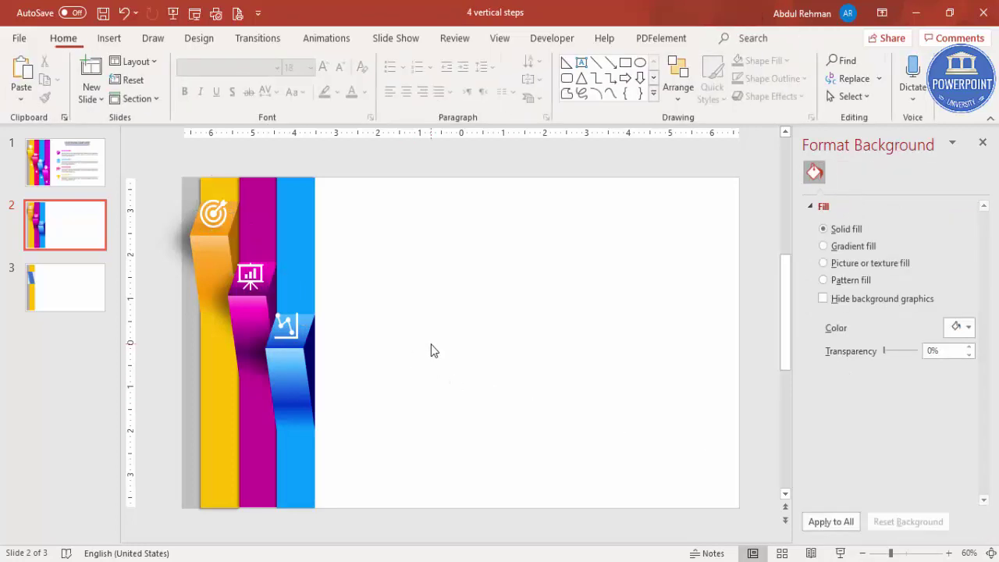
pyautogui.click(213, 208)
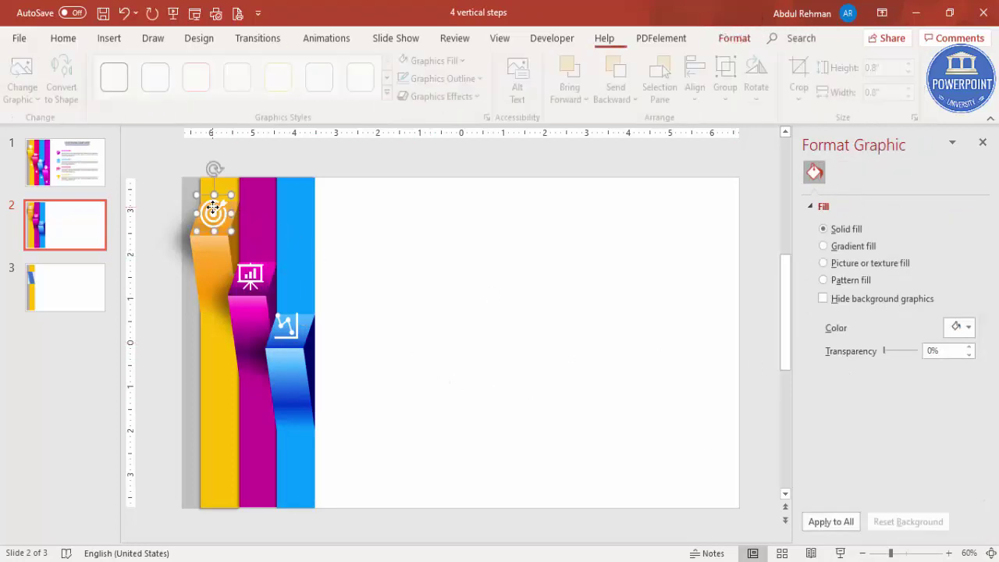
pyautogui.keyDown('shift'); pyautogui.click(251, 274); pyautogui.keyUp('shift')
pyautogui.keyDown('shift'); pyautogui.click(295, 331); pyautogui.keyUp('shift')
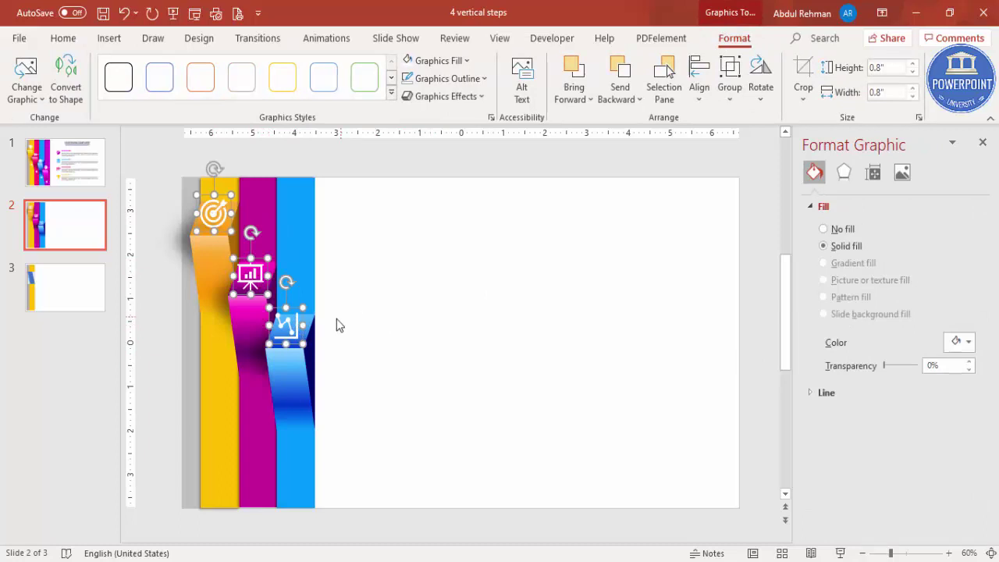
# Place copies of the three icons on the white area and colour them black.
pyautogui.moveTo(293, 312); pyautogui.dragTo(477, 331)
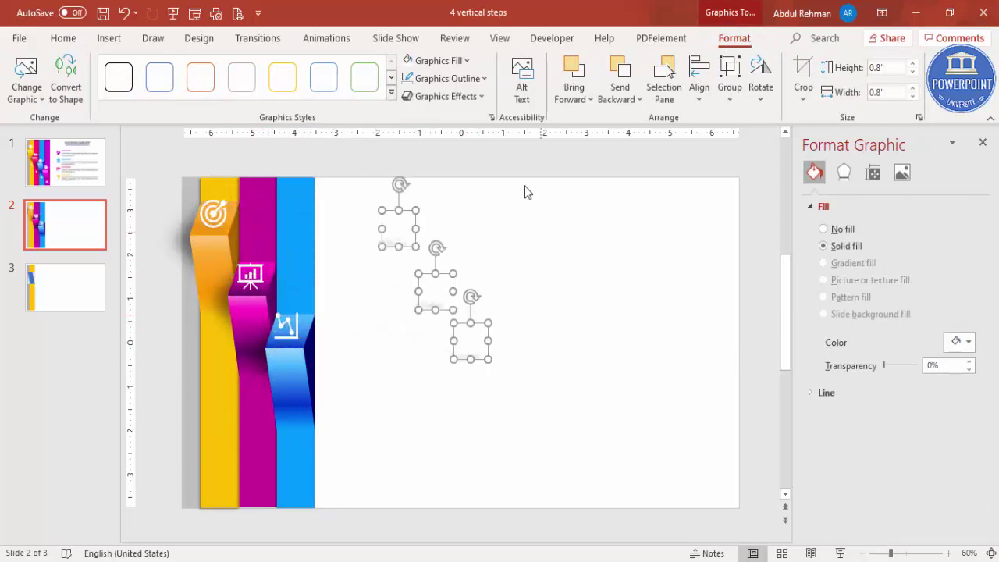
pyautogui.click(436, 60)
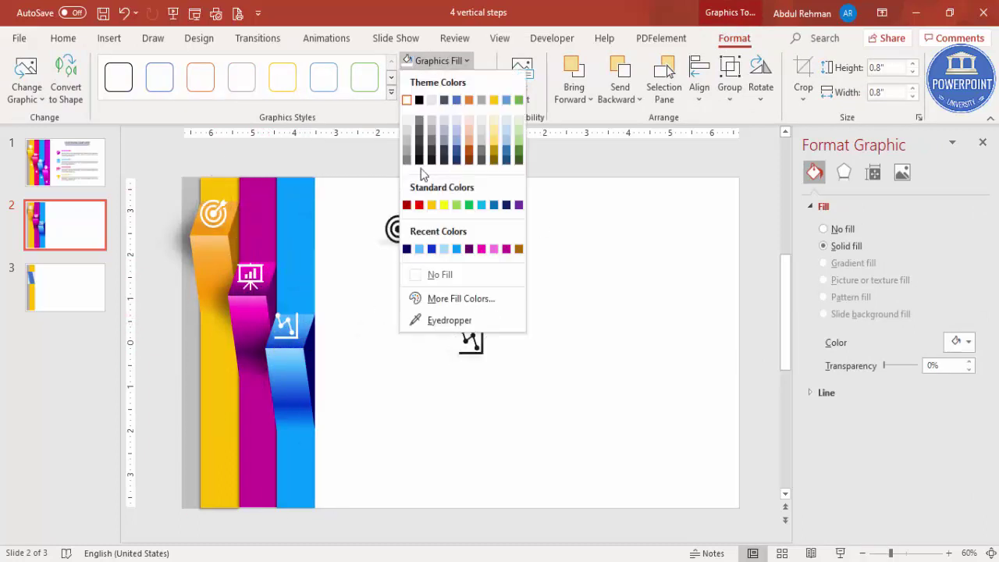
pyautogui.click(419, 161)
pyautogui.click(501, 259)
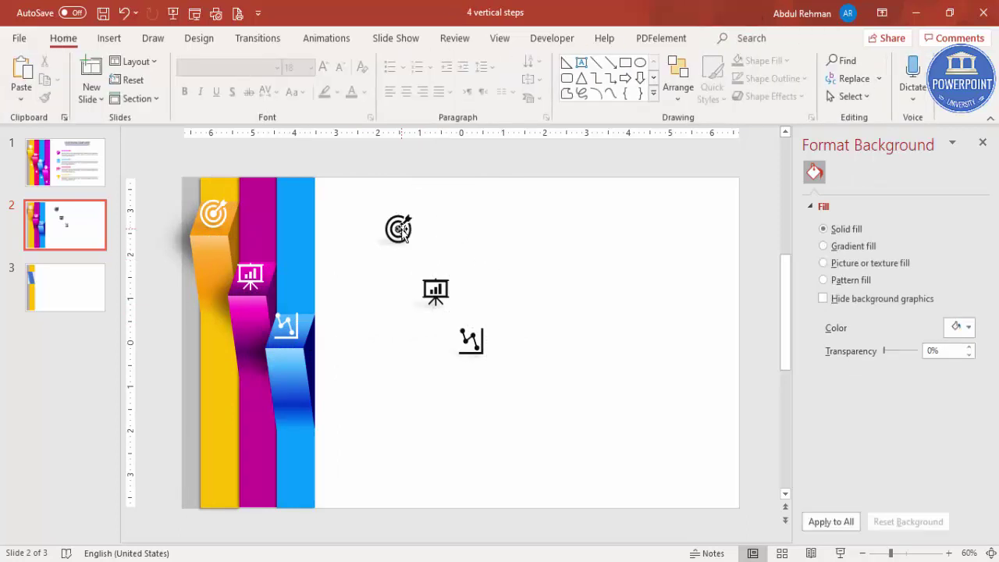
# Eyedropper the yellow, magenta and blue bar colours onto the target, presentation and chart icons.
pyautogui.click(400, 233)
pyautogui.click(452, 61)
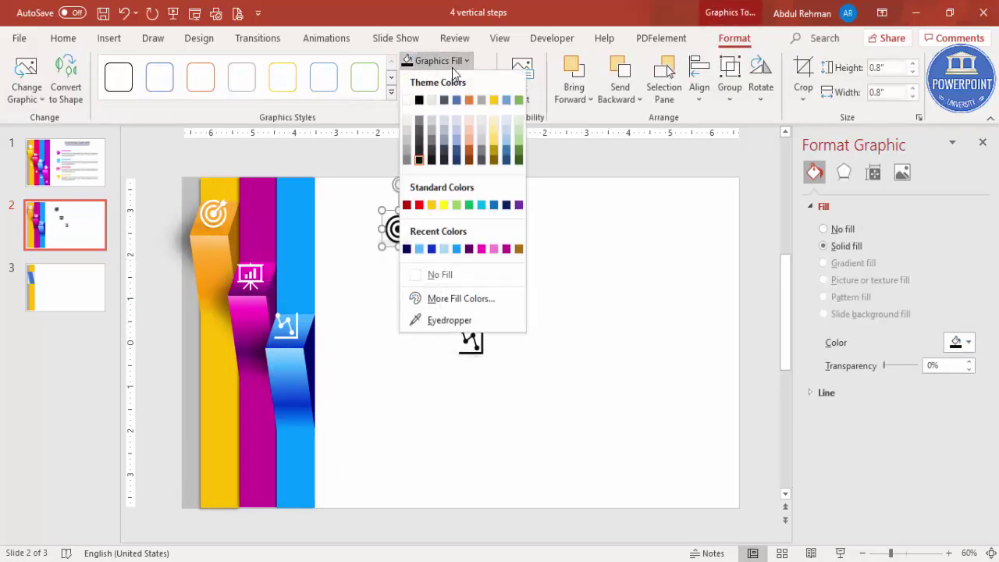
pyautogui.click(450, 320)
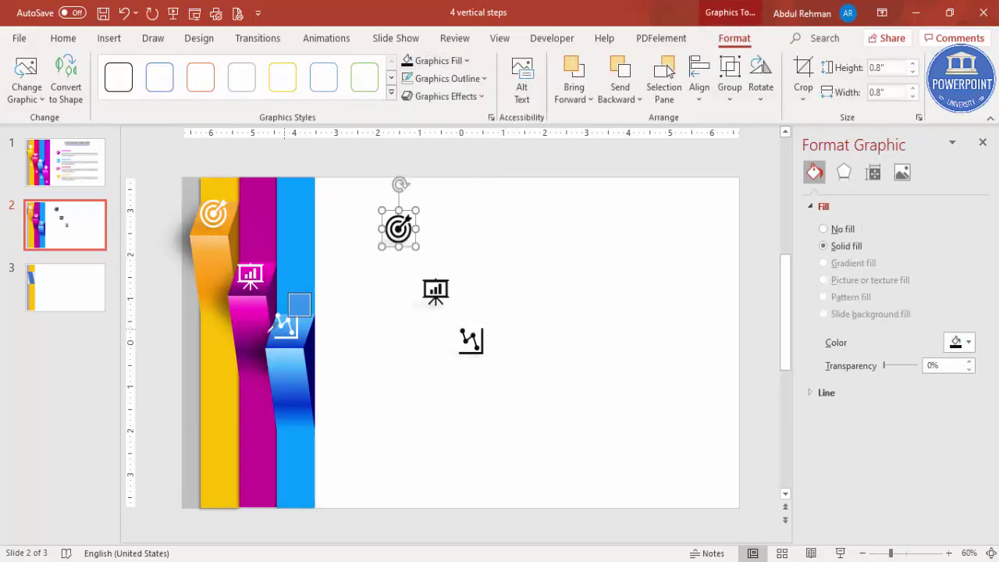
pyautogui.click(224, 361)
pyautogui.click(435, 290)
pyautogui.click(437, 61)
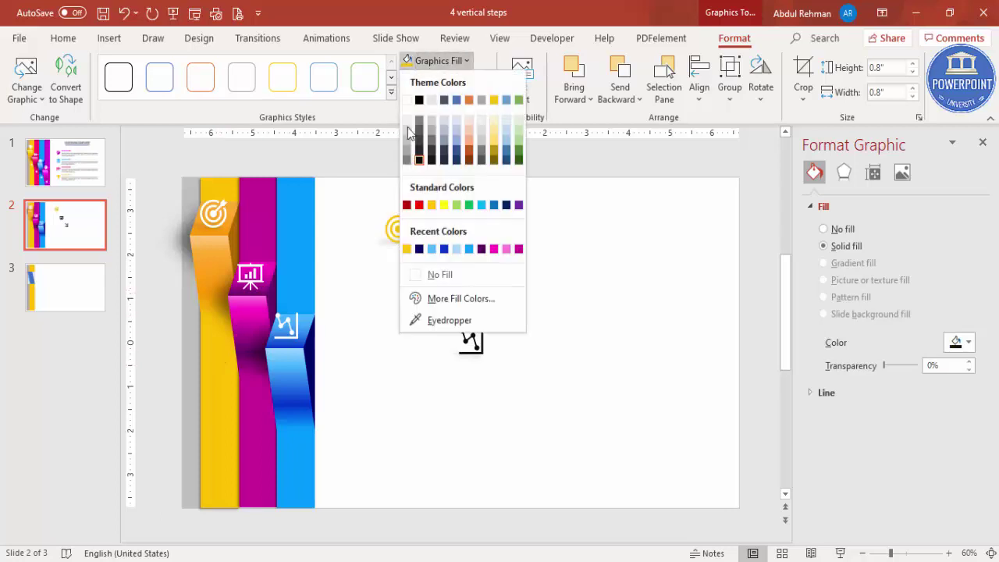
pyautogui.click(251, 416)
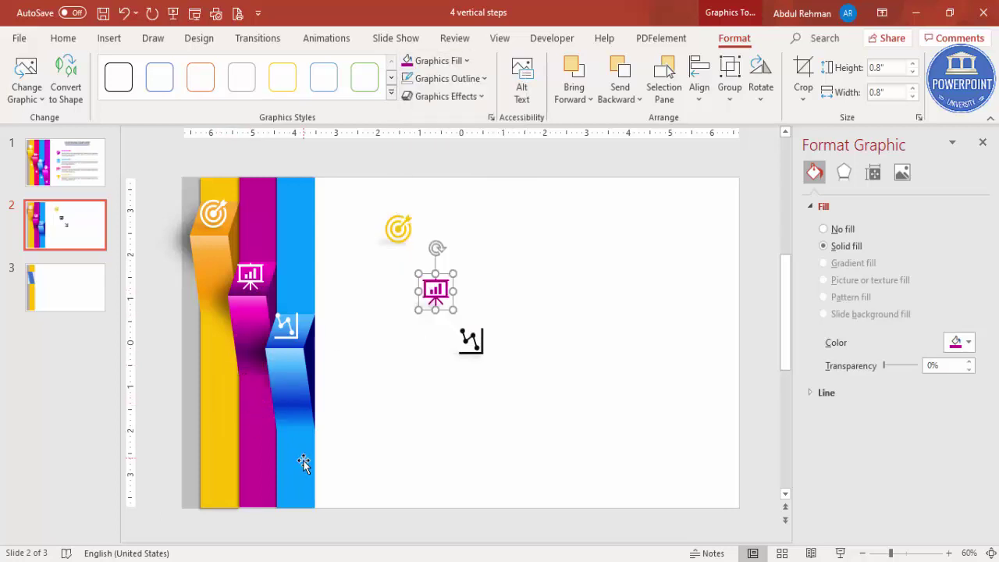
pyautogui.click(474, 340)
pyautogui.click(466, 60)
pyautogui.click(443, 317)
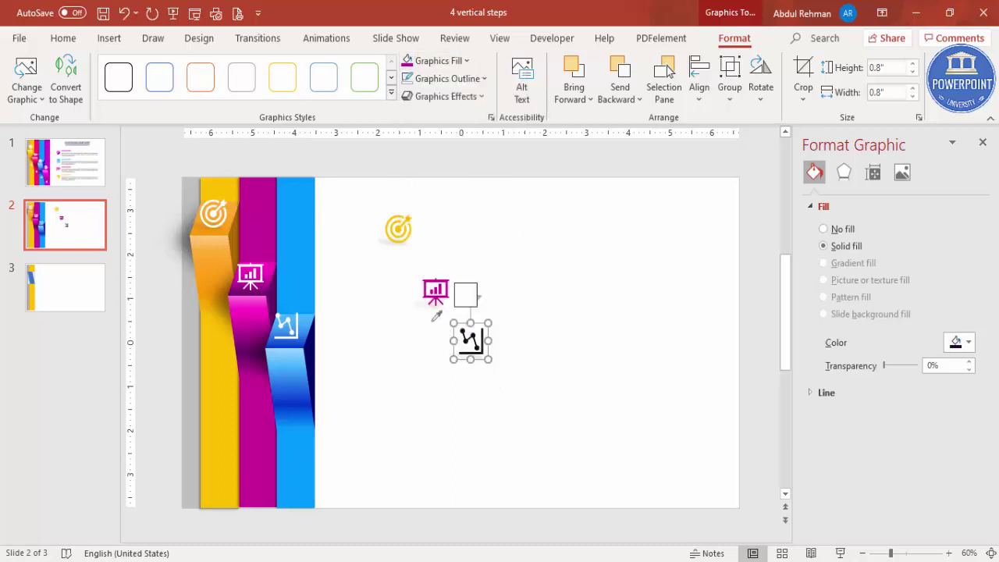
pyautogui.click(323, 409)
# Line the yellow, magenta and blue icons up in a vertical column.
pyautogui.click(412, 421)
pyautogui.click(480, 340)
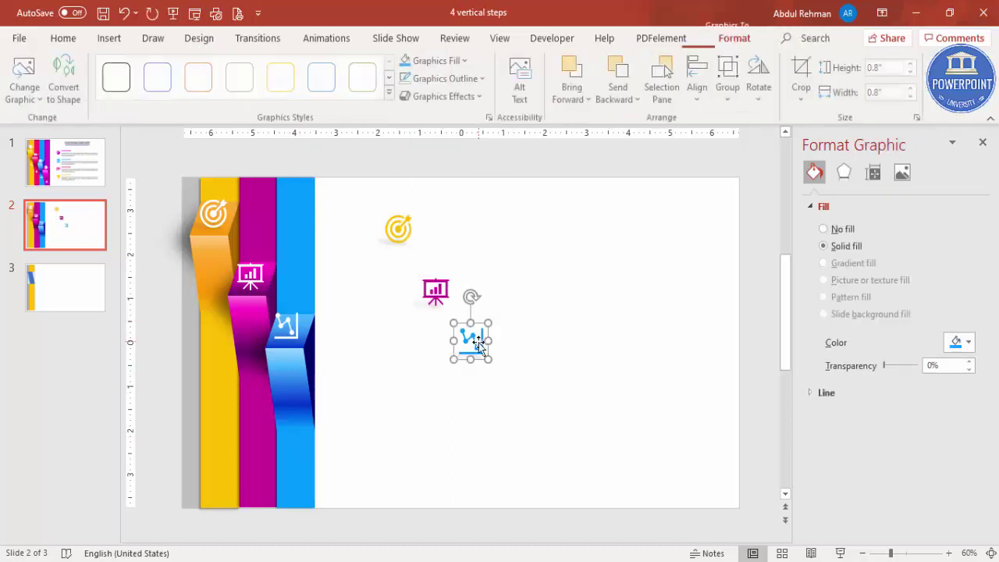
pyautogui.moveTo(478, 340); pyautogui.dragTo(399, 397)
pyautogui.moveTo(438, 295); pyautogui.dragTo(392, 319)
pyautogui.moveTo(404, 233); pyautogui.dragTo(399, 244)
pyautogui.click(465, 263)
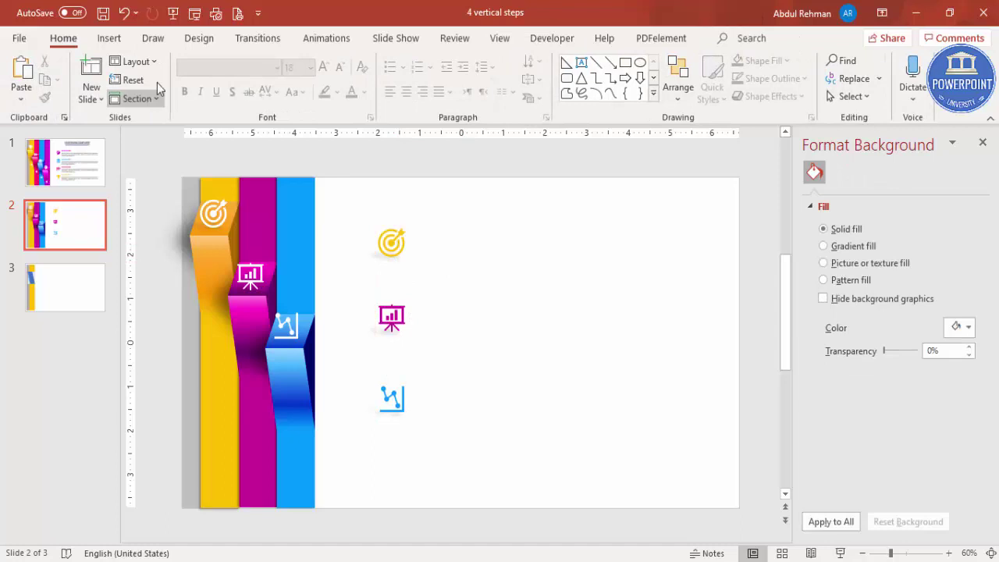
pyautogui.click(116, 39)
# Add a widened =lorem() placeholder text box in 12 pt grey beside the yellow icon.
pyautogui.click(583, 81)
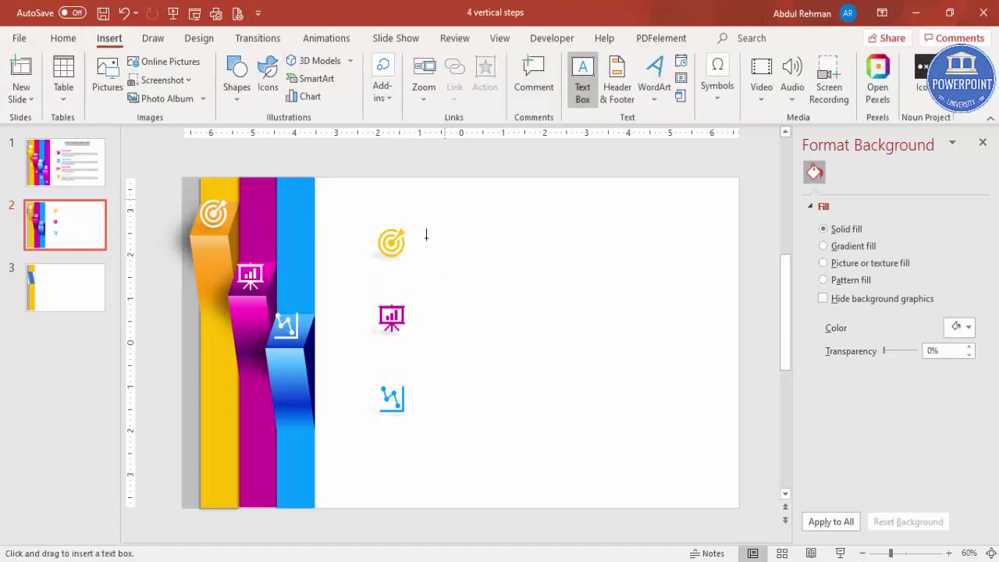
pyautogui.moveTo(408, 225); pyautogui.dragTo(608, 249)
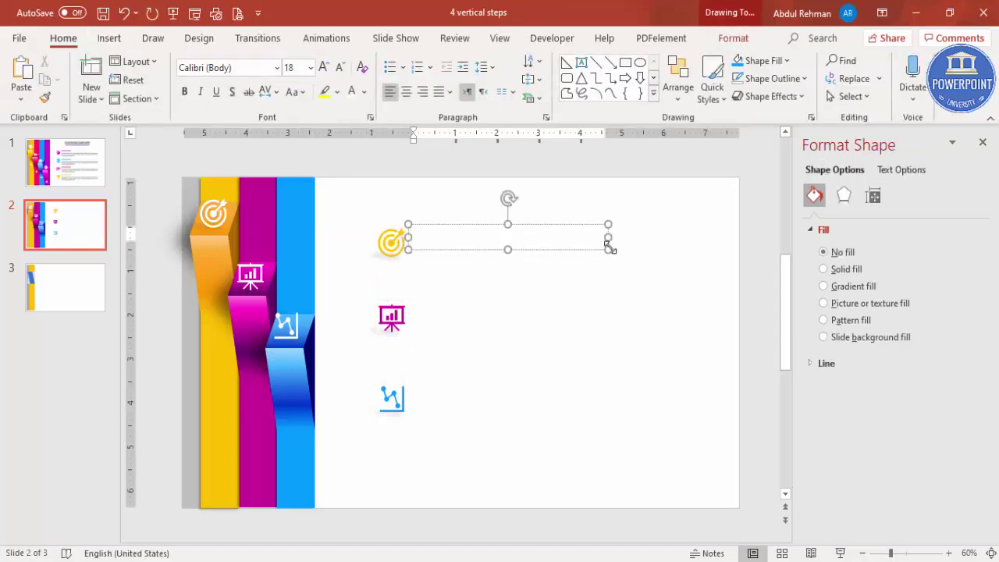
pyautogui.write('=lorem()')
pyautogui.press('Return')
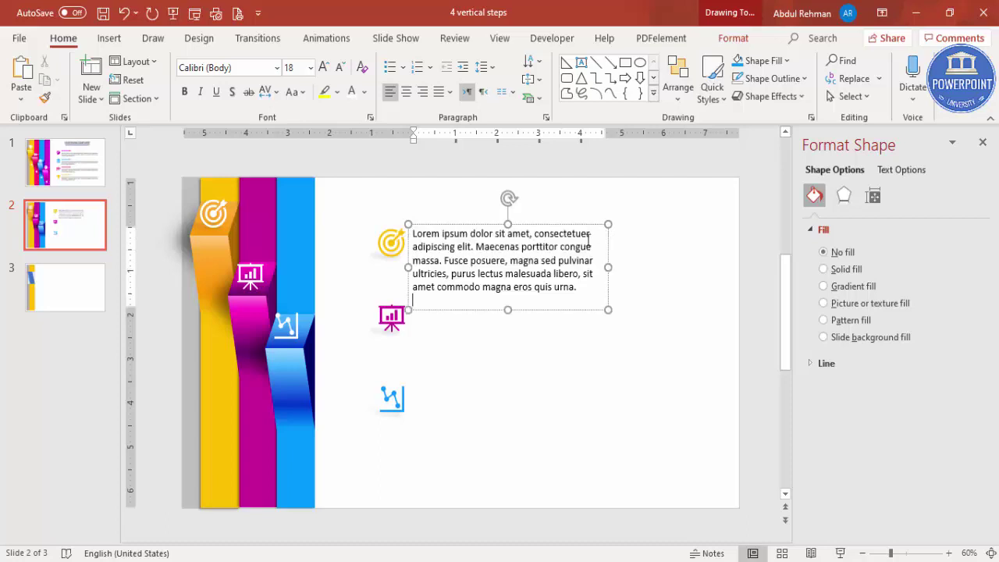
pyautogui.moveTo(607, 269); pyautogui.dragTo(675, 258)
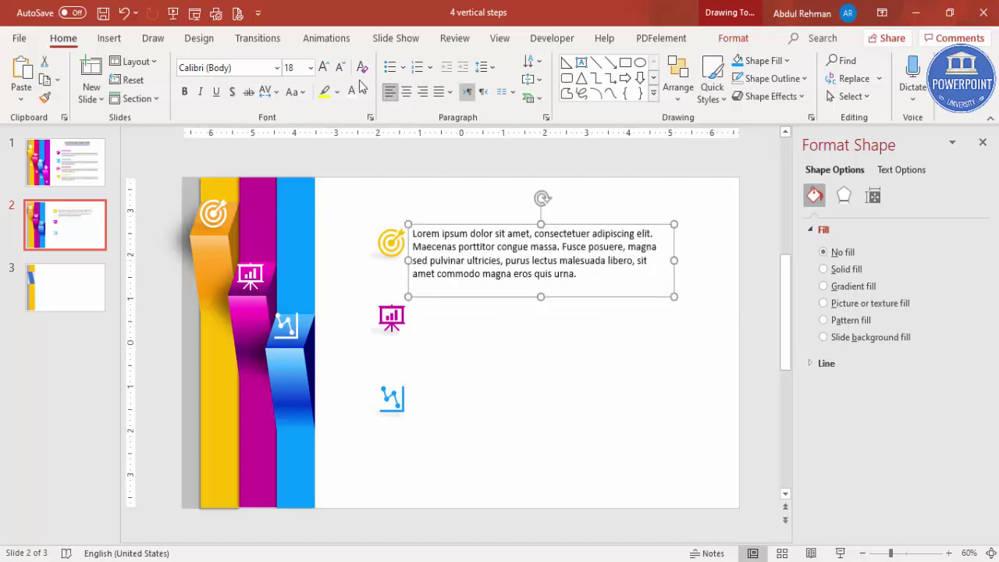
pyautogui.click(338, 68)
pyautogui.click(338, 68)
pyautogui.click(339, 68)
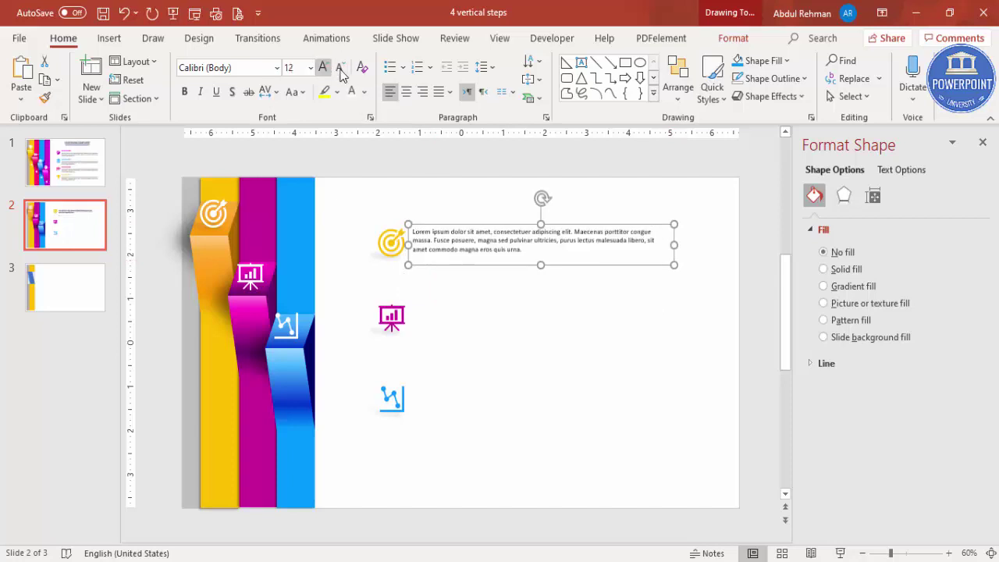
pyautogui.click(364, 92)
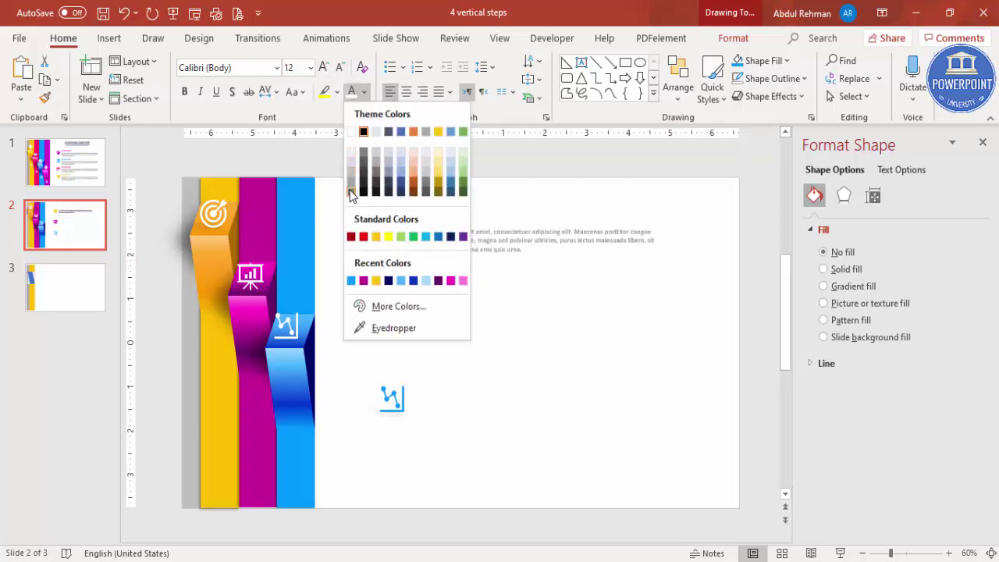
pyautogui.click(364, 148)
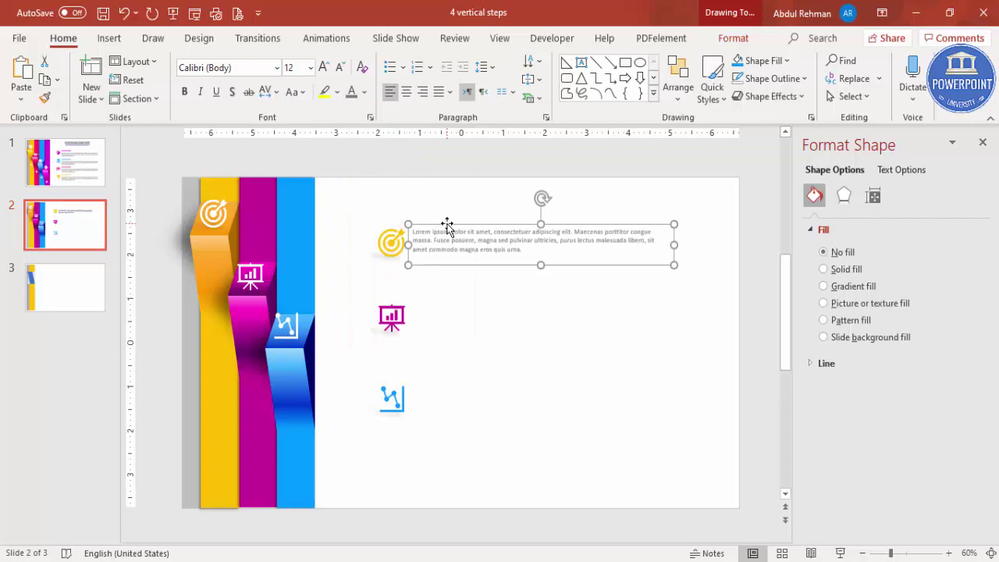
# Copy the placeholder text beside the magenta and blue icons.
pyautogui.moveTo(574, 266); pyautogui.dragTo(570, 338)
pyautogui.hotkey('ctrl', 'd')
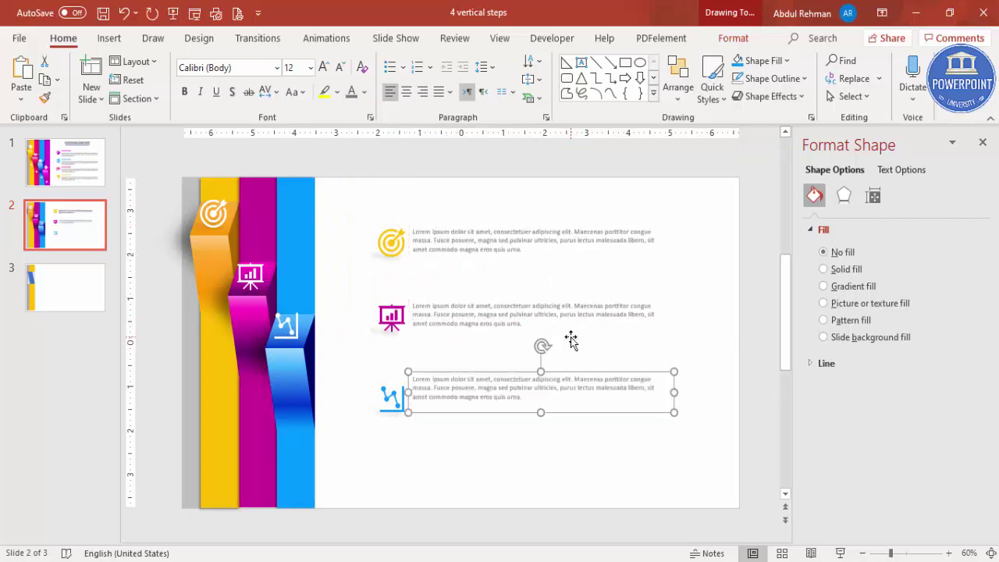
pyautogui.moveTo(497, 374); pyautogui.dragTo(496, 383)
pyautogui.click(670, 334)
# Move all the icon-and-text rows lower on the slide.
pyautogui.moveTo(712, 438); pyautogui.dragTo(330, 172)
pyautogui.moveTo(527, 232); pyautogui.dragTo(516, 274)
pyautogui.click(451, 212)
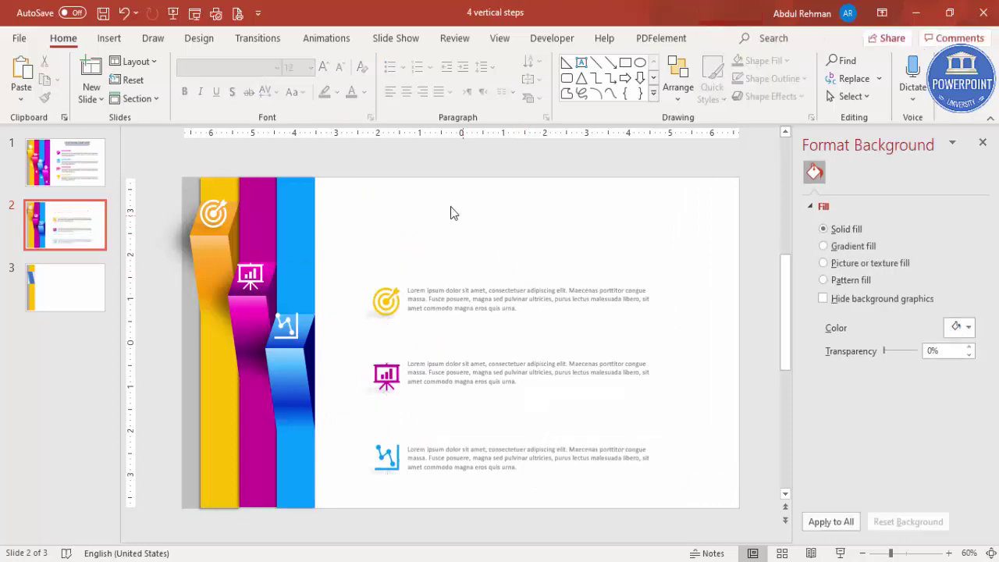
# Draw an empty headline text box near the top of the slide.
pyautogui.click(110, 38)
pyautogui.click(583, 86)
pyautogui.moveTo(389, 190); pyautogui.dragTo(630, 225)
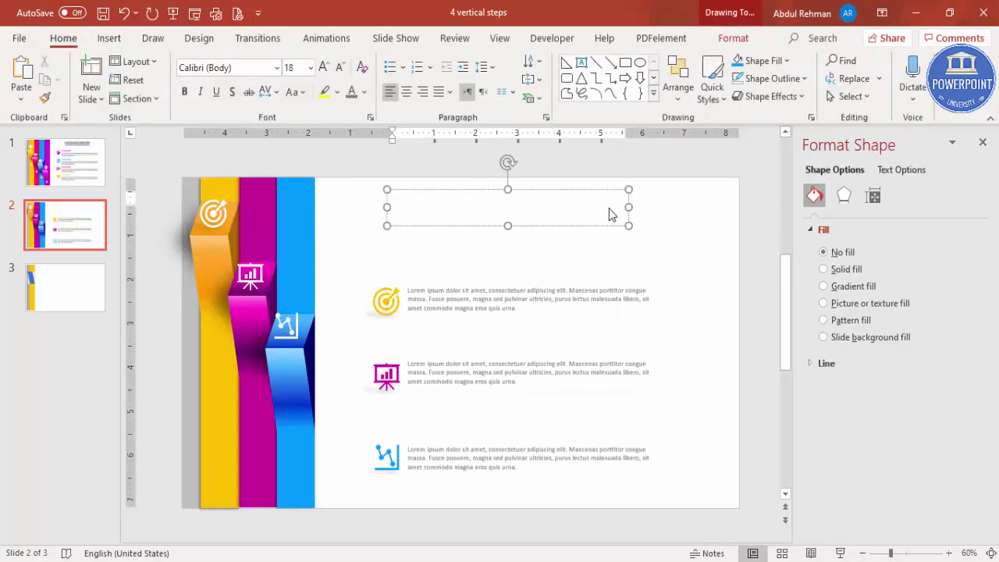
# Type 'YOUR HEADLINE' and make it centred, bold, underlined and 36 pt.
pyautogui.write('YOUR HE')
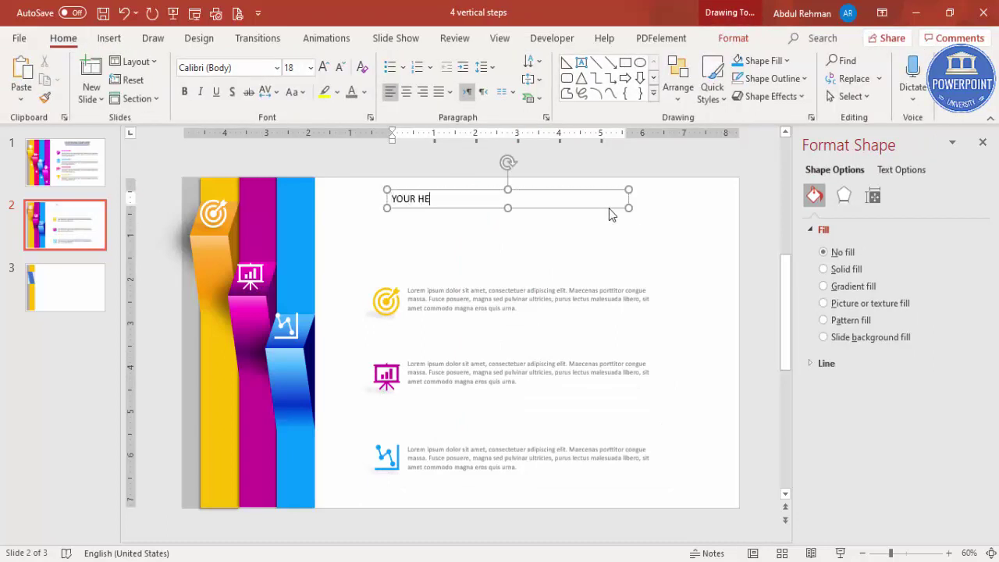
pyautogui.write('ADLINE')
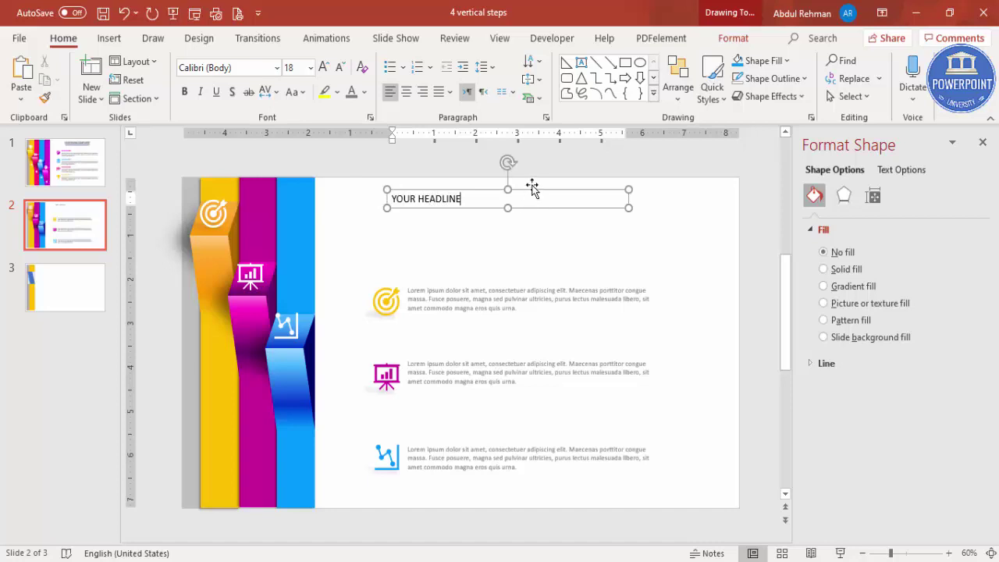
pyautogui.click(532, 189)
pyautogui.click(406, 91)
pyautogui.click(184, 92)
pyautogui.click(323, 68)
pyautogui.click(323, 68)
pyautogui.click(323, 68)
pyautogui.click(323, 68)
pyautogui.click(323, 68)
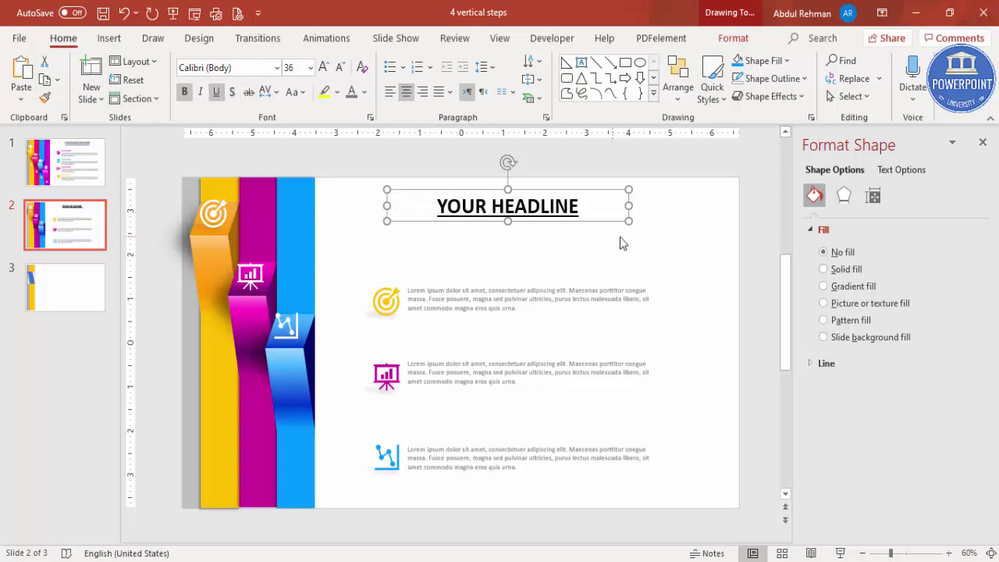
pyautogui.click(662, 255)
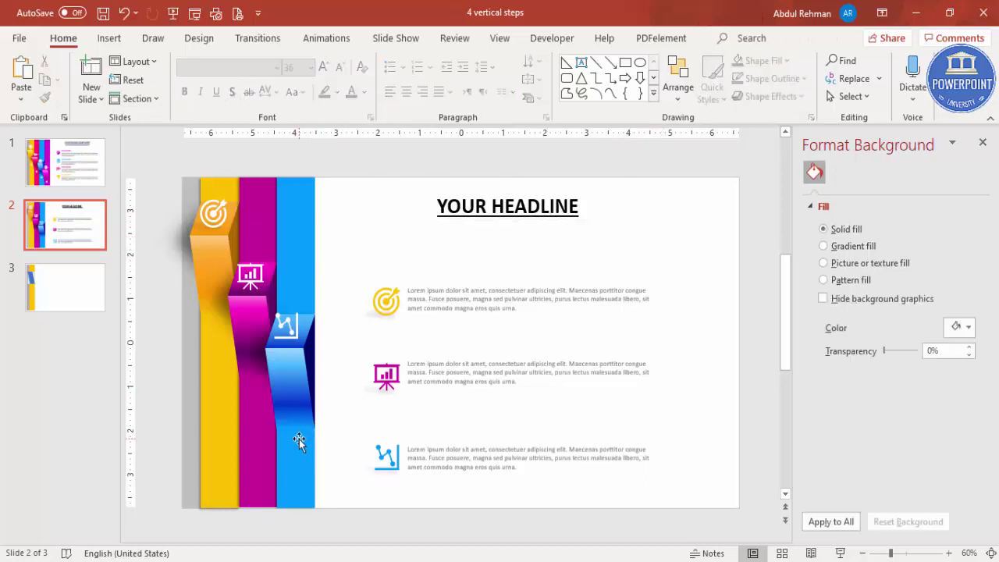